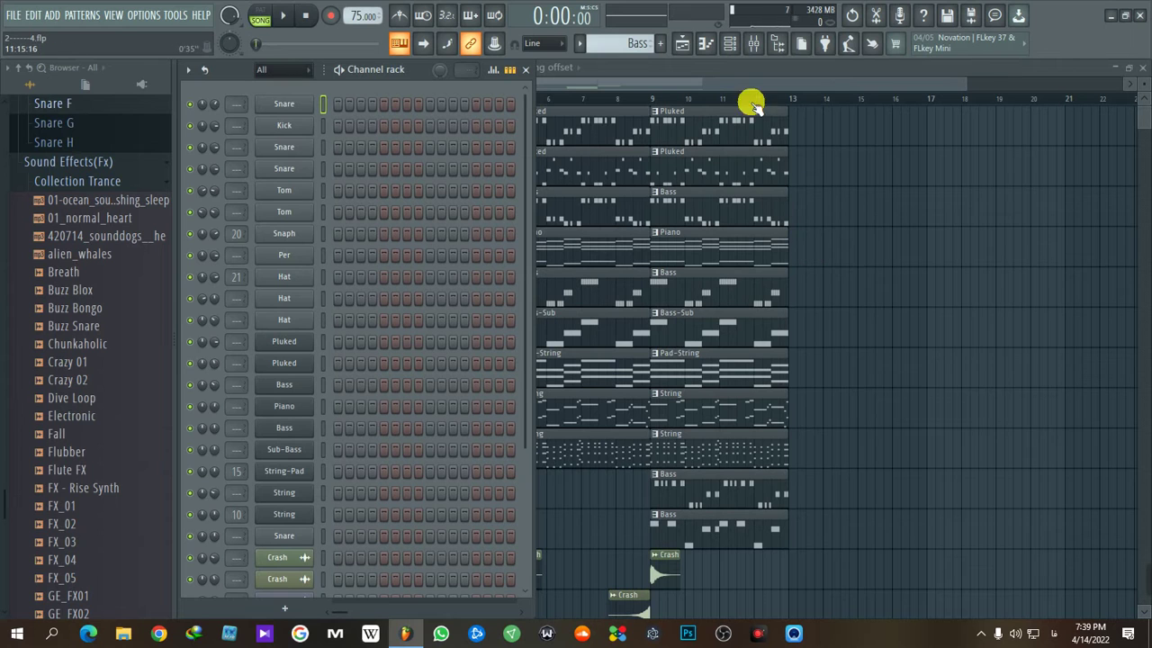
- Look over the full playlist arrangement without the channel rack, and bring the channel rack back into view
key("F6")
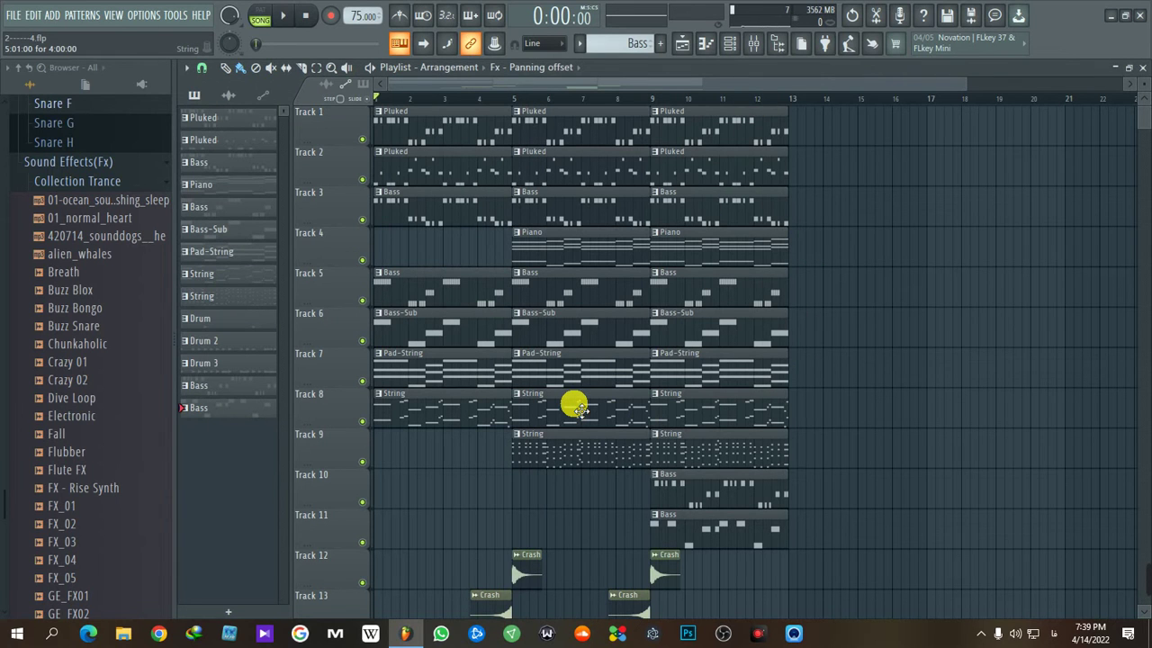
scroll(594, 463, "down", 5)
scroll(609, 465, "up", 5)
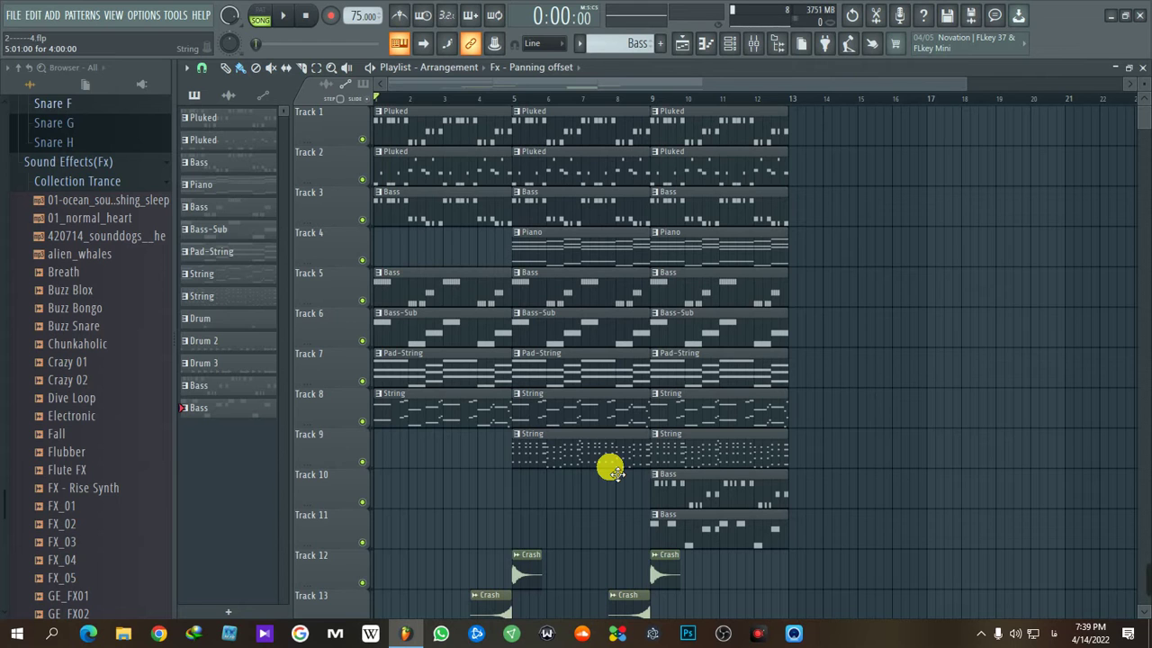
key("F6")
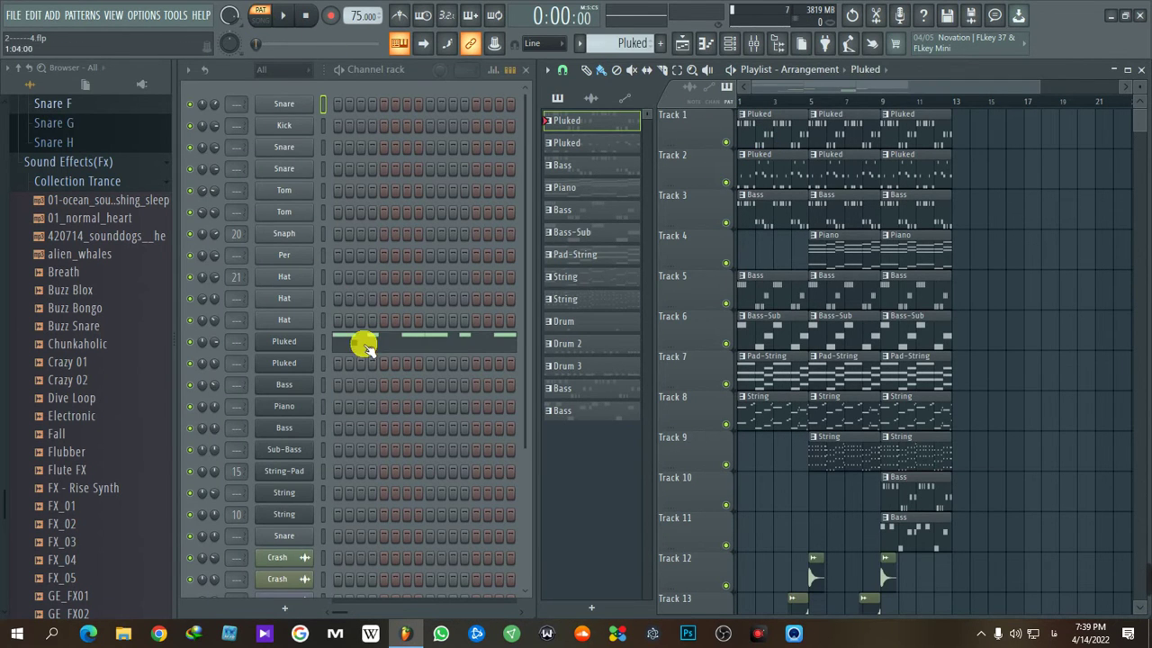
- Open the Track 1 Pluked pattern in the piano roll, play it back while viewing its notes, and close it
left_click(353, 350)
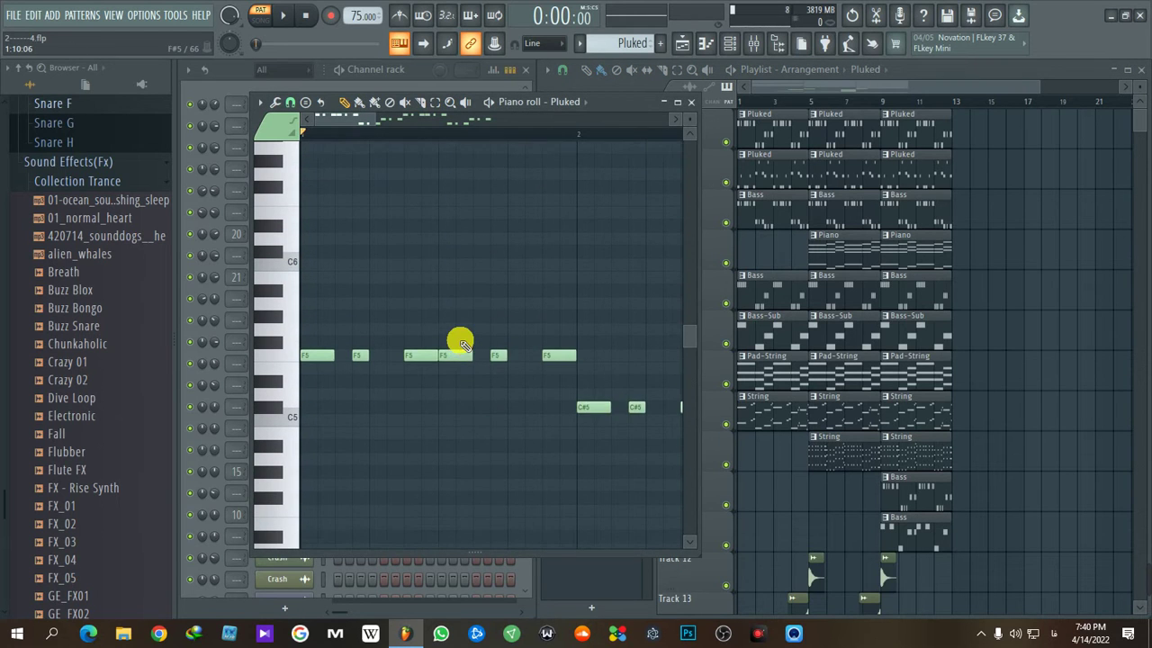
scroll(461, 347, "down", 1)
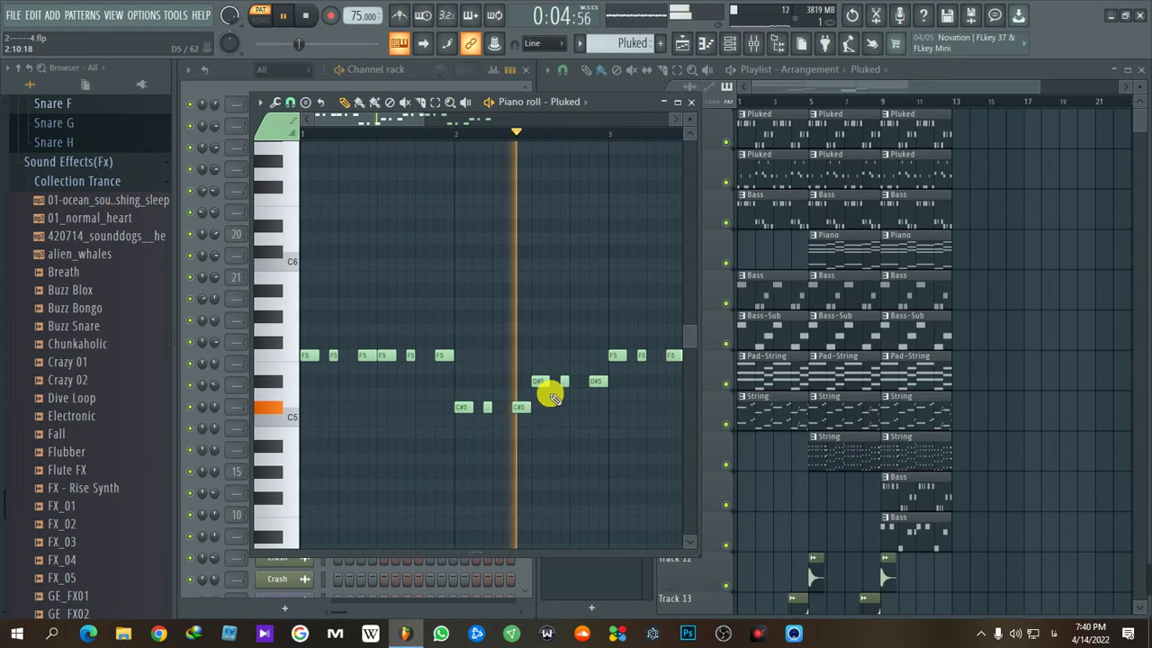
scroll(551, 392, "down", 2)
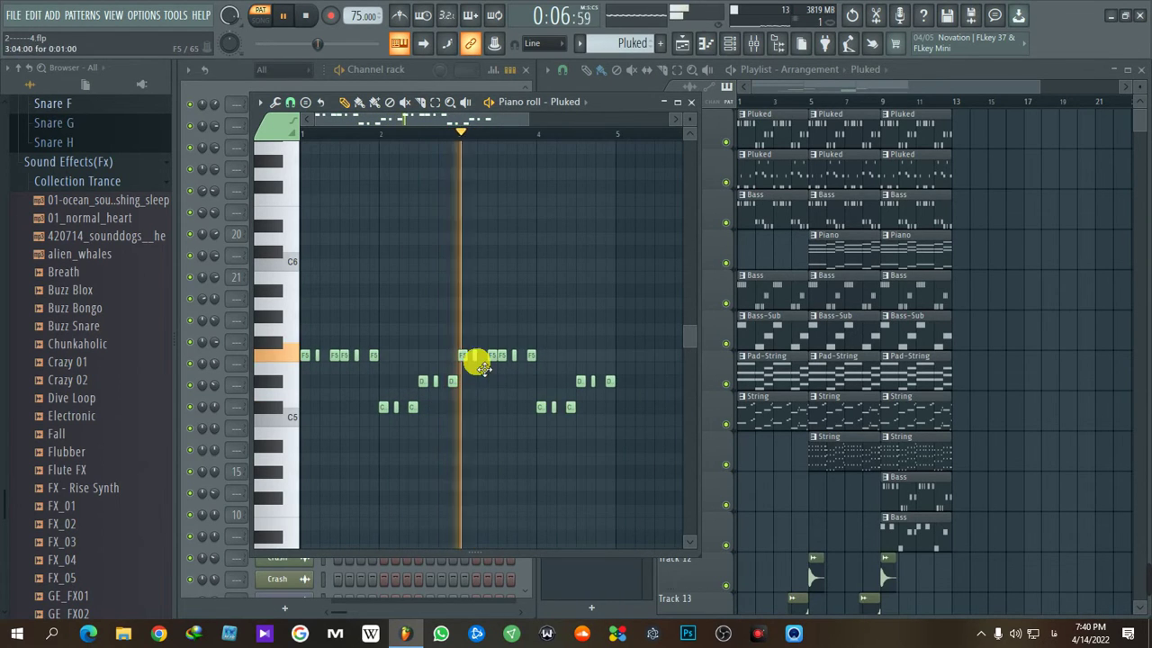
scroll(517, 391, "up", 2)
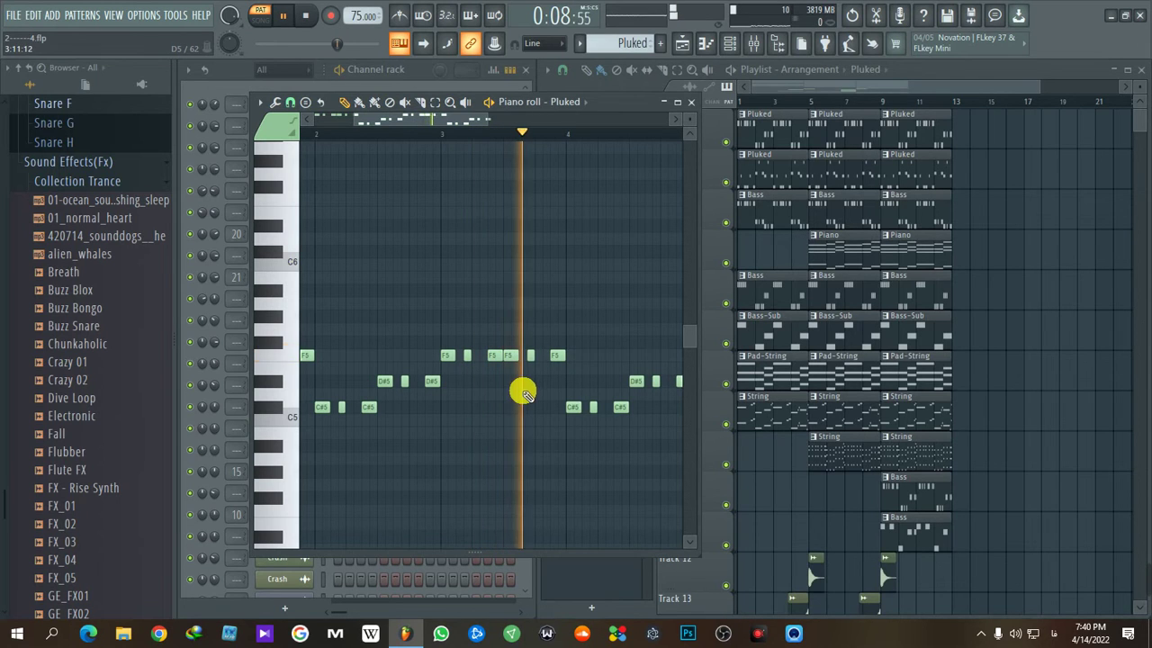
scroll(567, 410, "down", 1)
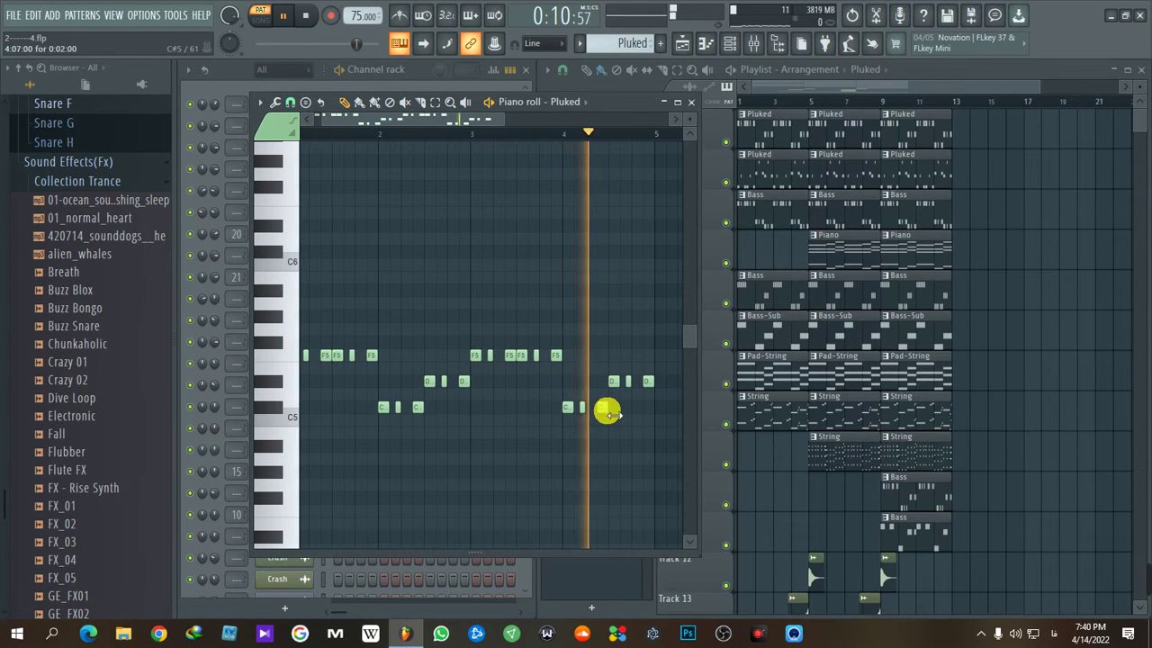
key("space")
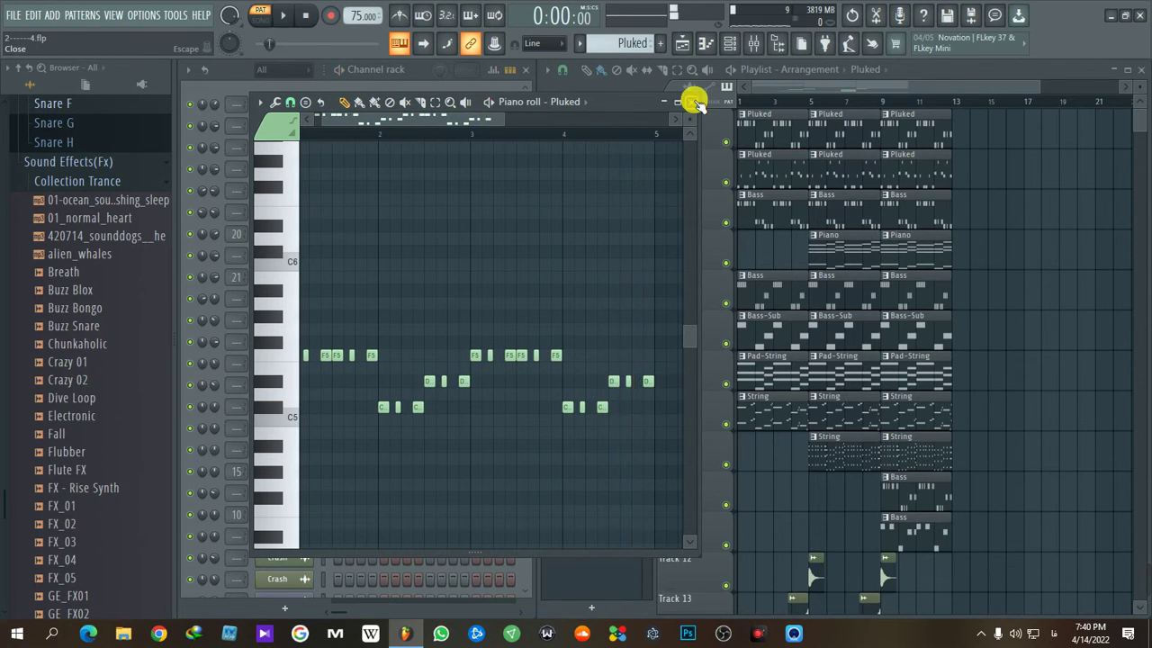
left_click(695, 102)
- Review the Track 2 Pluked pattern's notes in the piano roll during playback through the end, and close the roll
left_click(747, 180)
left_click(423, 358)
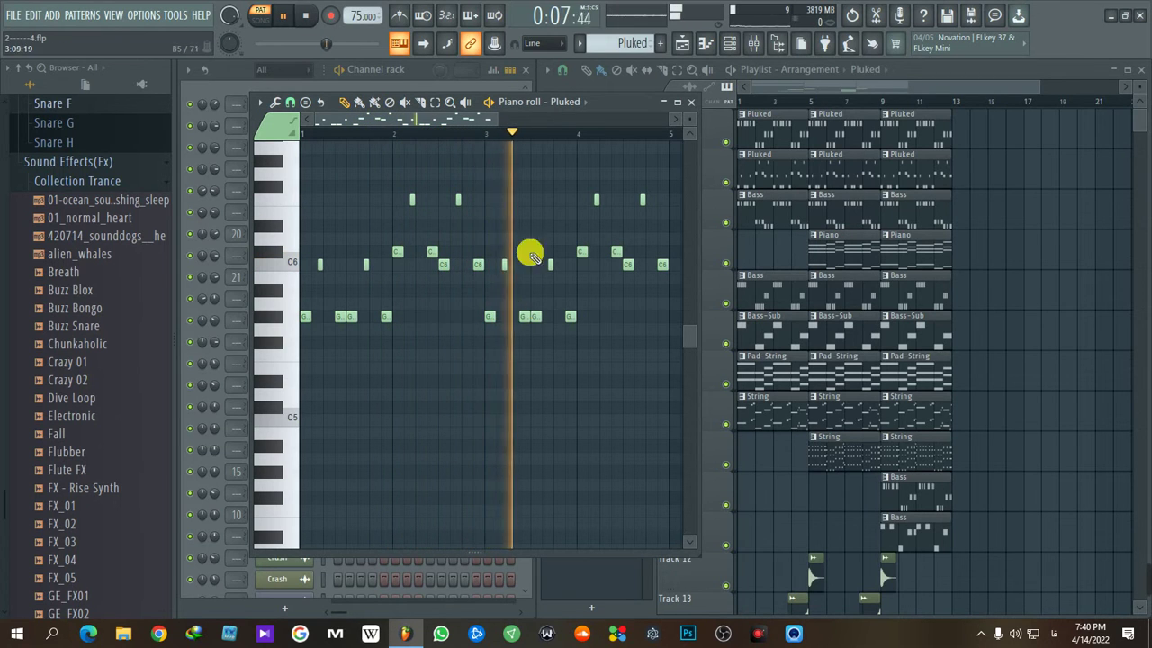
left_click_drag(439, 121, 460, 112)
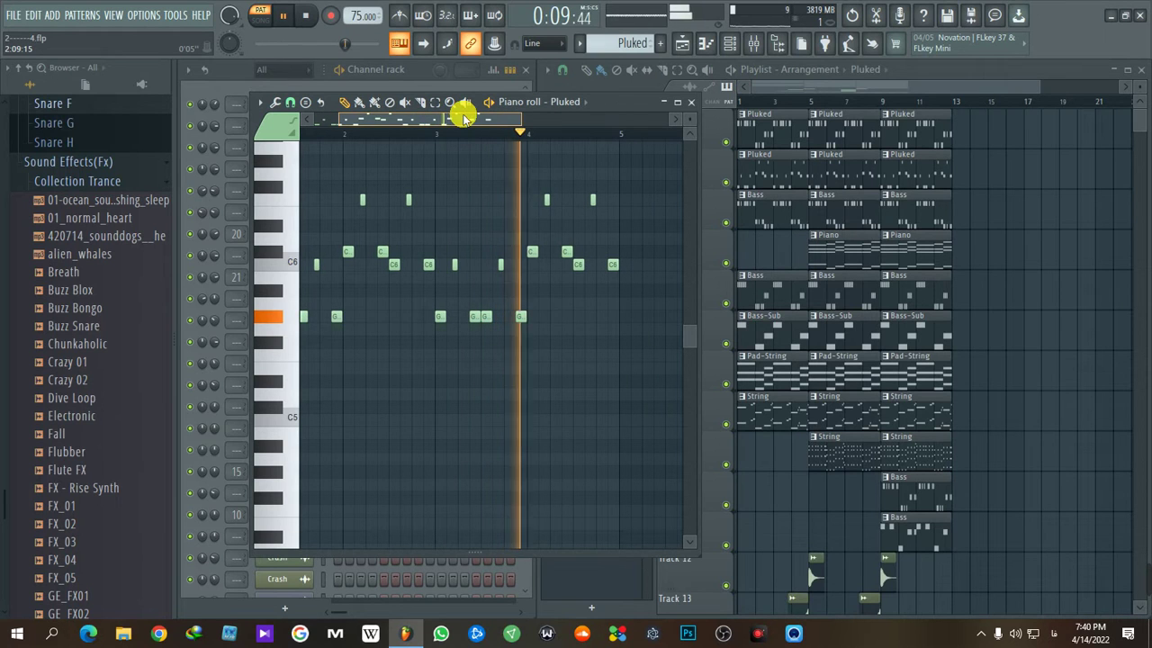
left_click(690, 102)
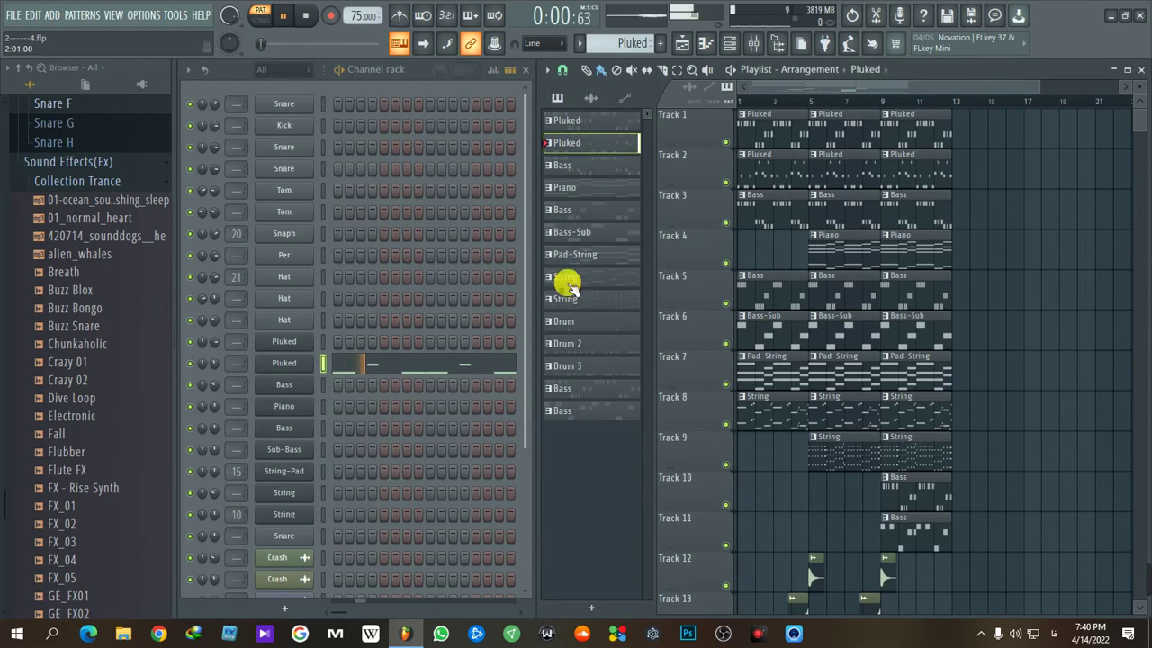
- Play the Track 3 Bass pattern in the piano roll to examine its notes, then stop playback and close it
left_click(783, 216)
left_click(409, 387)
key("space")
scroll(459, 378, "down", 3)
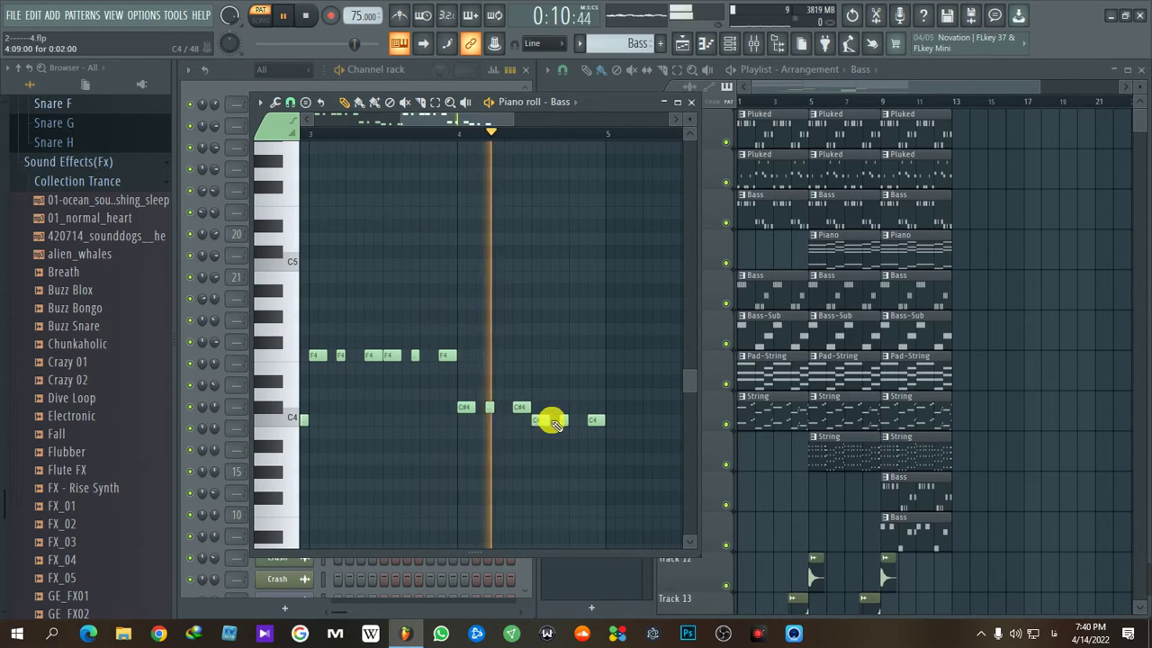
key("space")
left_click(690, 101)
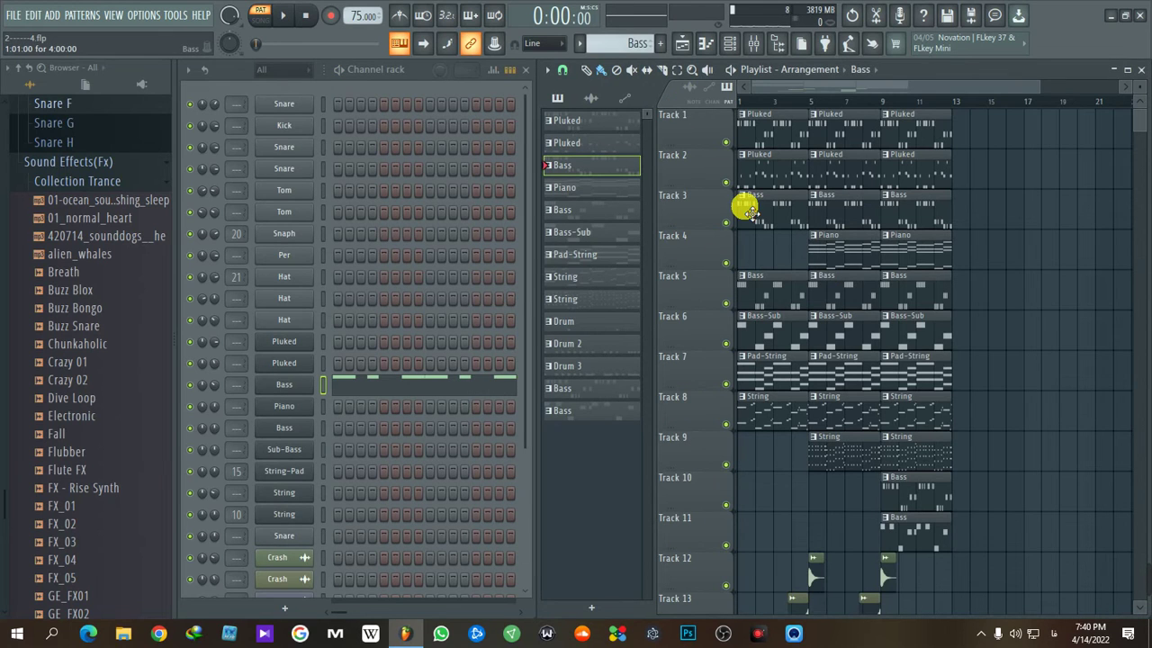
- Open the Track 4 Piano pattern in the piano roll, examine all its chords during playback, and close the roll
left_click(835, 258)
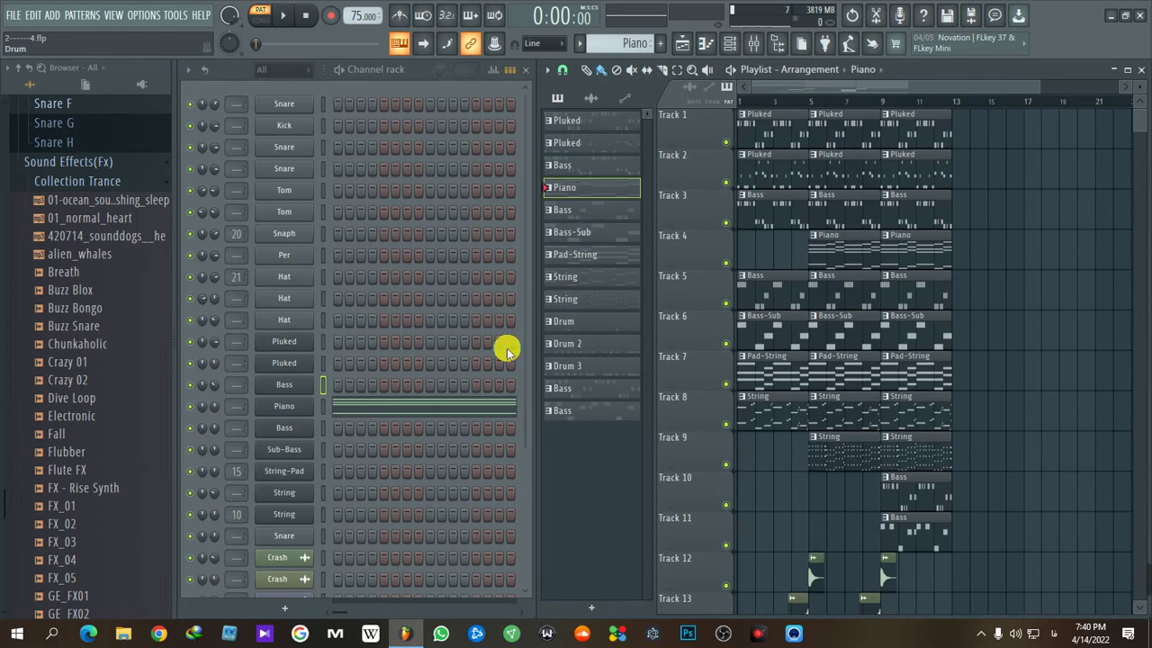
left_click(475, 405)
scroll(457, 360, "down", 2, "ctrl")
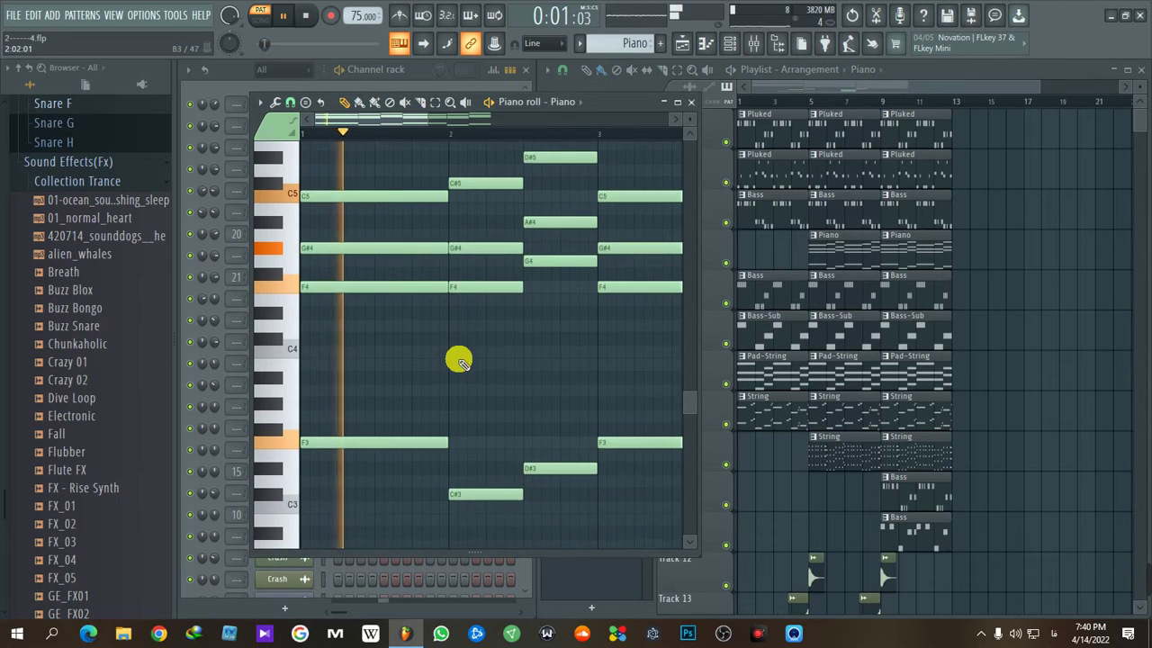
scroll(457, 360, "down", 2)
scroll(466, 372, "down", 1, "ctrl")
scroll(424, 360, "up", 1)
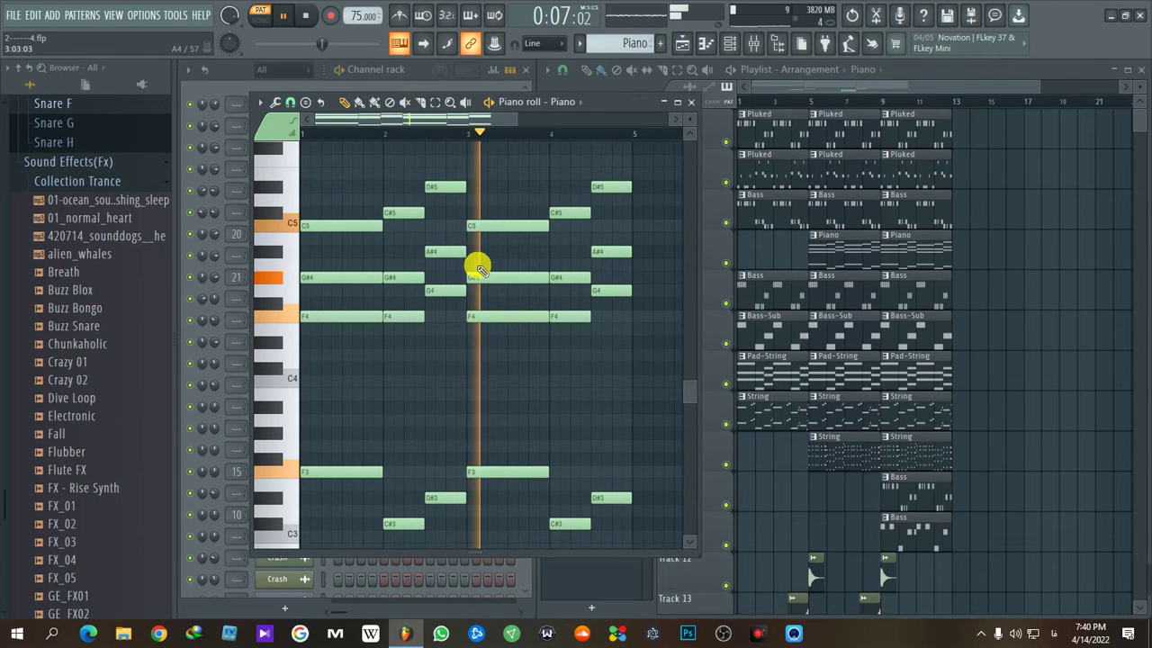
left_click(689, 107)
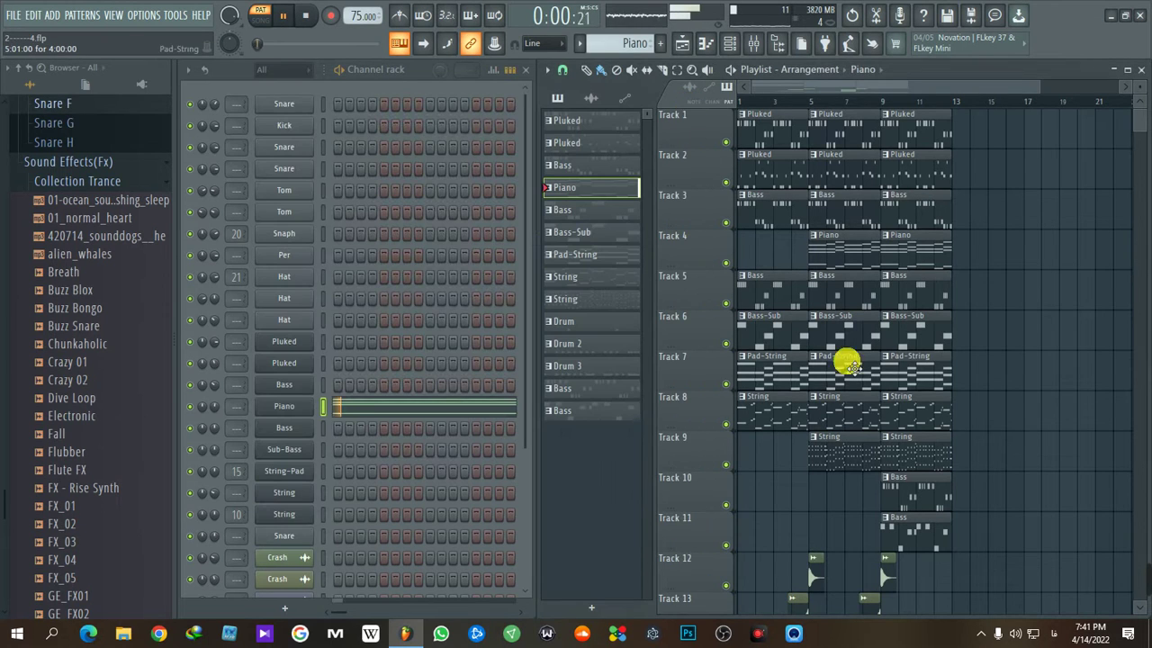
- Play the Track 5 Bass pattern in the piano roll to examine its repeated notes, then stop and close it
left_click(771, 303)
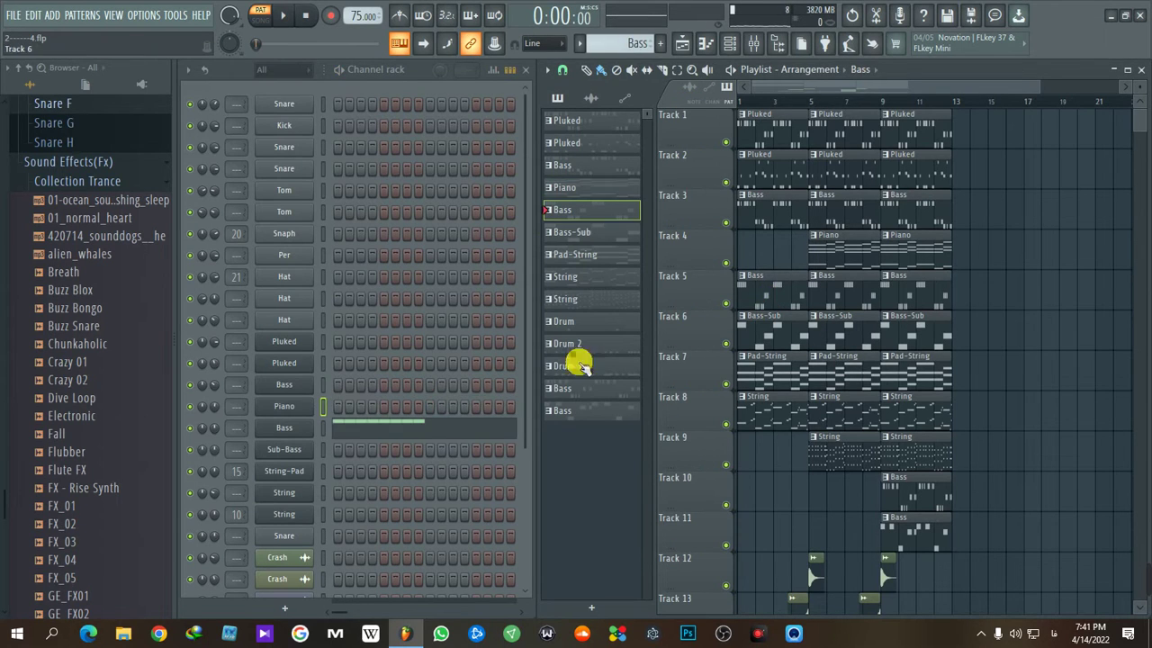
left_click(423, 423)
key("space")
scroll(424, 342, "up", 4)
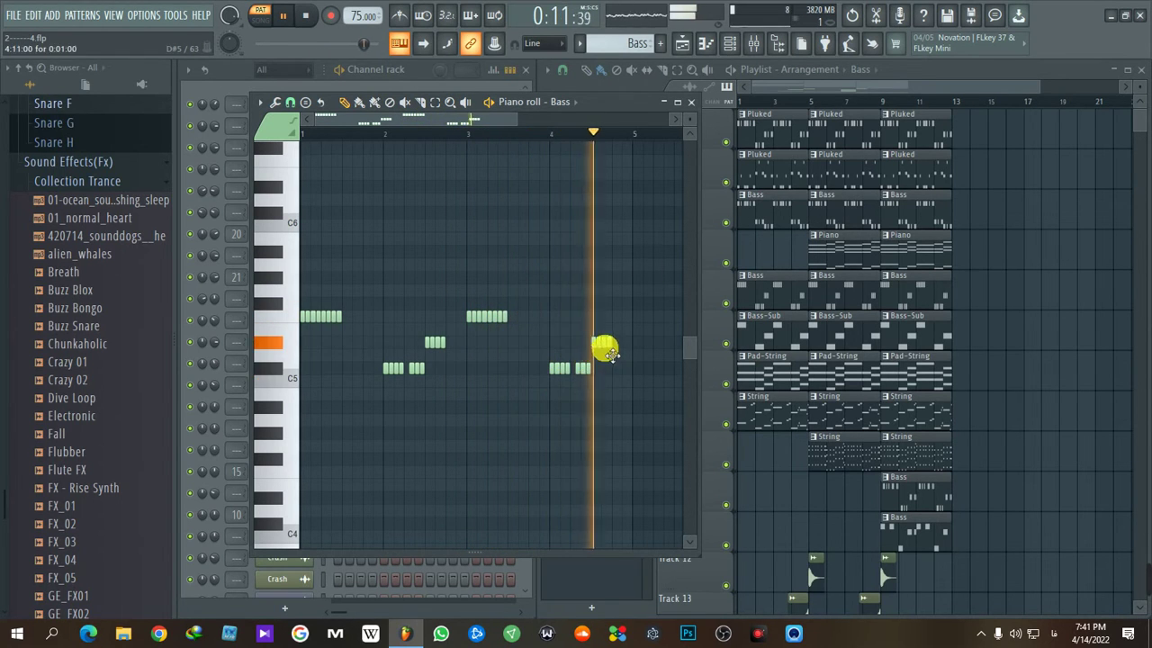
key("space")
left_click(697, 107)
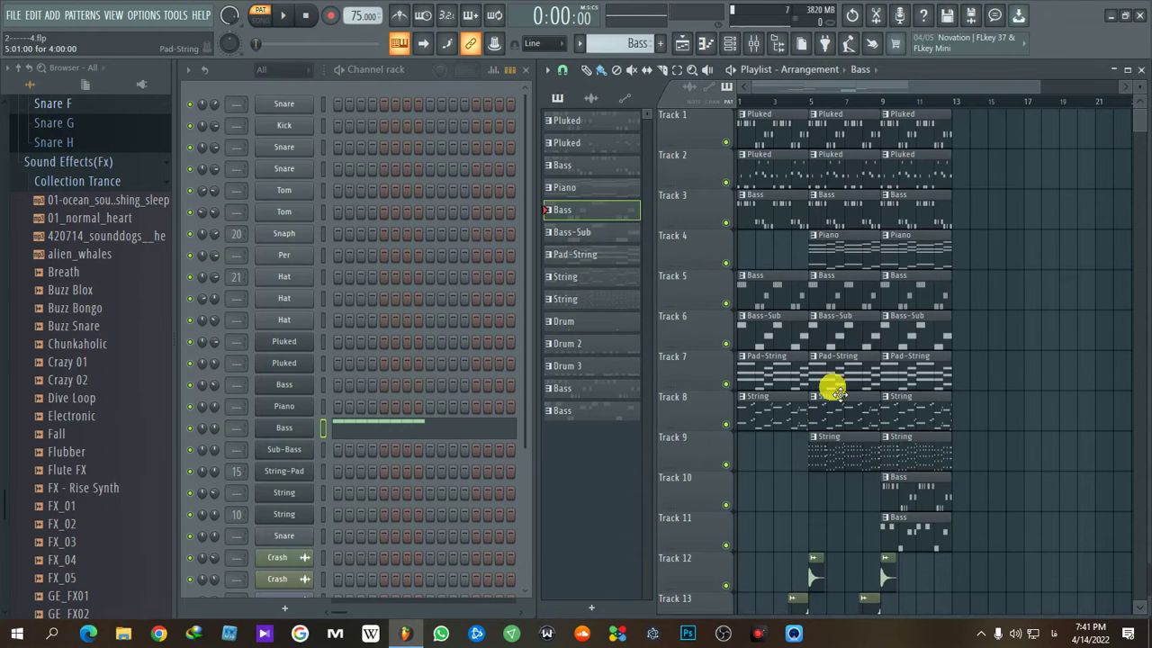
- Open the Track 6 Bass-Sub pattern's Sub-Bass notes in the piano roll, listen to them, and close the roll
left_click(761, 328)
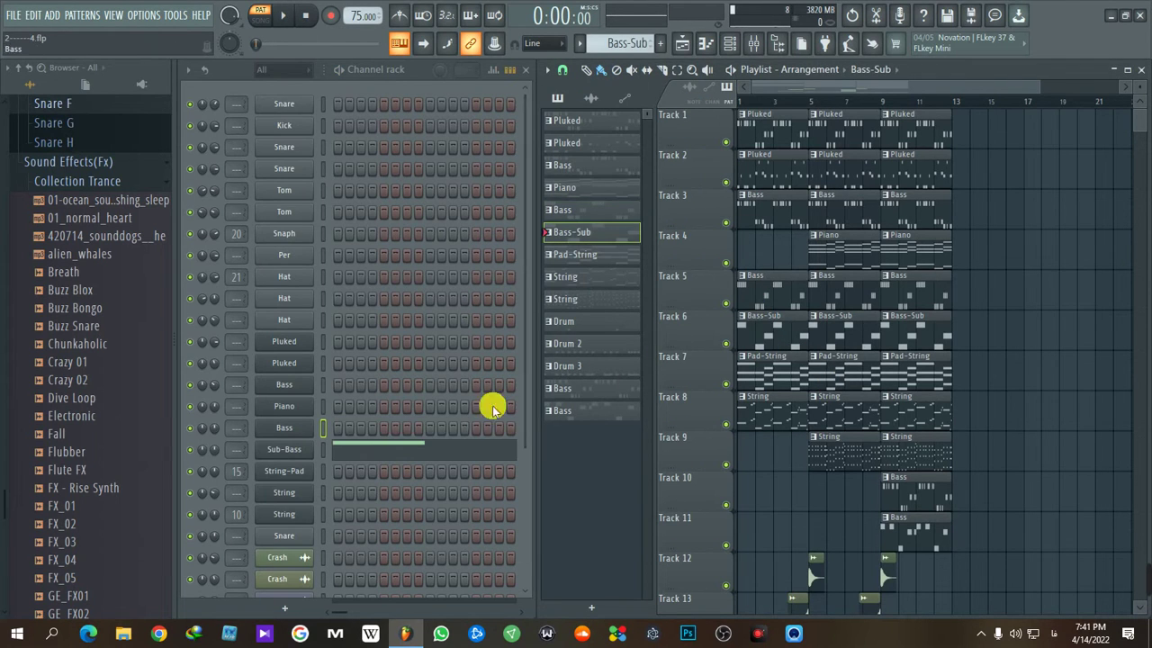
left_click(416, 441)
key("space")
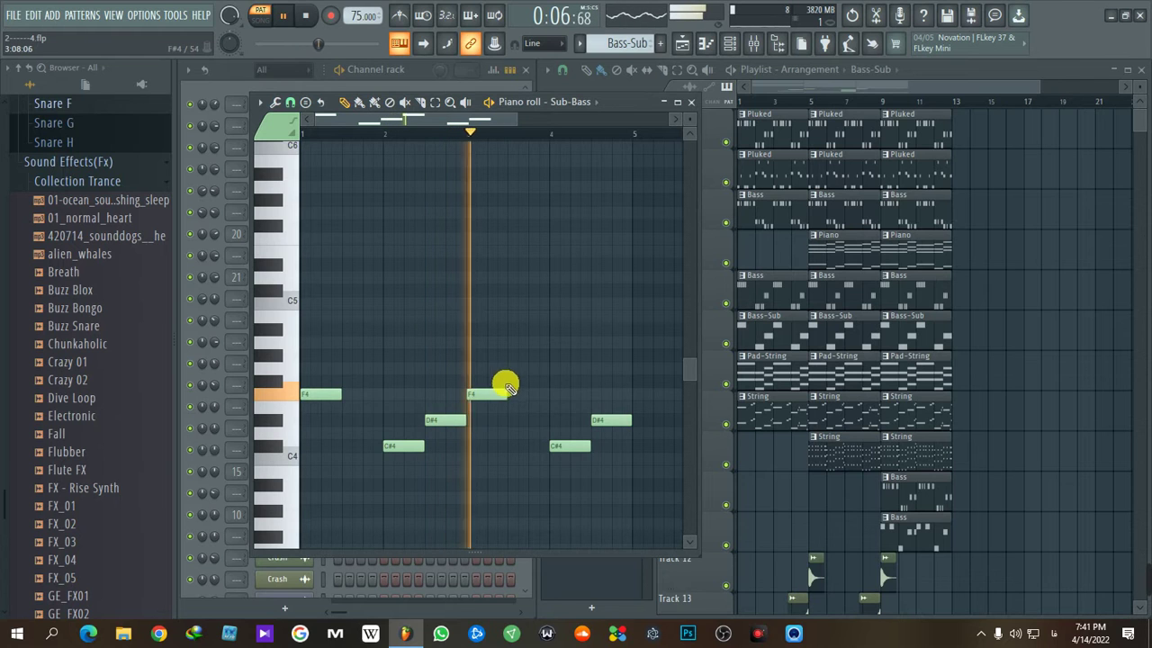
left_click(693, 103)
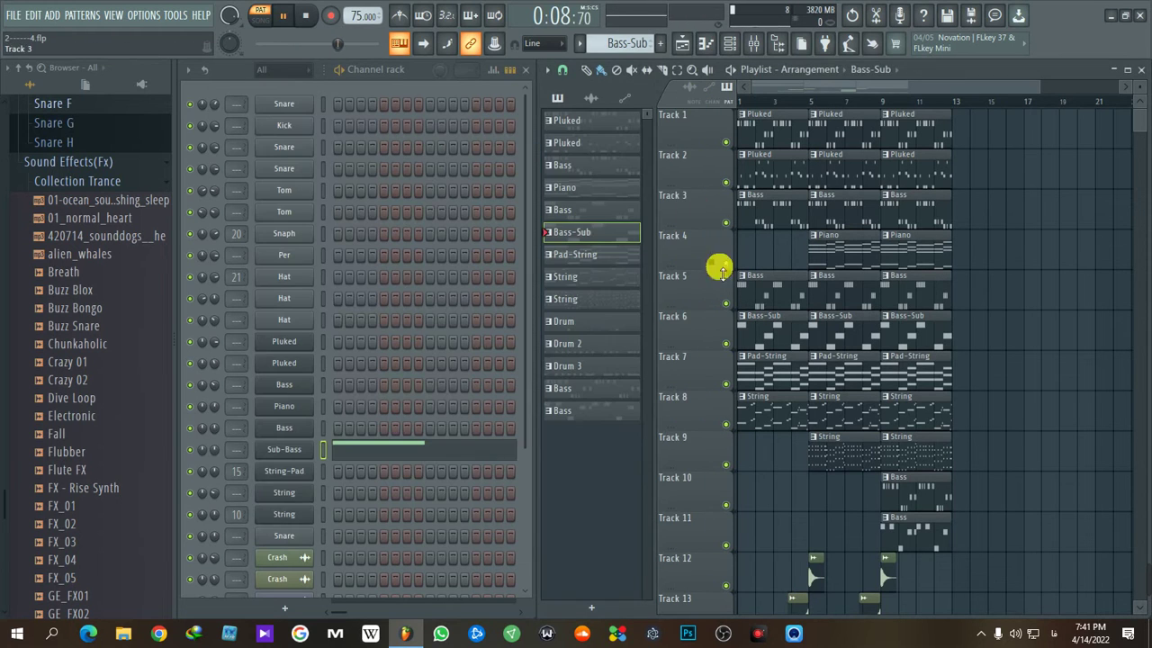
- Play the Track 7 Pad-String pattern in the String-Pad piano roll to examine its chords, and close the roll
left_click(779, 369)
left_click(437, 472)
key("space")
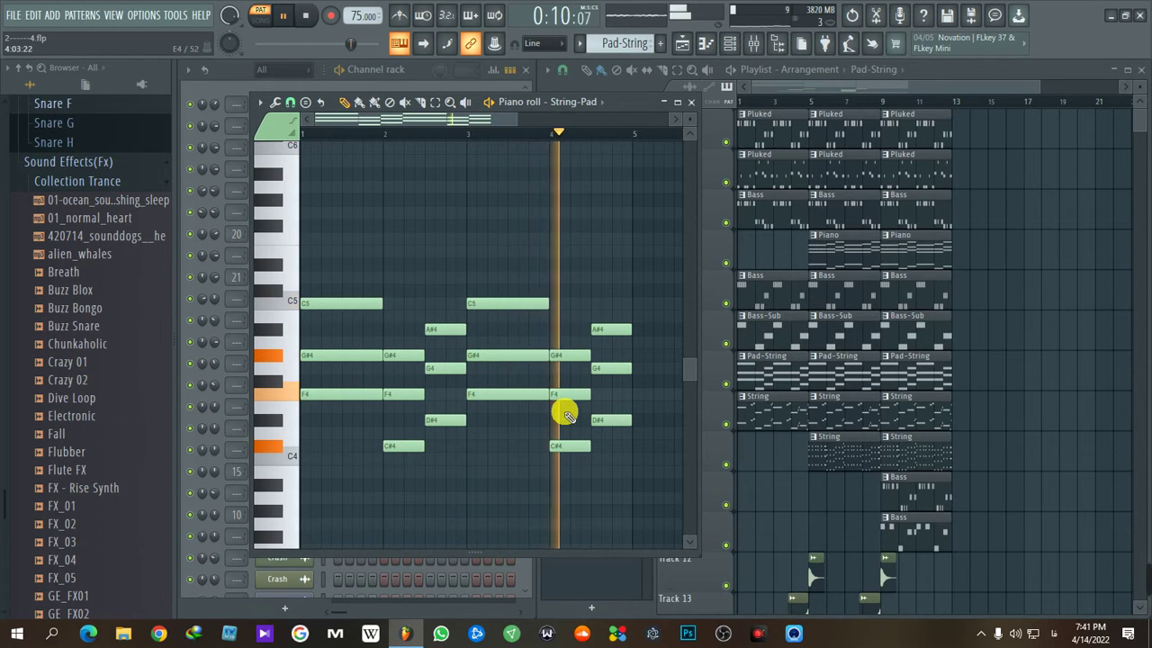
left_click(695, 101)
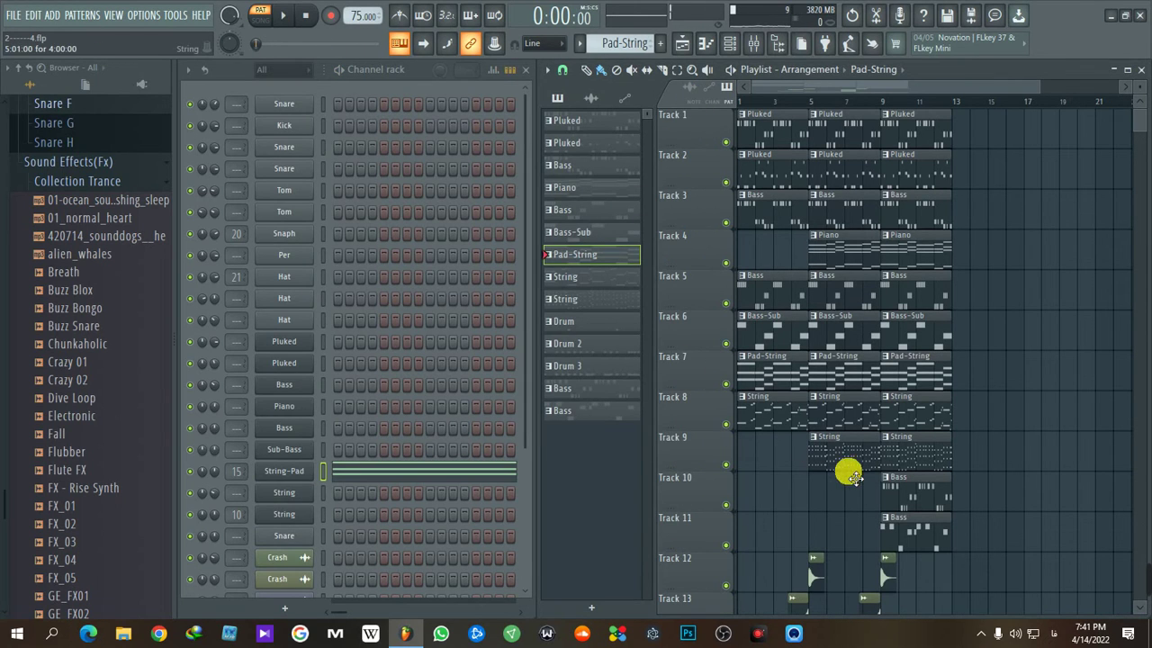
- Open the Track 8 String melody in the piano roll, examine its notes during playback, and close the roll
left_click(776, 403)
left_click(439, 506)
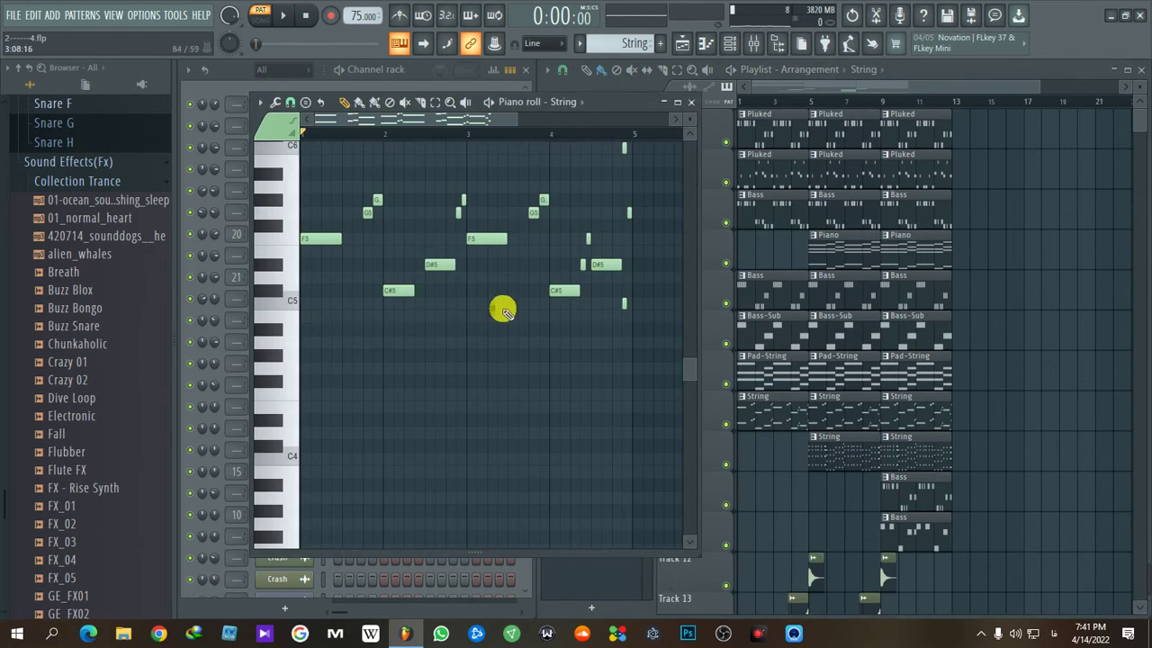
key("space")
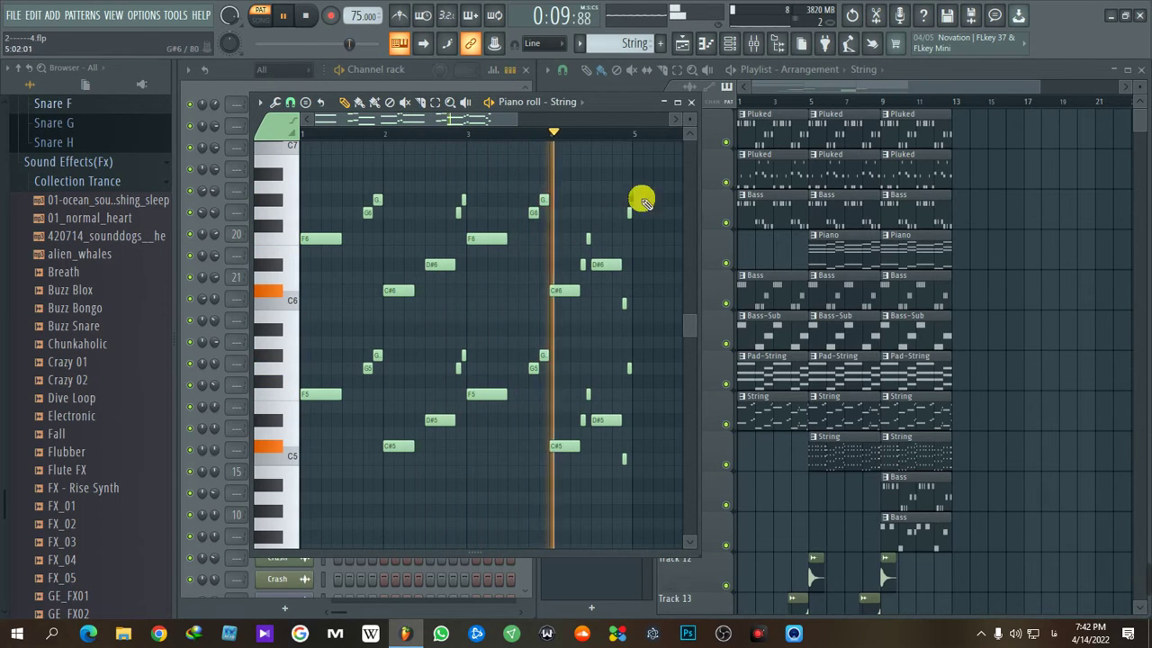
left_click(697, 104)
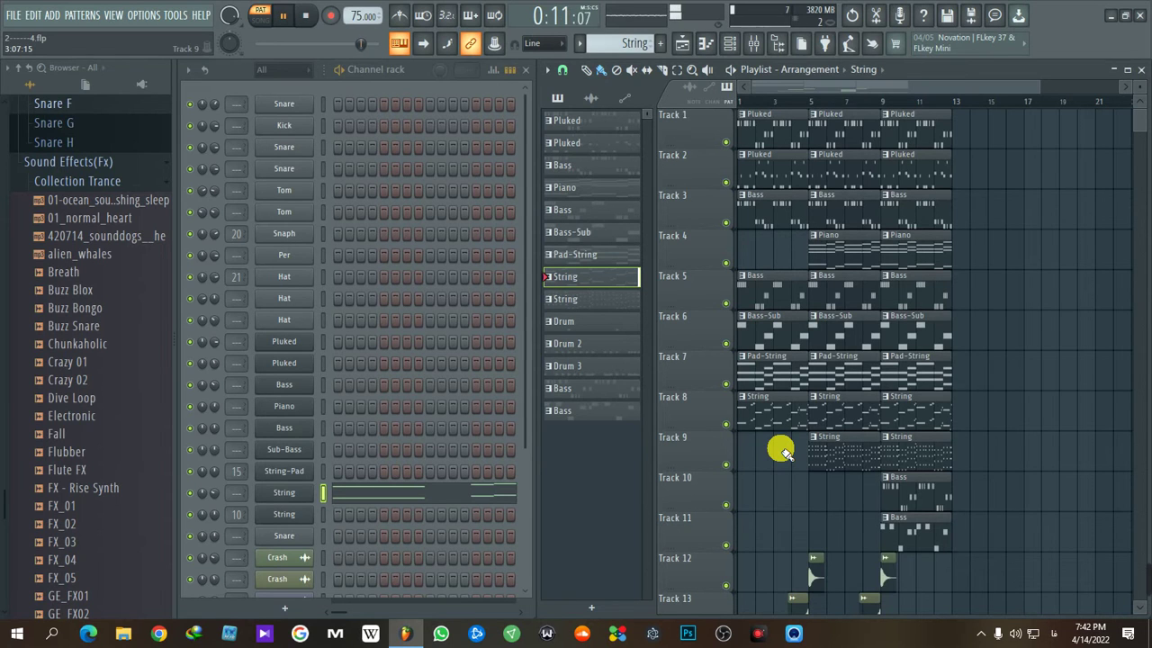
- Review the Track 9 String pattern's short chord notes in the piano roll during playback, then stop and close it
left_click(837, 467)
left_click(414, 520)
scroll(448, 410, "up", 1)
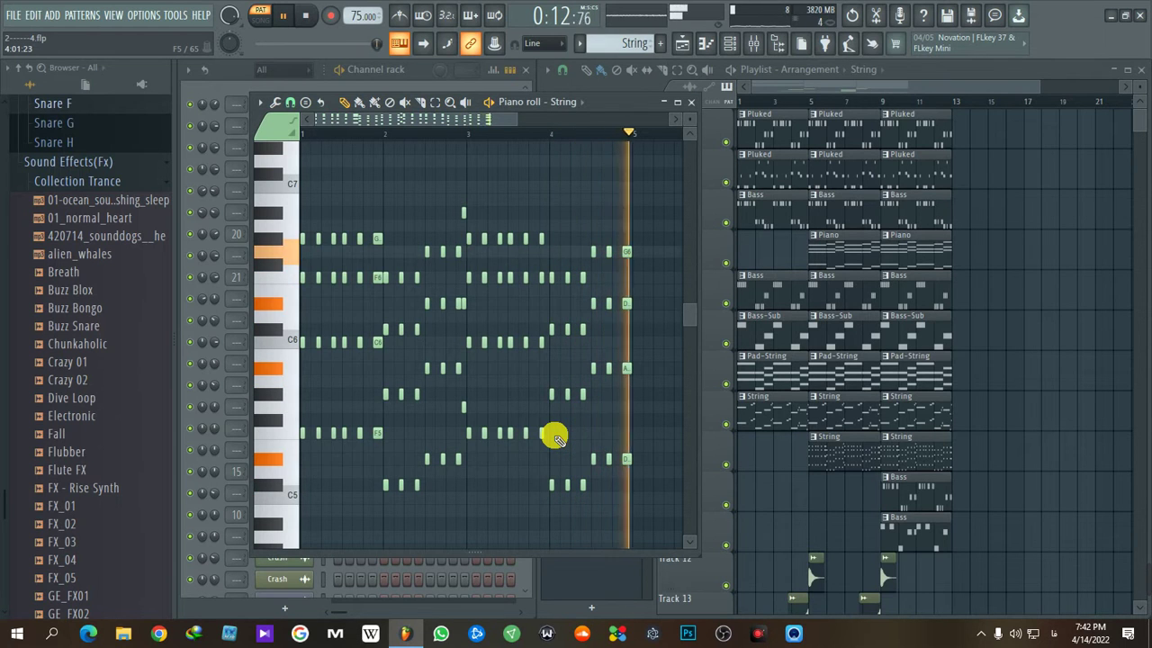
key("space")
left_click(691, 102)
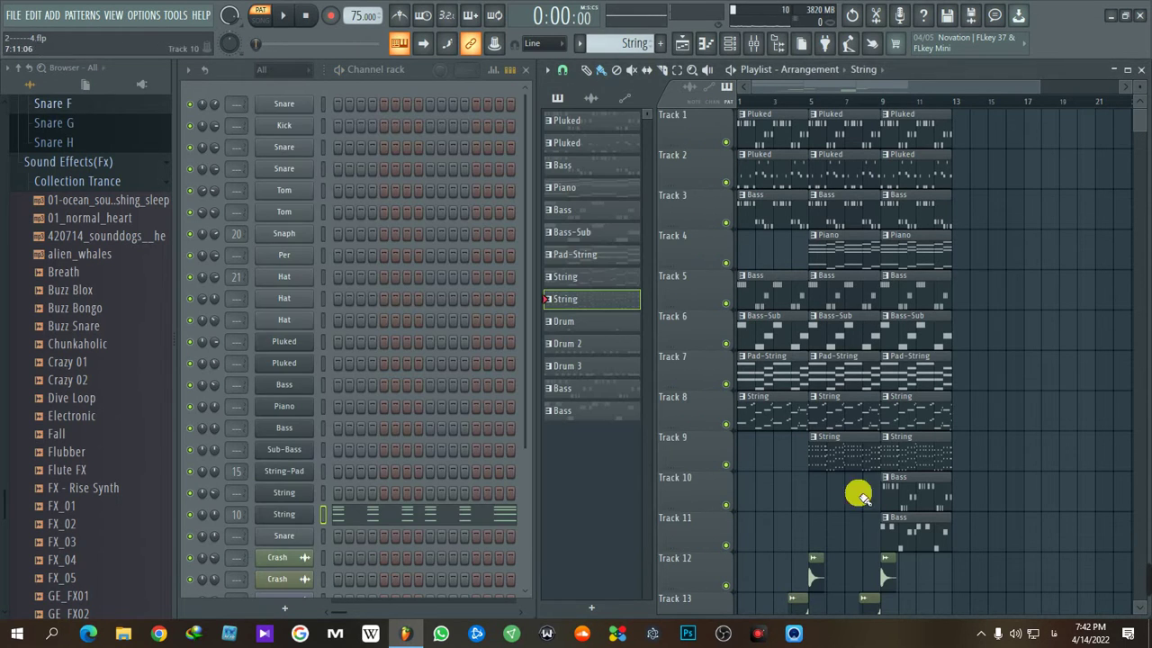
- Open the Track 10 Bass pattern from the end of the channel rack, play its notes in the piano roll, and close it
scroll(396, 441, "down", 5)
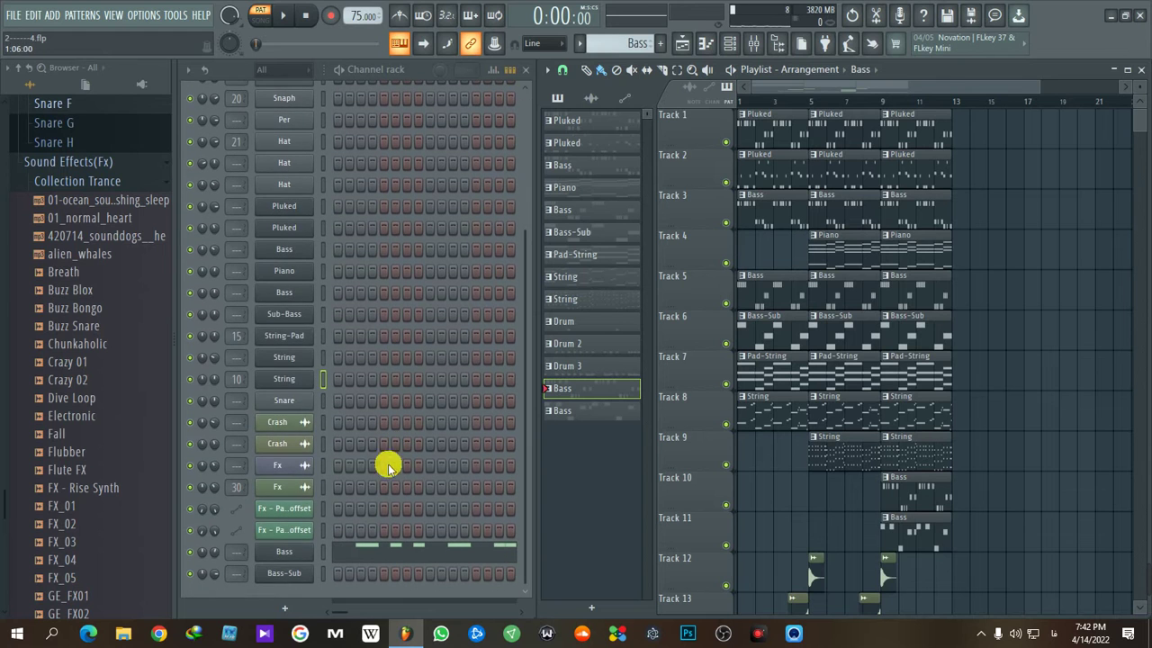
left_click(378, 551)
key("space")
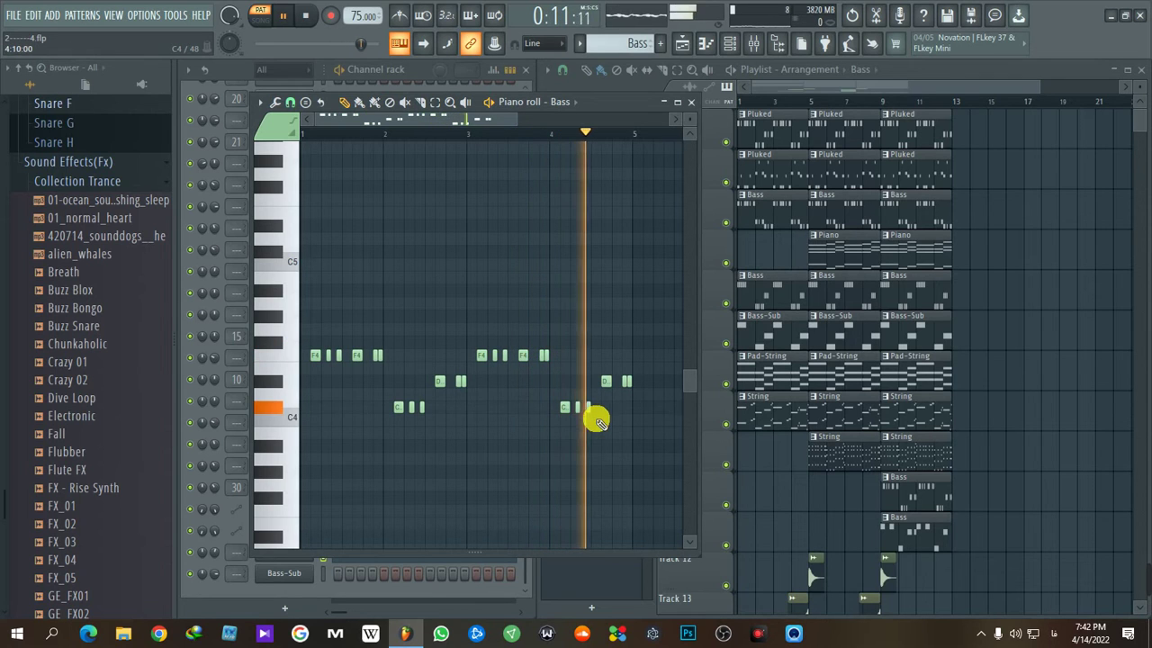
left_click(690, 103)
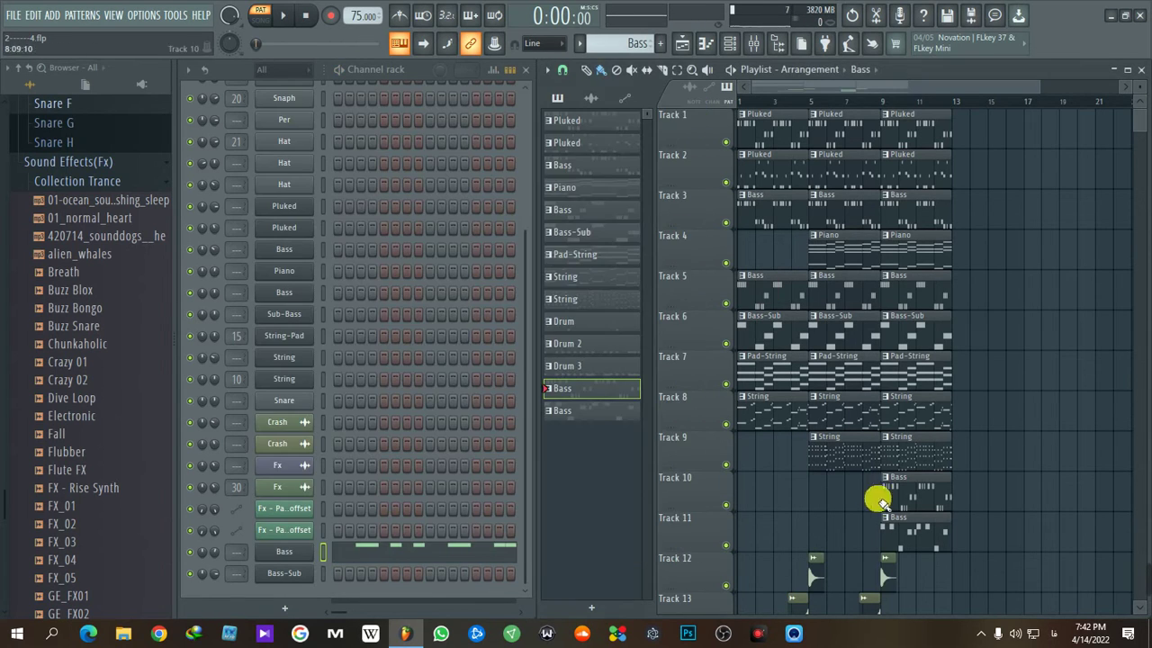
- Play the Track 11 Bass pattern's notes in the Bass-Sub piano roll, then stop playback and close the roll
left_click(926, 531)
key("space")
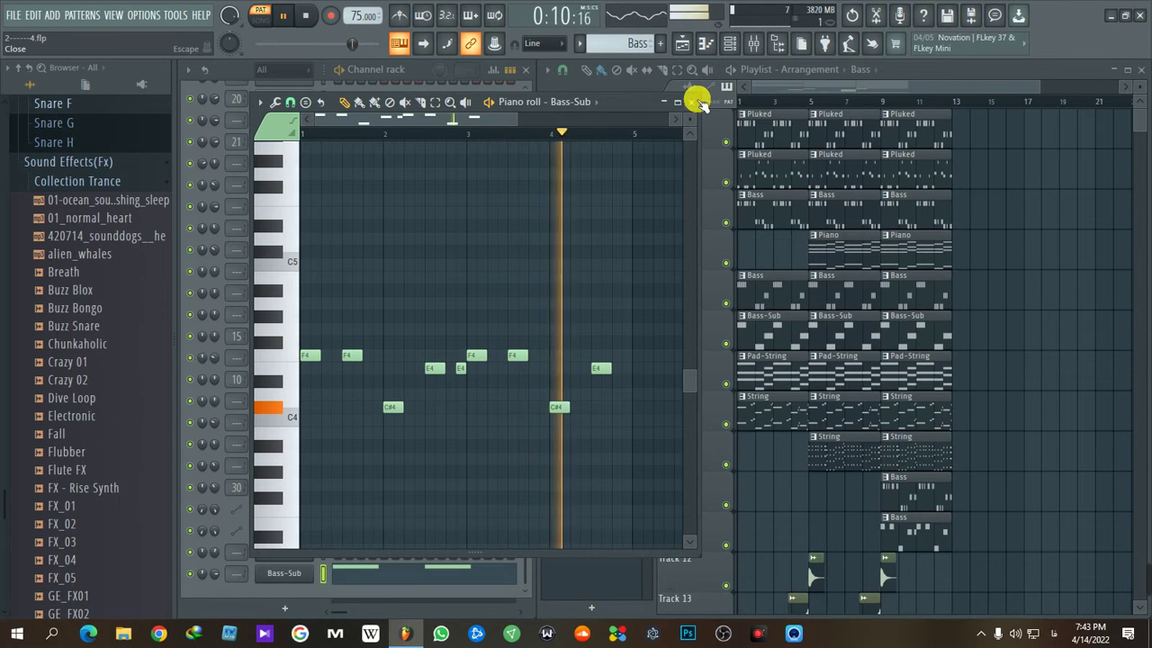
key("space")
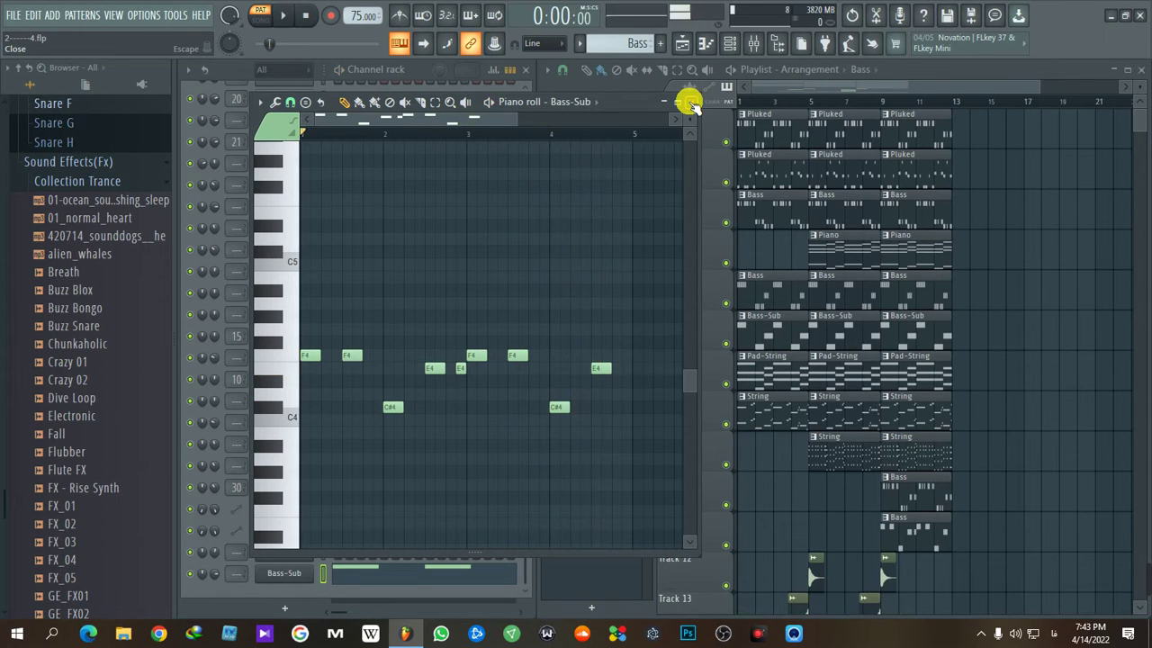
left_click(690, 104)
- Select the Drum pattern in the playlist and play it while examining its Snaph steps in the channel rack
scroll(946, 489, "down", 5)
scroll(931, 509, "down", 4)
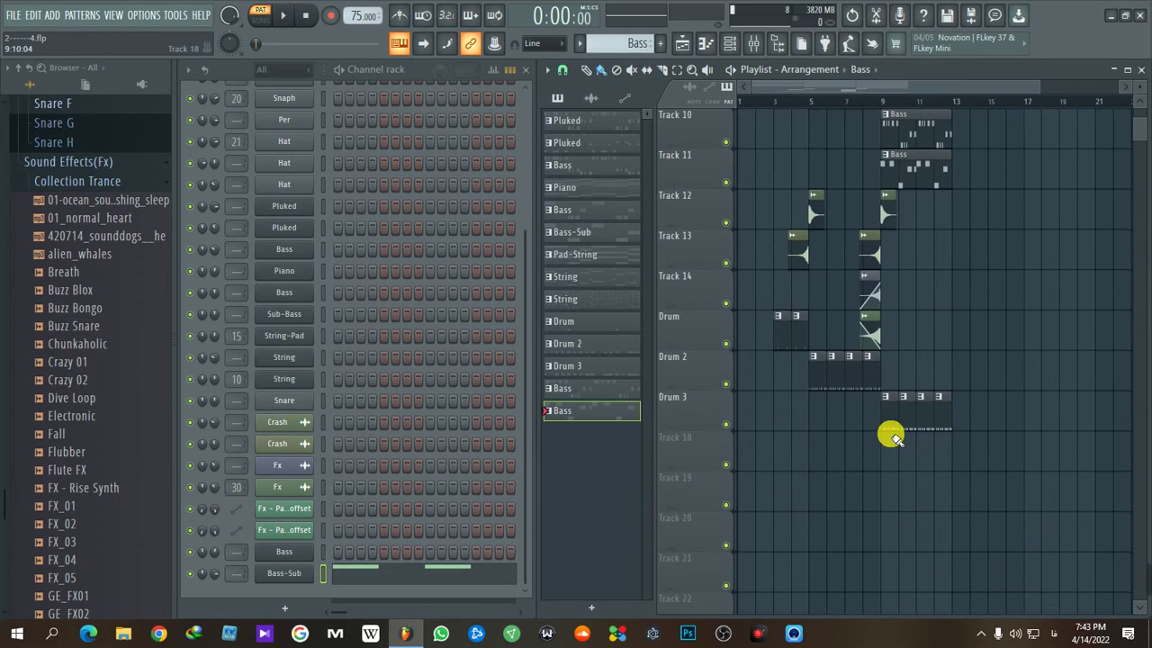
left_click(780, 342)
scroll(433, 425, "up", 3)
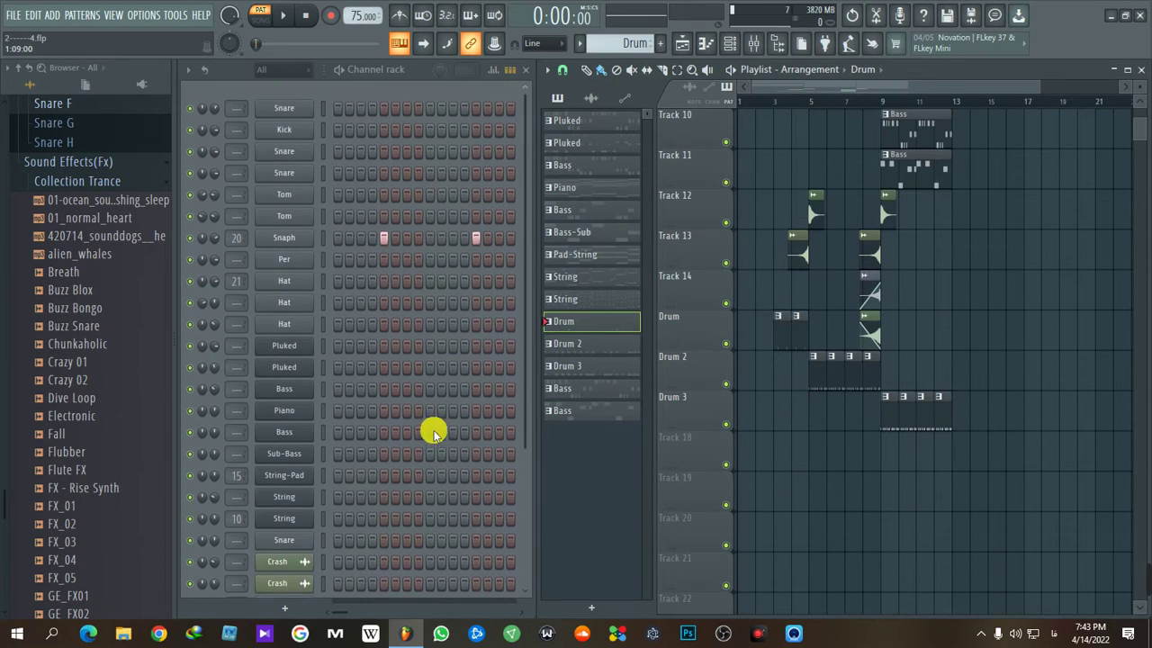
key("space")
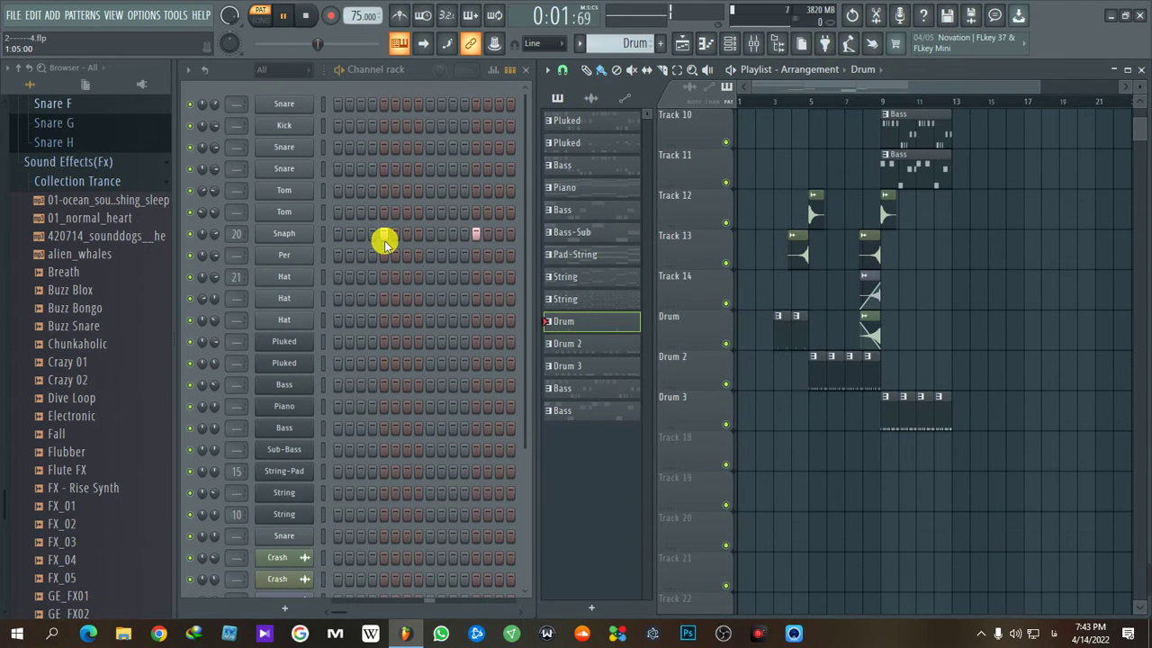
- Play the Drum 2 and Drum 3 patterns in turn, examining their steps in the channel rack
left_click(819, 385)
key("space")
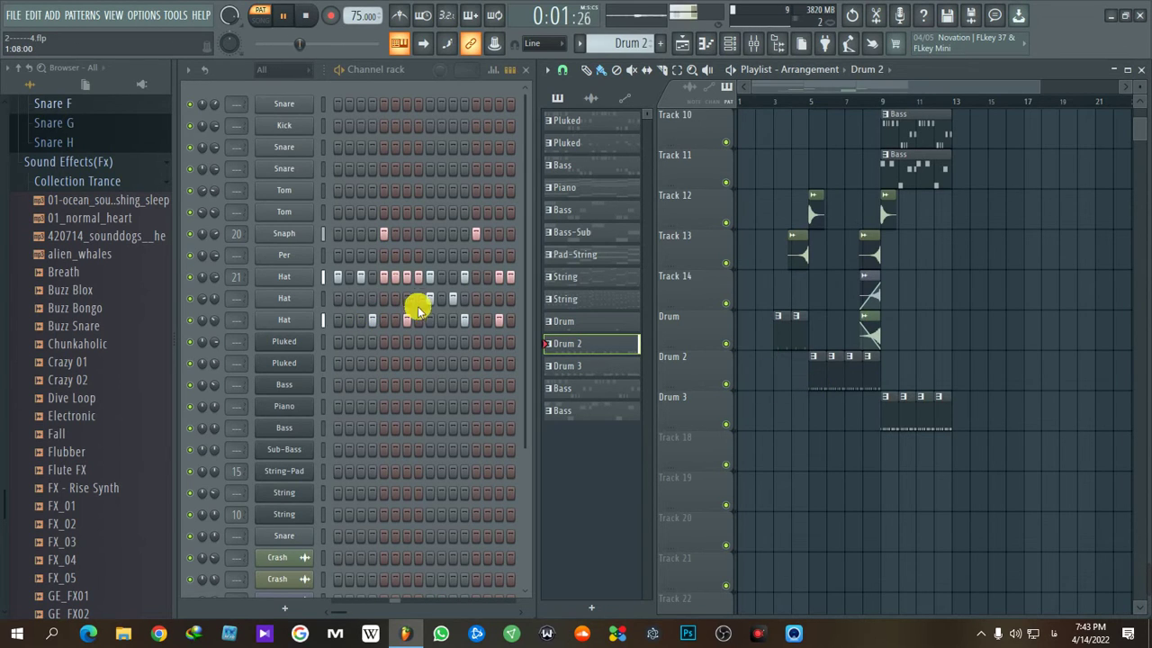
left_click(895, 428)
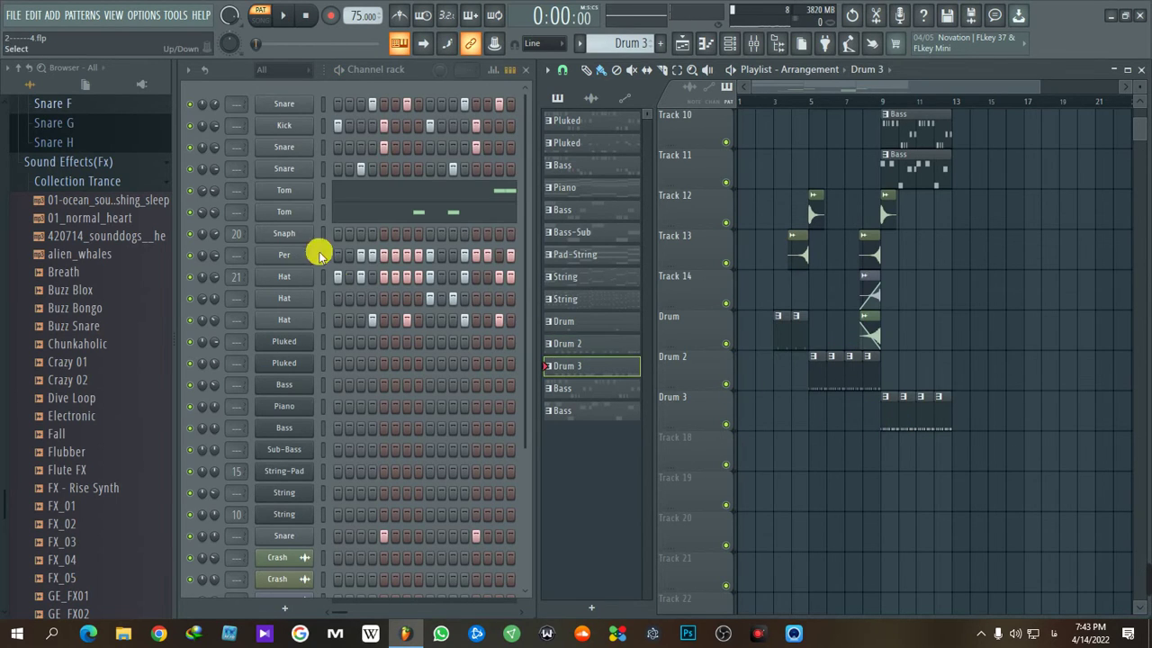
key("space")
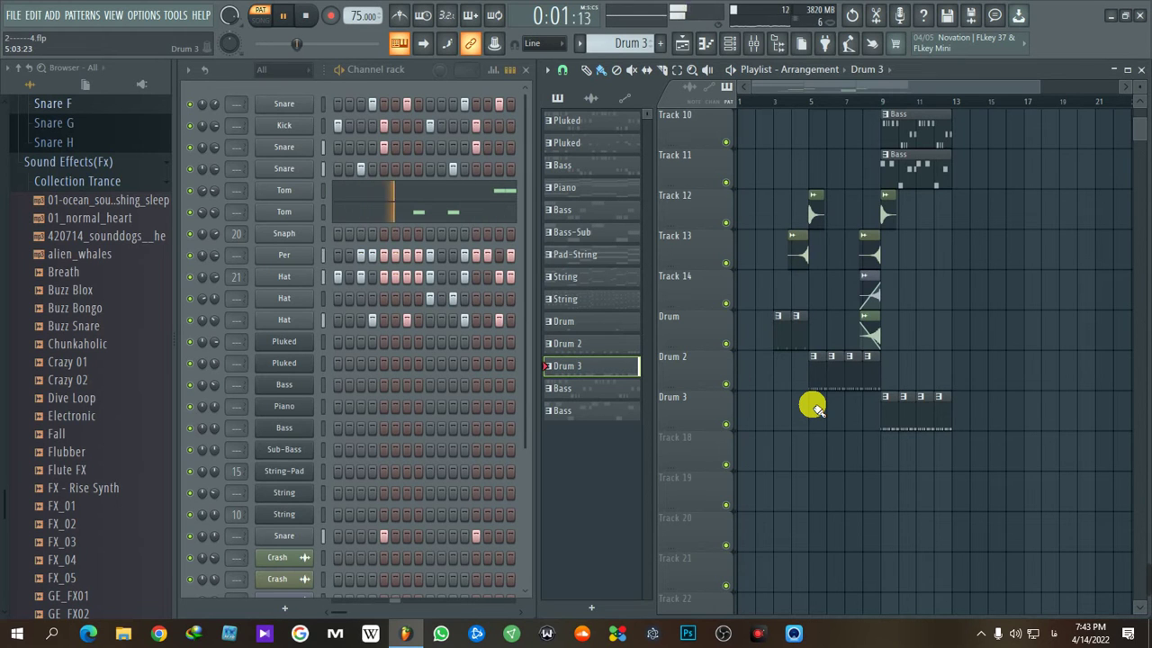
- Select the Track 1 Pluked pattern and play it with its Avenger instrument open to show the preset, then close the instrument
scroll(812, 404, "up", 5)
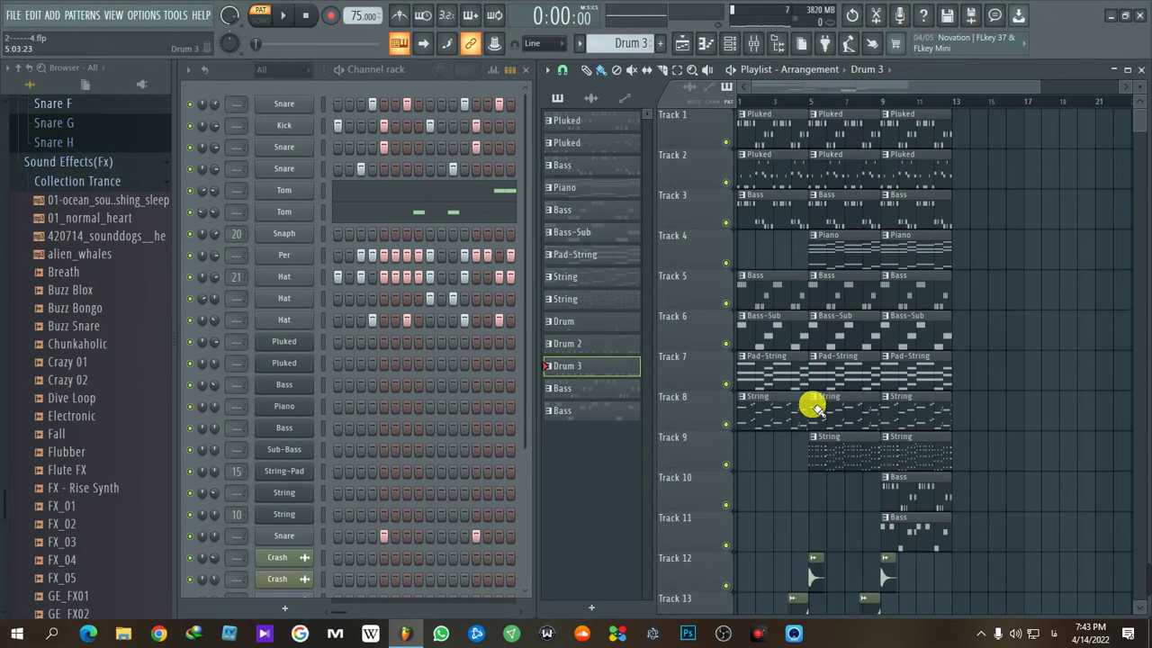
left_click(754, 121)
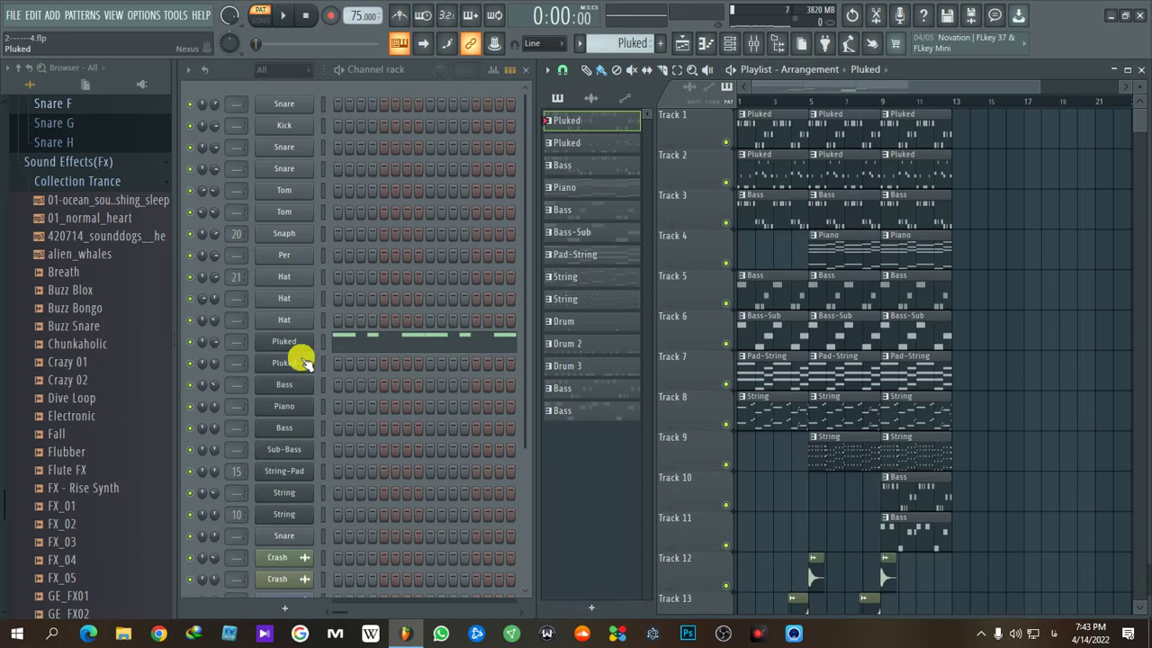
left_click(378, 347)
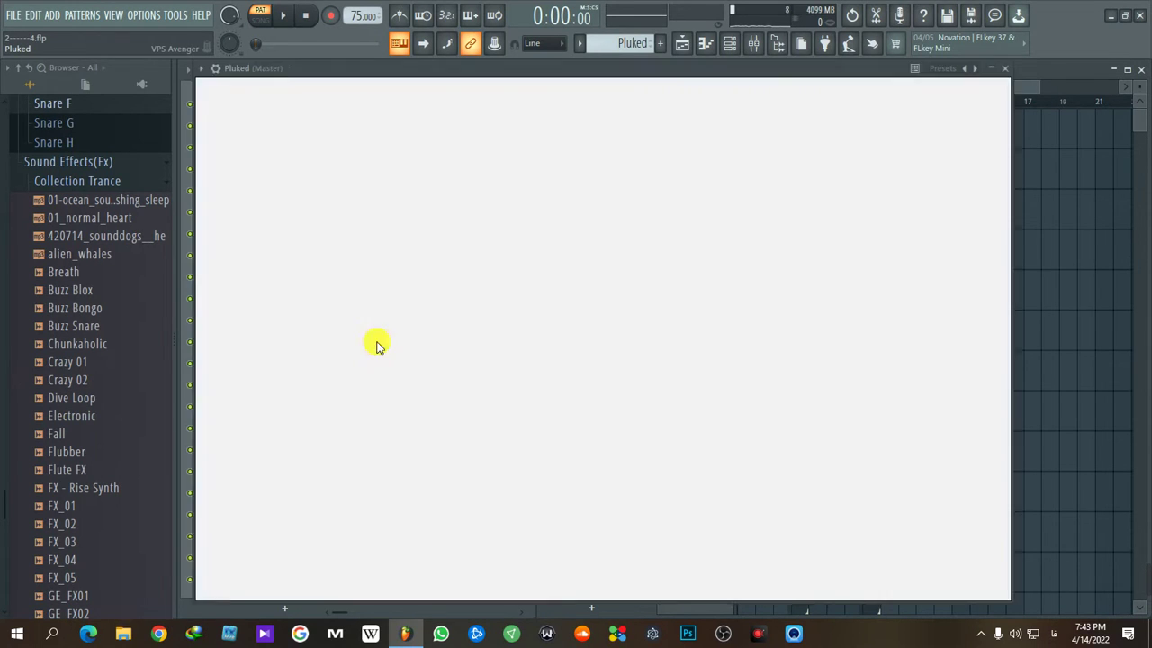
key("space")
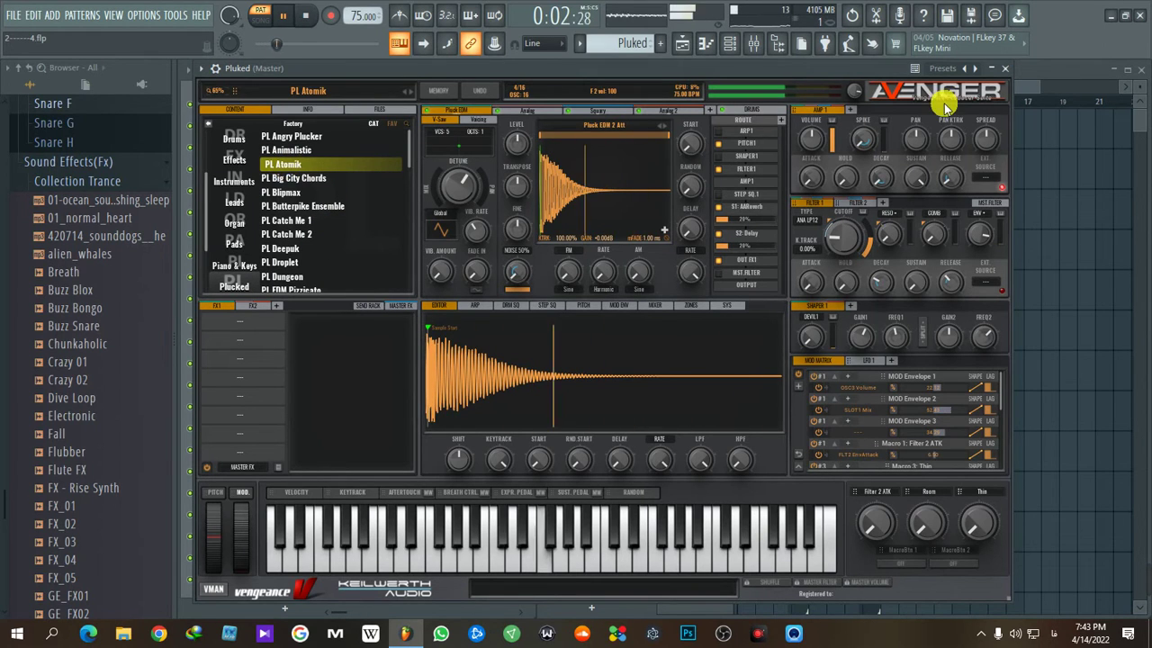
left_click(1002, 72)
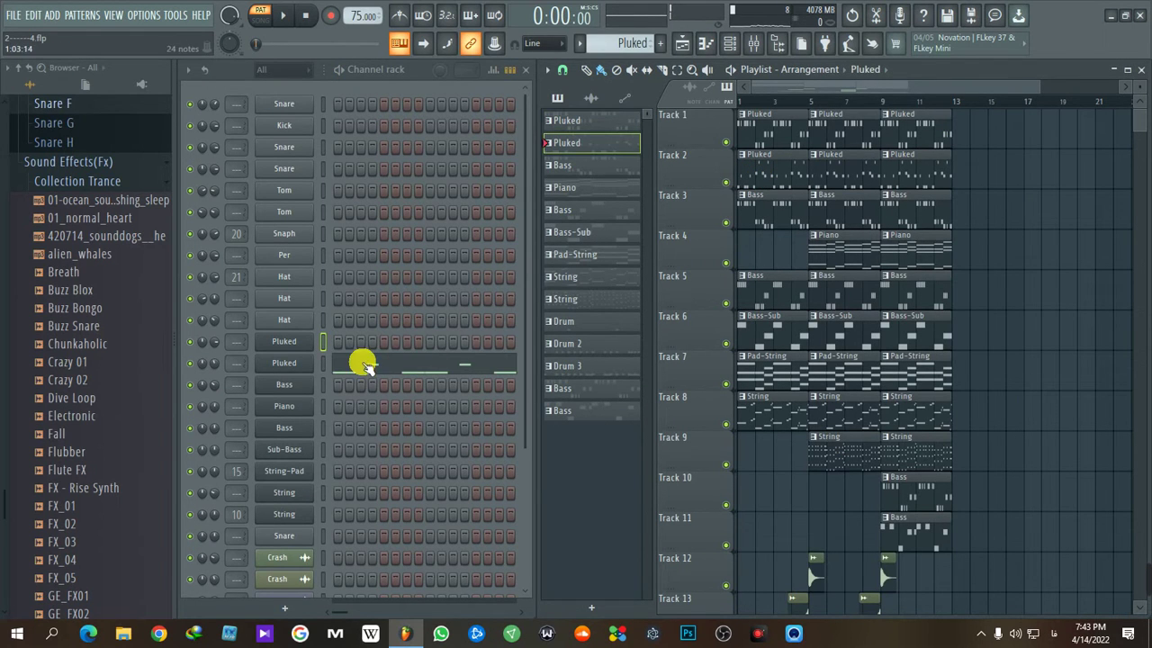
- Play the Track 2 Pluked pattern in the piano roll and examine its notes
left_click(362, 347)
key("space")
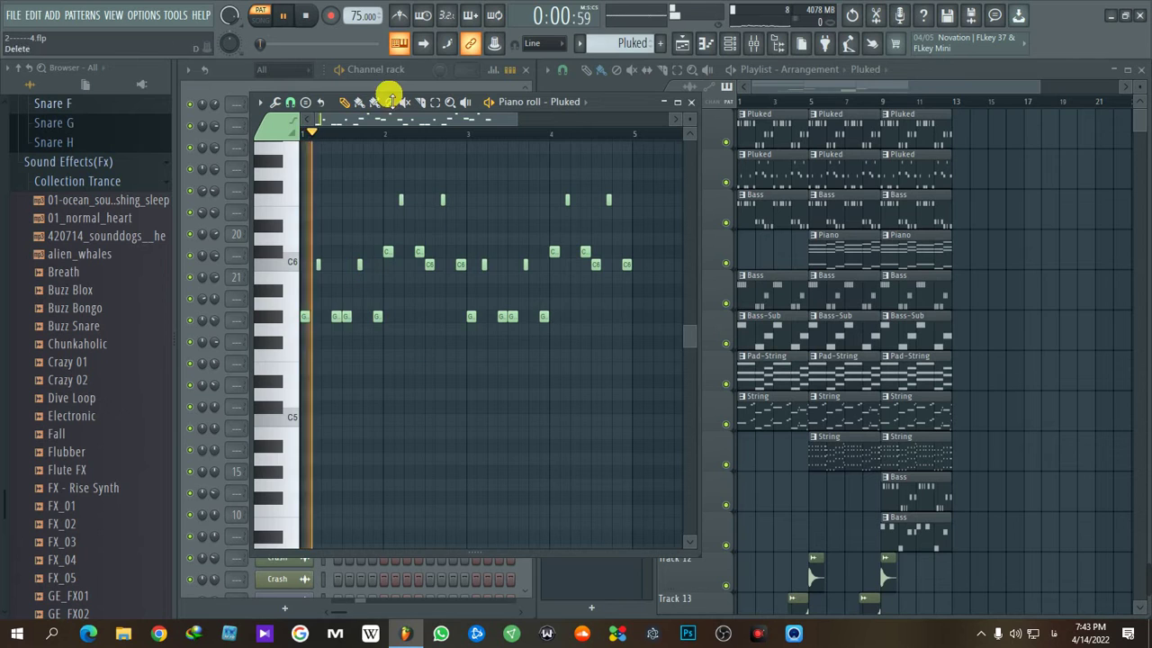
left_click(412, 70)
- Open the second Pluked channel's Nexus 3 instrument, search its presets for "pluk" during playback, then close it and stop
left_click(284, 363)
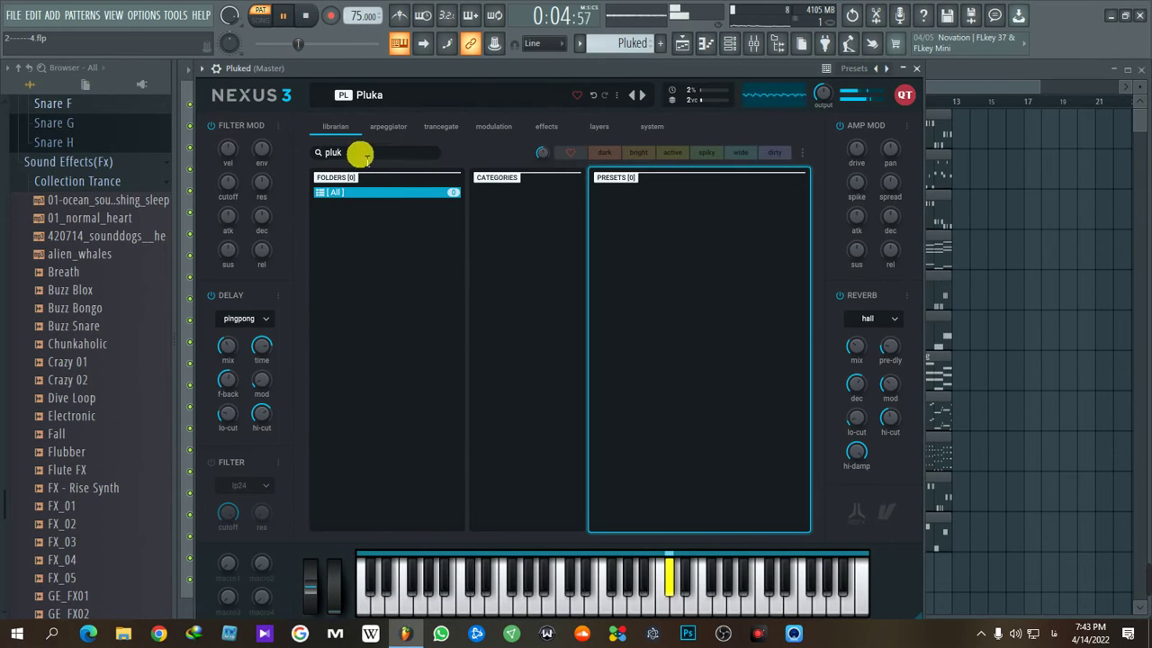
key("Return")
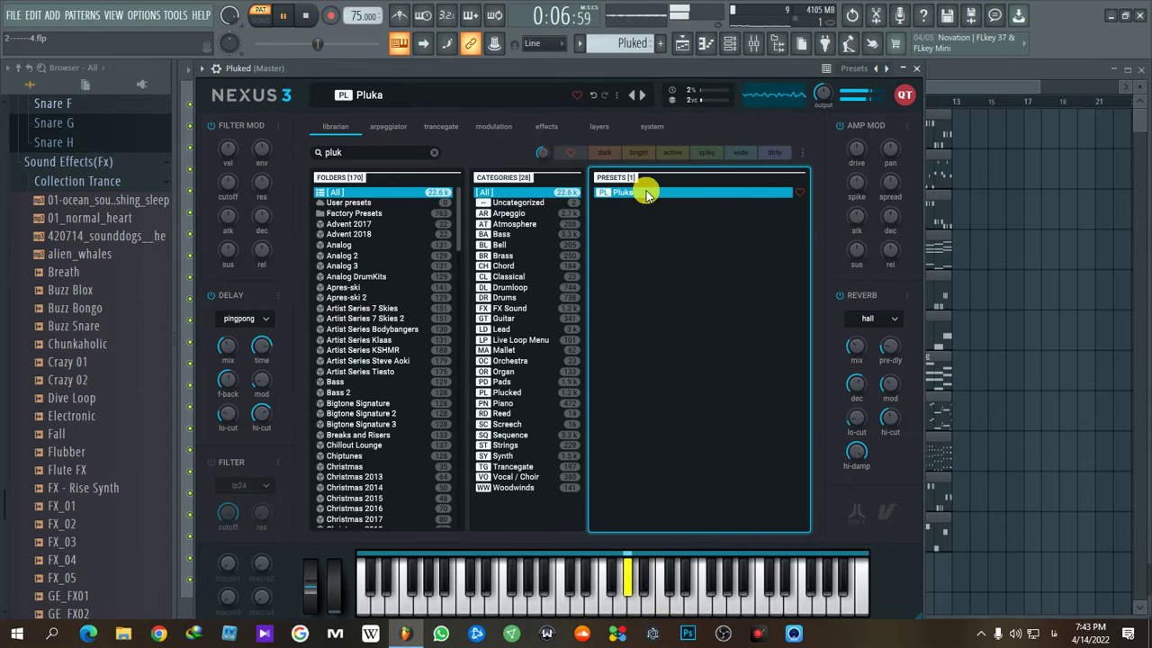
left_click(920, 71)
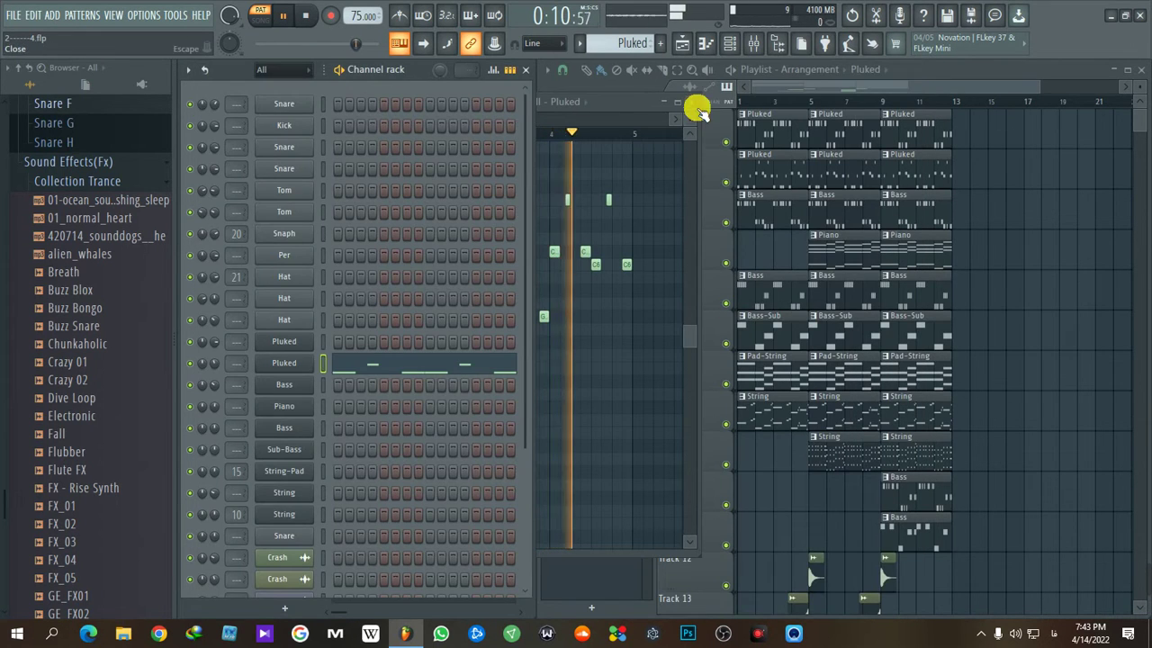
key("space")
- Select the Track 3 Bass pattern, play its notes in the piano roll, and close the roll
left_click(751, 216)
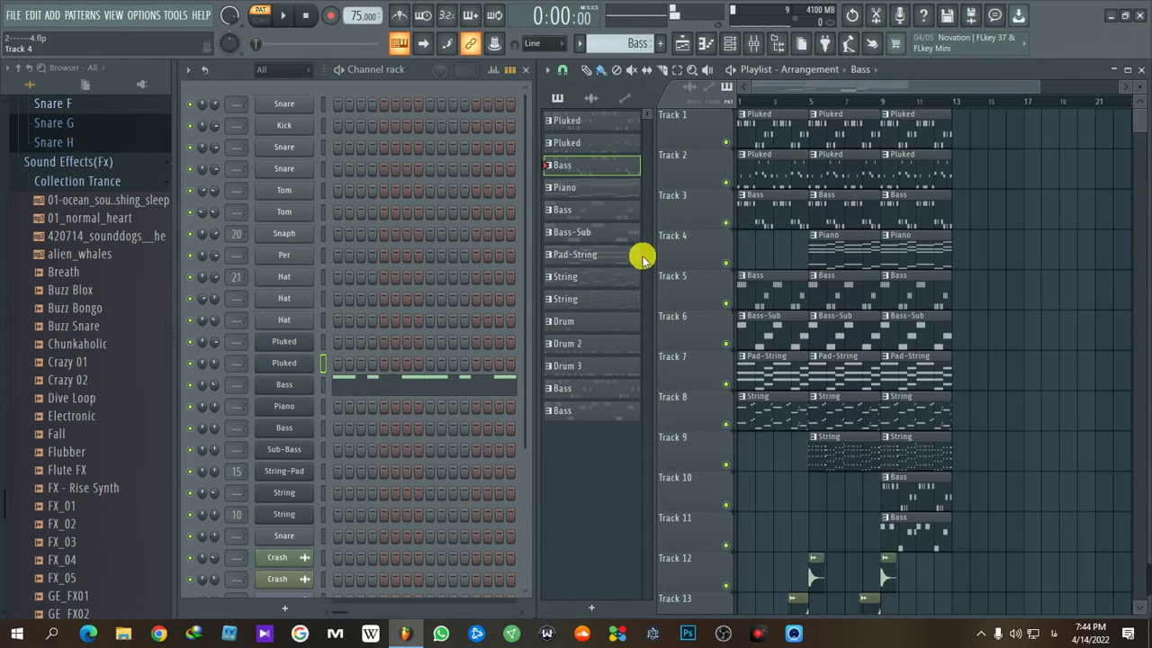
left_click(356, 381)
key("space")
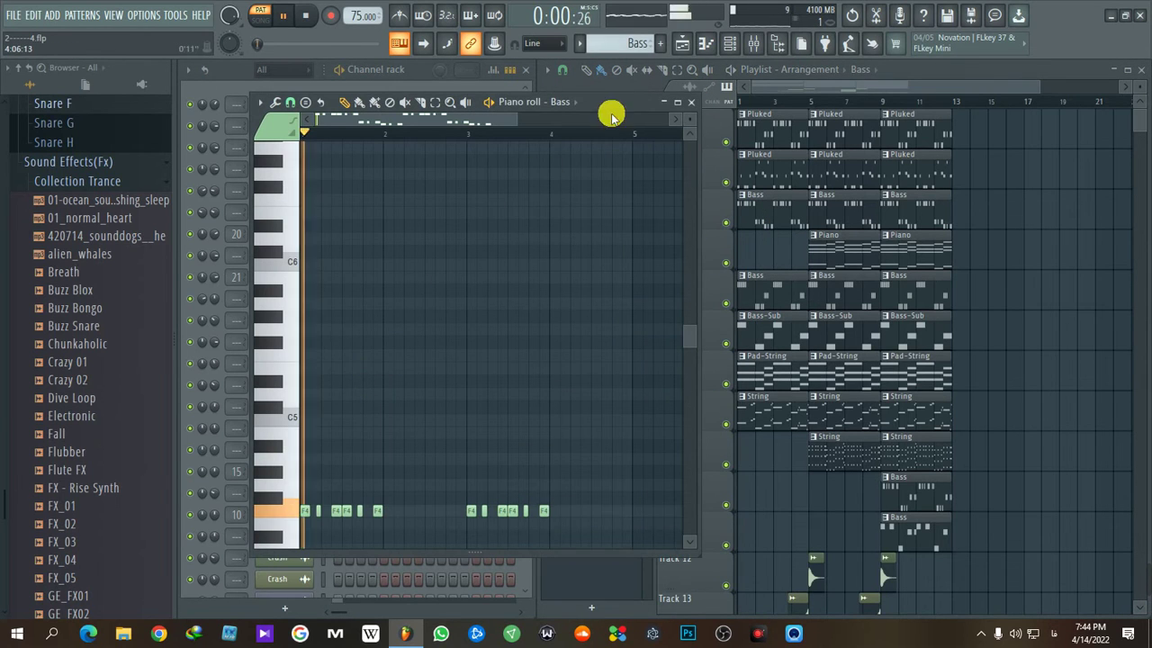
left_click(691, 102)
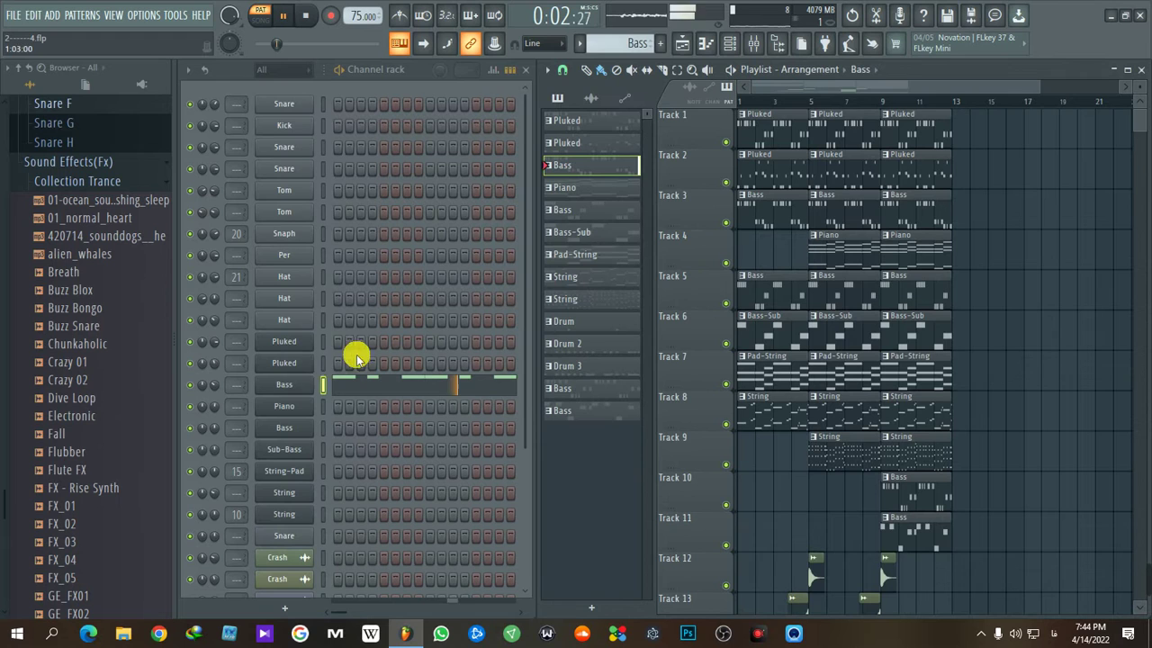
- Open the Track 3 Bass channel's Avenger instrument to examine its preset during playback, then close it and stop
left_click(288, 385)
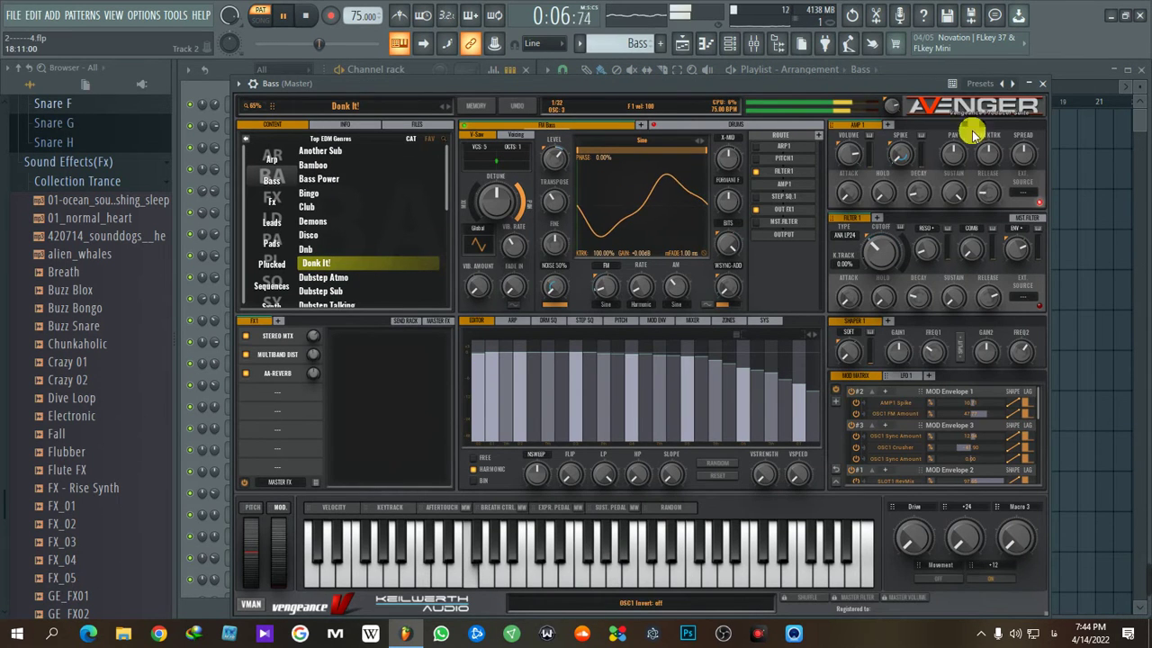
left_click(1046, 87)
key("space")
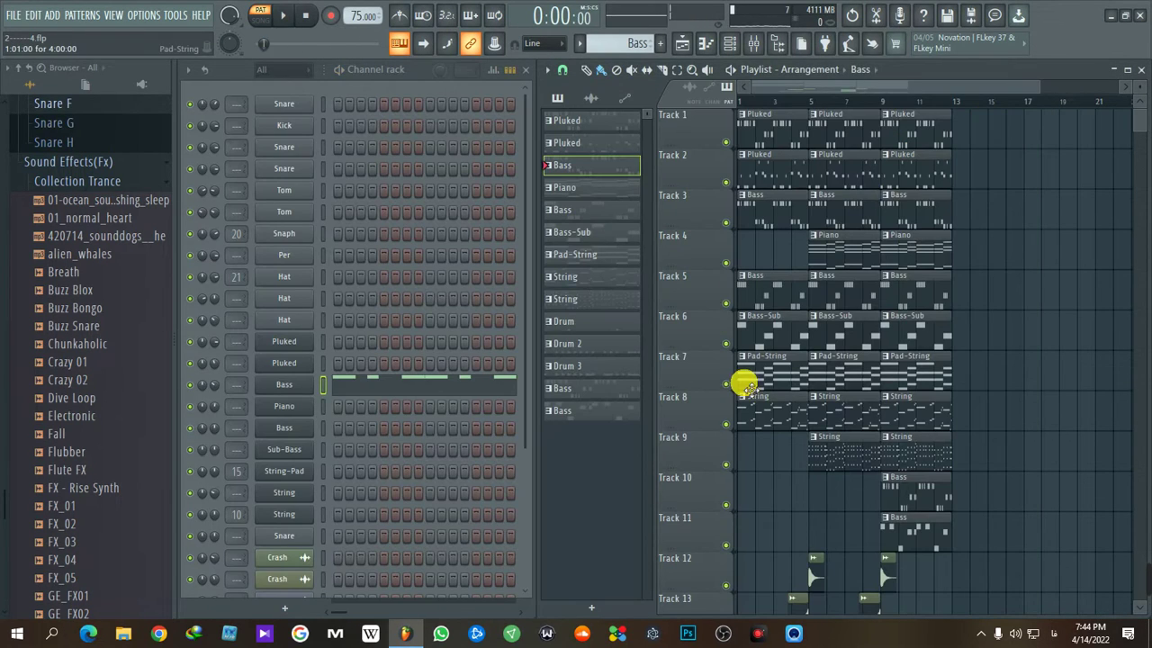
- Play the Track 6 Bass-Sub pattern with the Sub-Bass channel's Nexus 3 instrument open to show its preset, then close it and stop
left_click(769, 342)
left_click(279, 454)
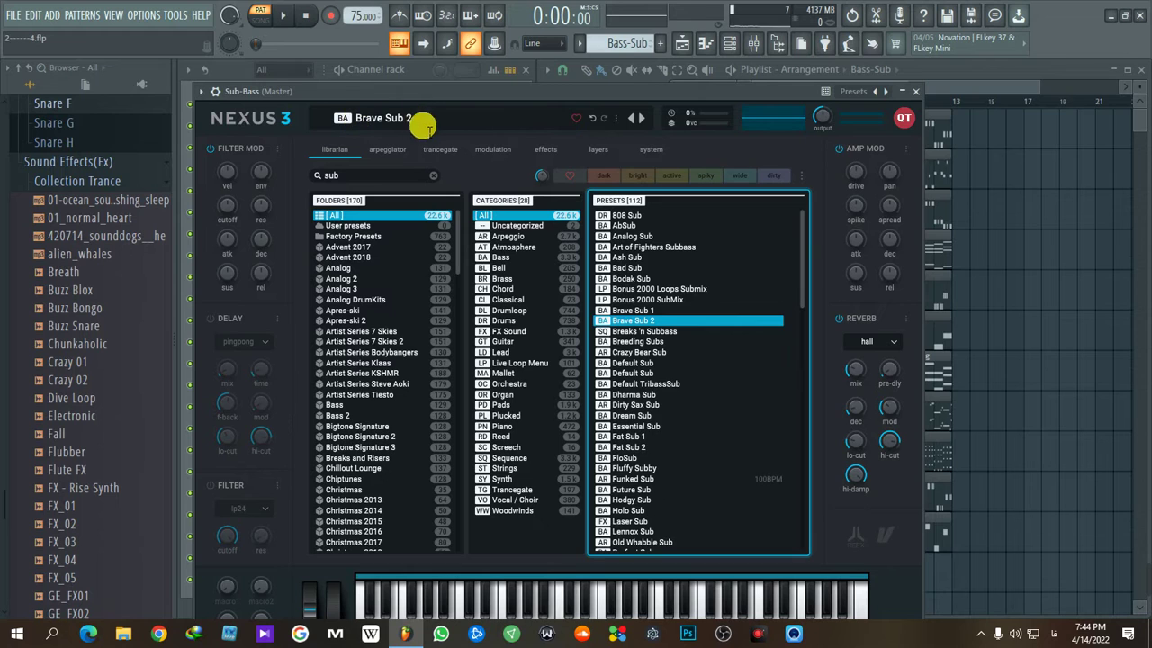
key("space")
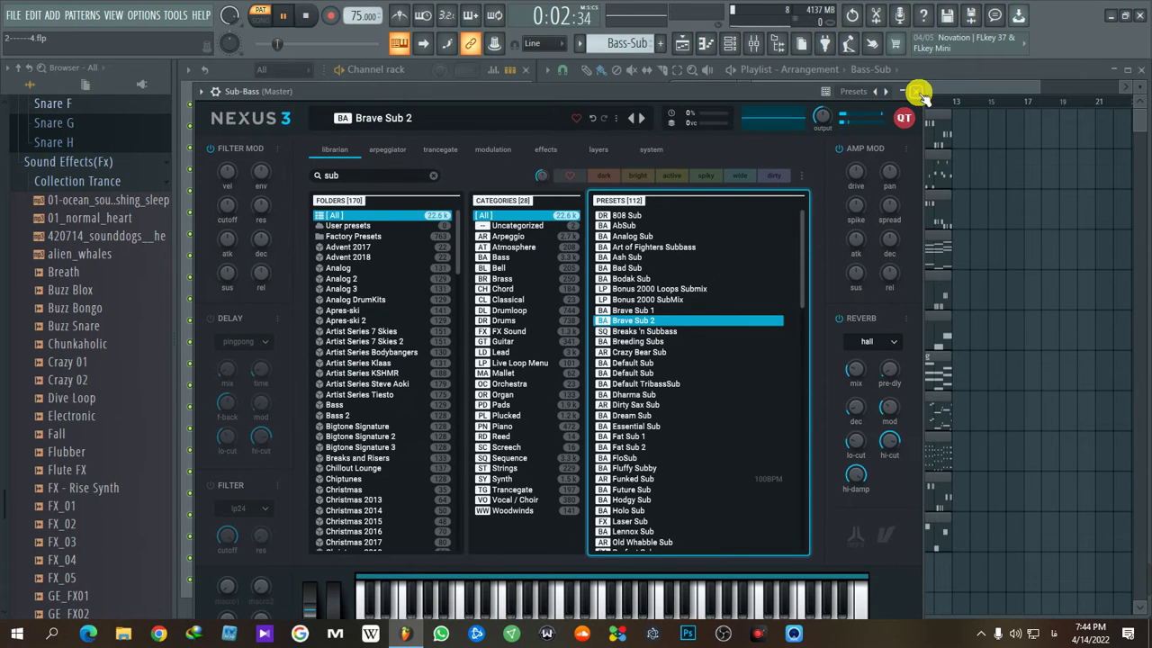
left_click(919, 92)
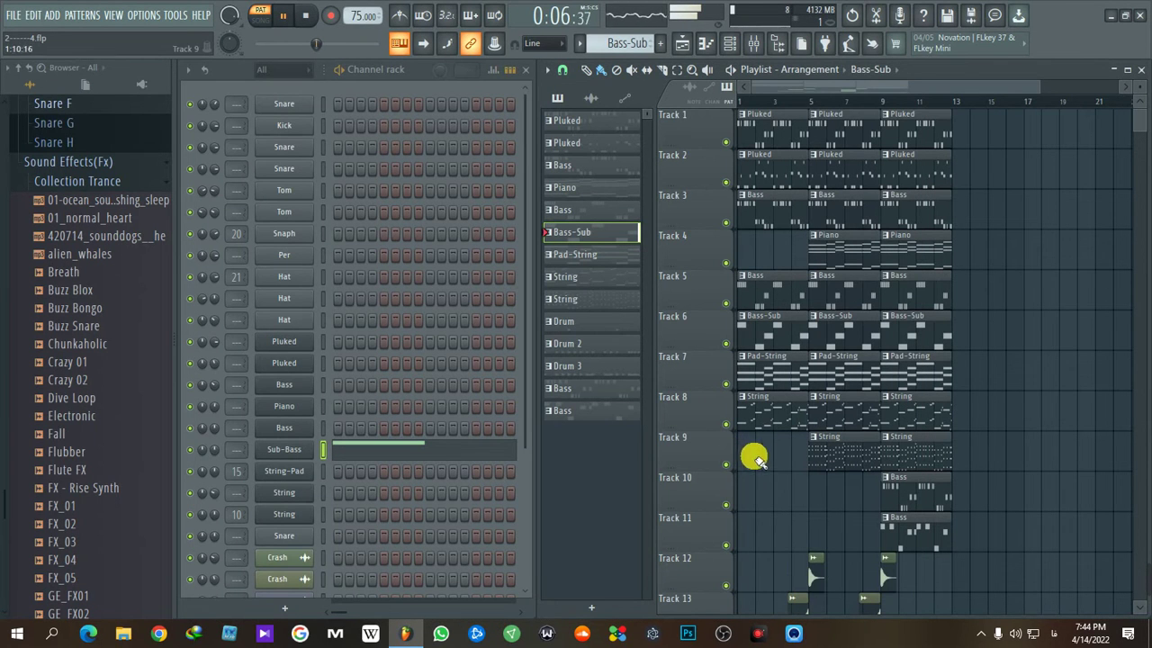
key("space")
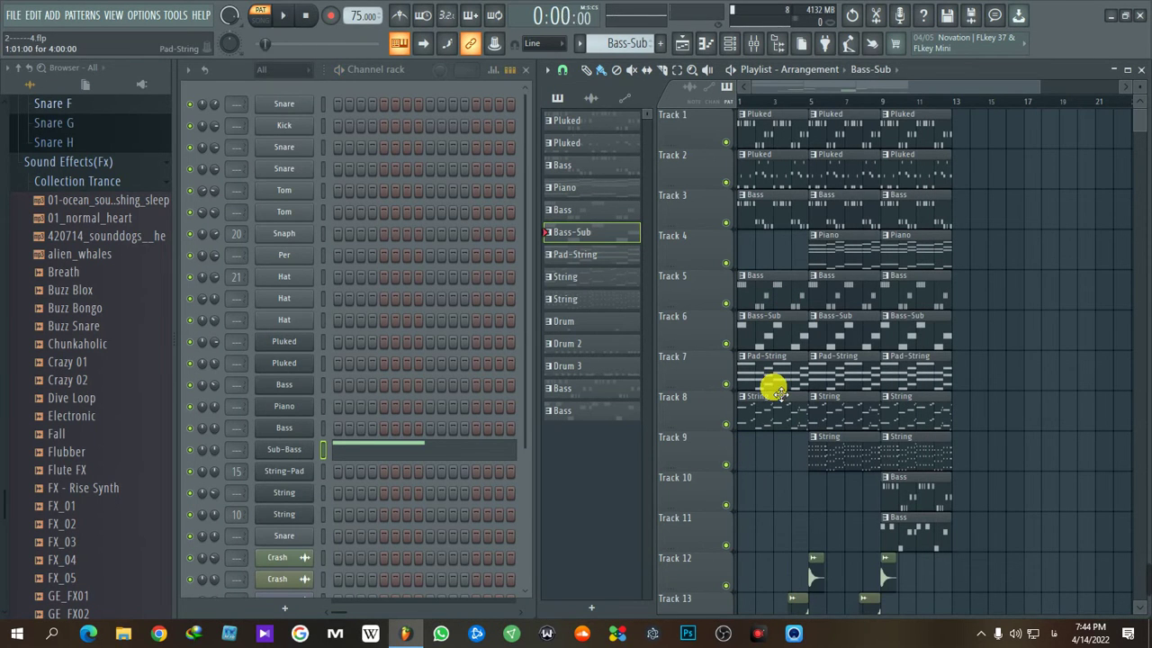
- Select the Track 7 Pad-String pattern, play its chords in the String-Pad piano roll, and close the roll
left_click(776, 381)
left_click(365, 479)
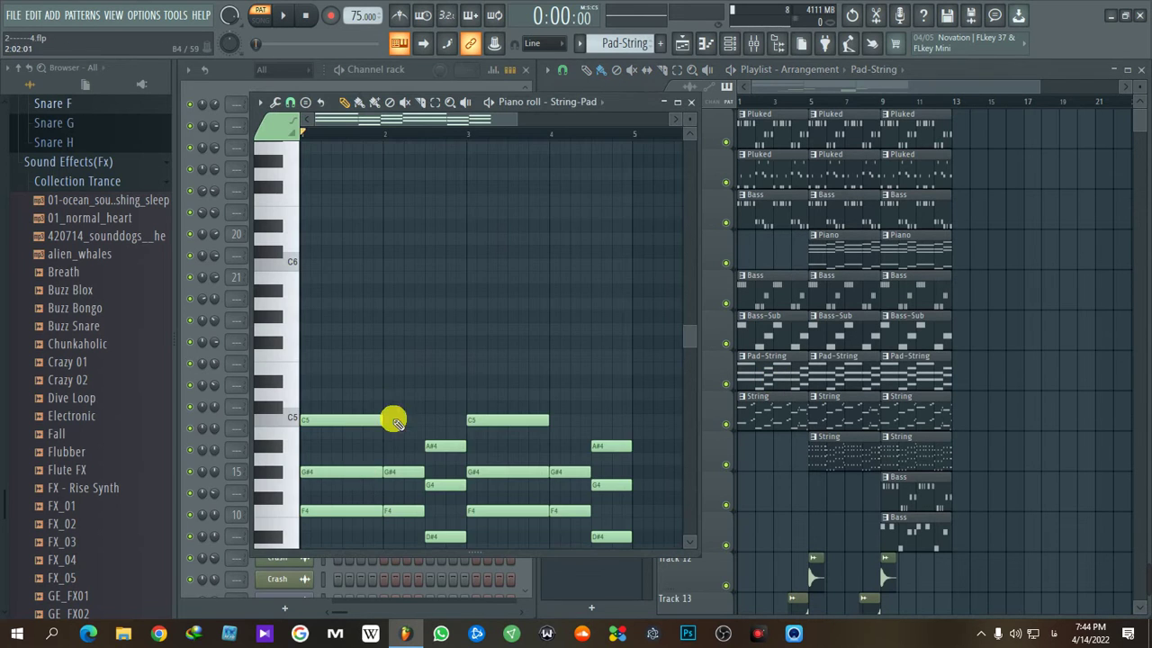
scroll(369, 441, "down", 3)
key("space")
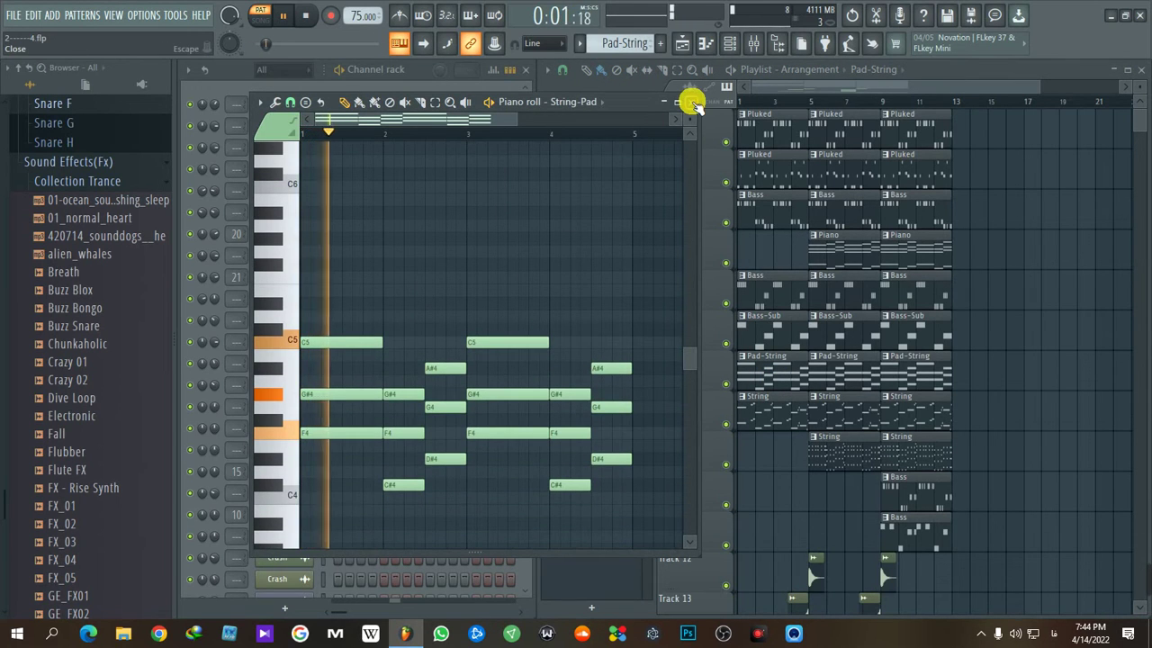
left_click(690, 101)
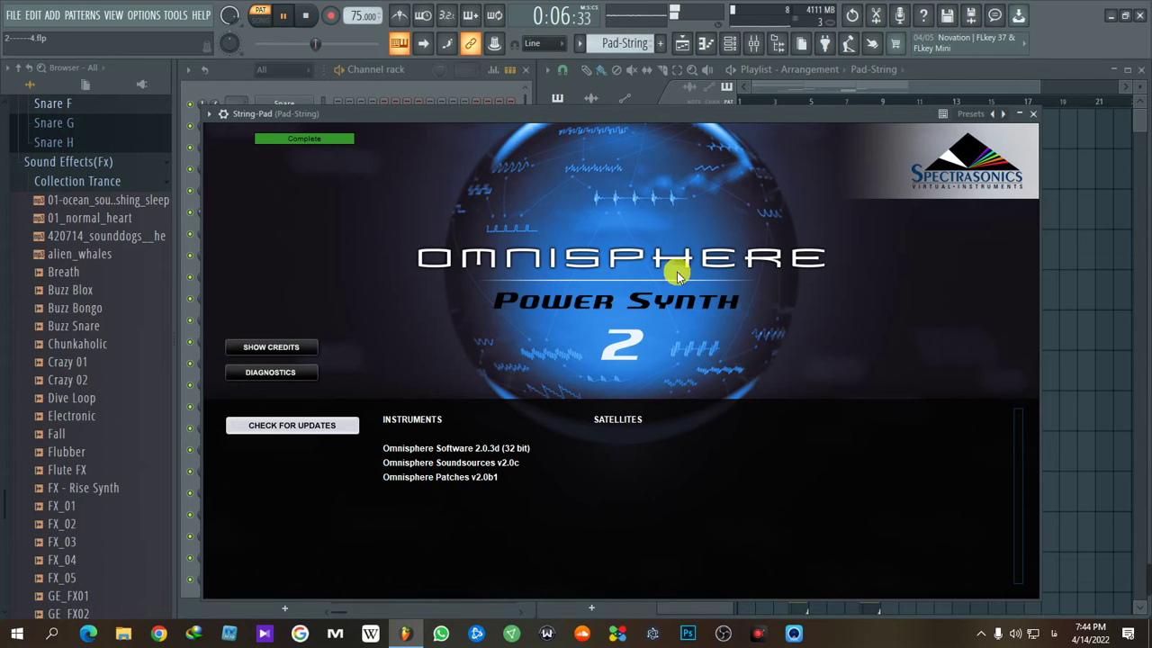
- Examine the String-Pad channel's Omnisphere patch with playback paused, close the instrument, and play the Pad-String pattern again before stopping
key("space")
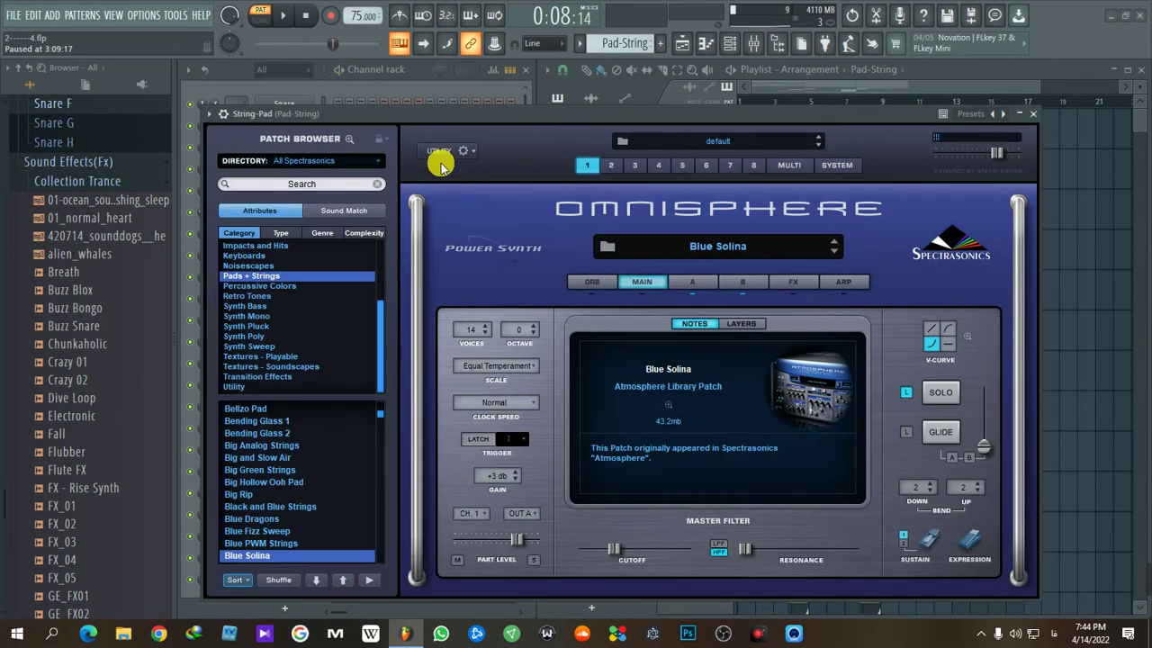
left_click(1032, 114)
left_click(283, 15)
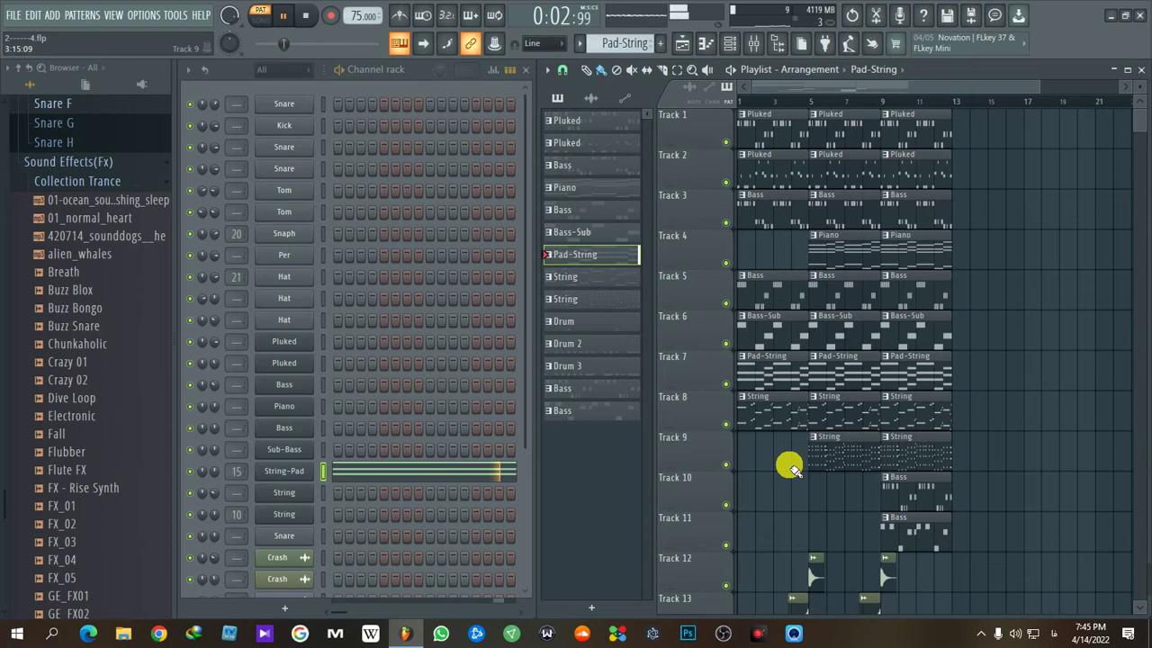
key("space")
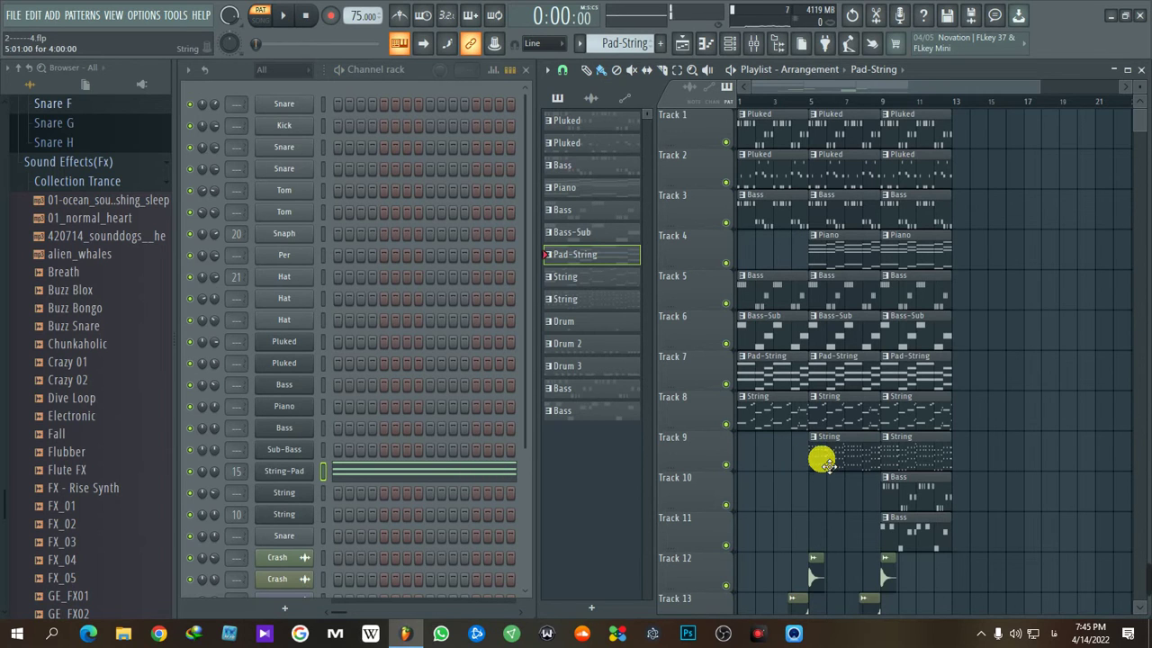
- Select the Track 8 String pattern, play its melody notes in the piano roll, and close the roll
left_click(761, 416)
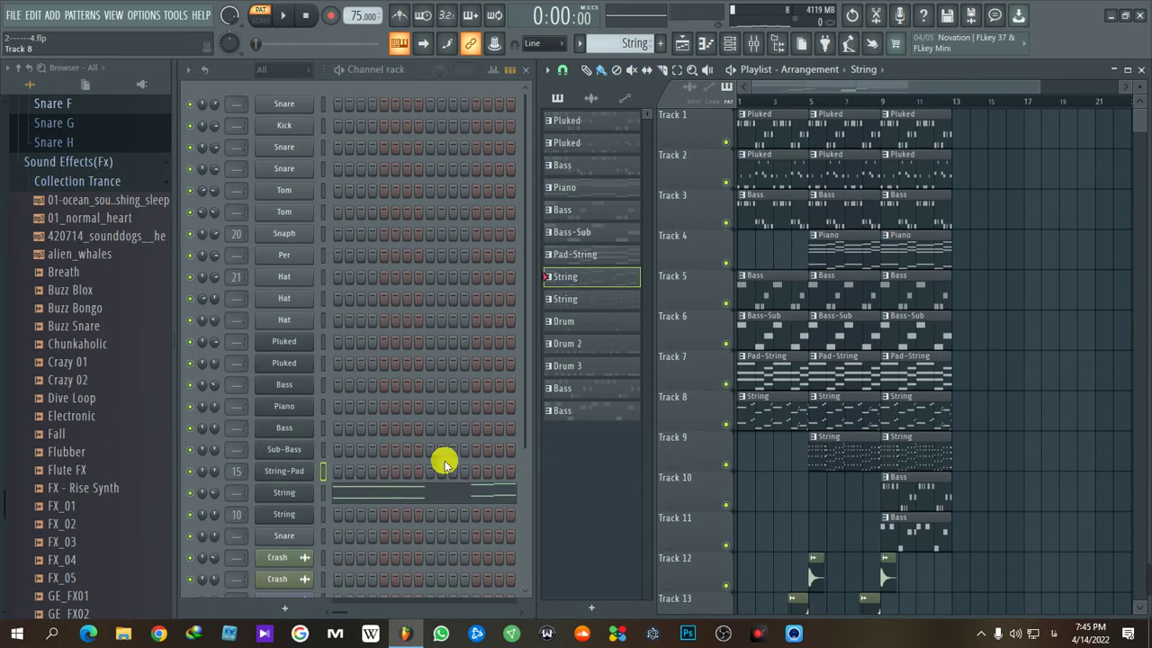
left_click(354, 504)
scroll(489, 404, "up", 5)
key("space")
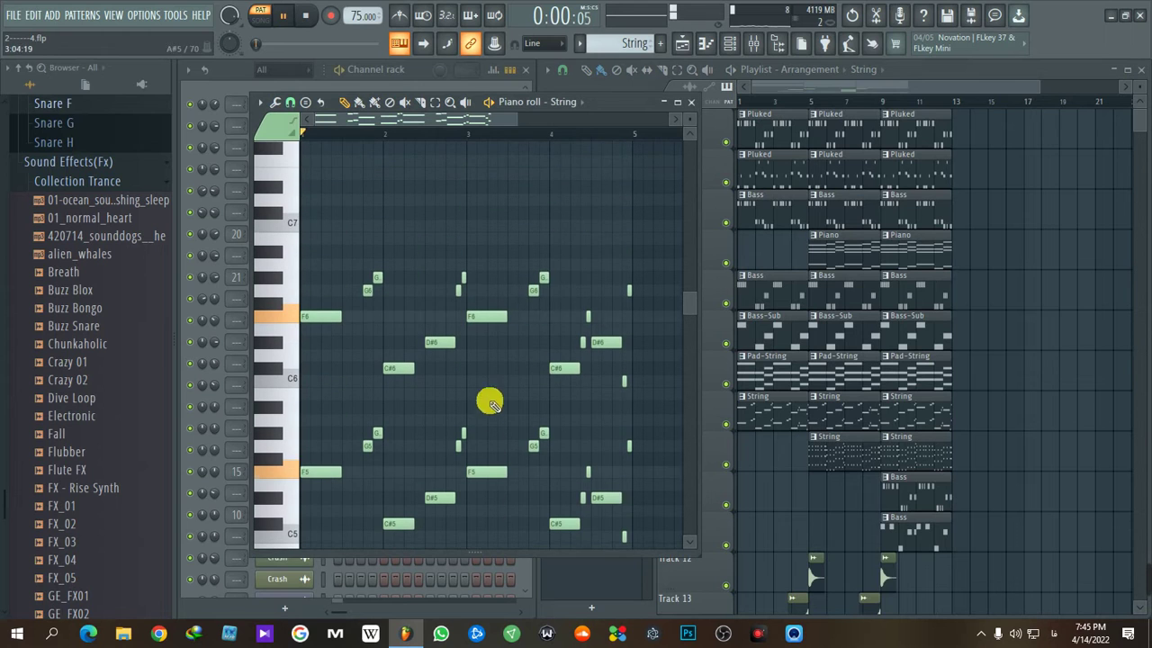
left_click(693, 101)
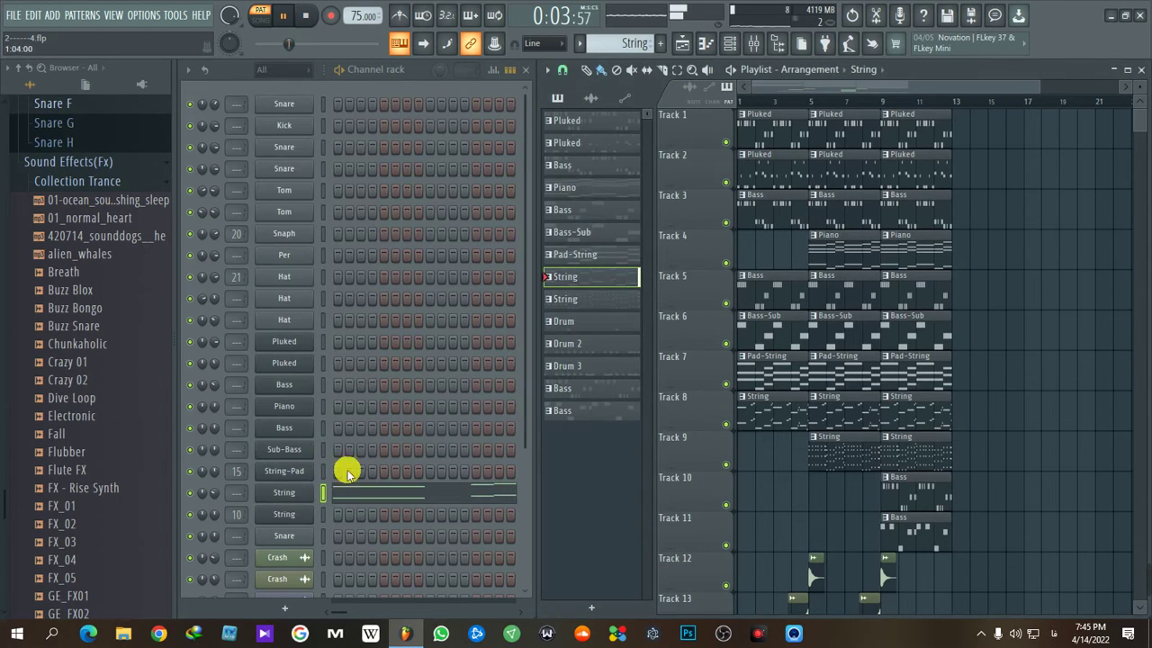
- Show the Track 8 String channel's Nexus 3 preset during playback, close the instrument, try the channel's volume, and stop playback
left_click(286, 494)
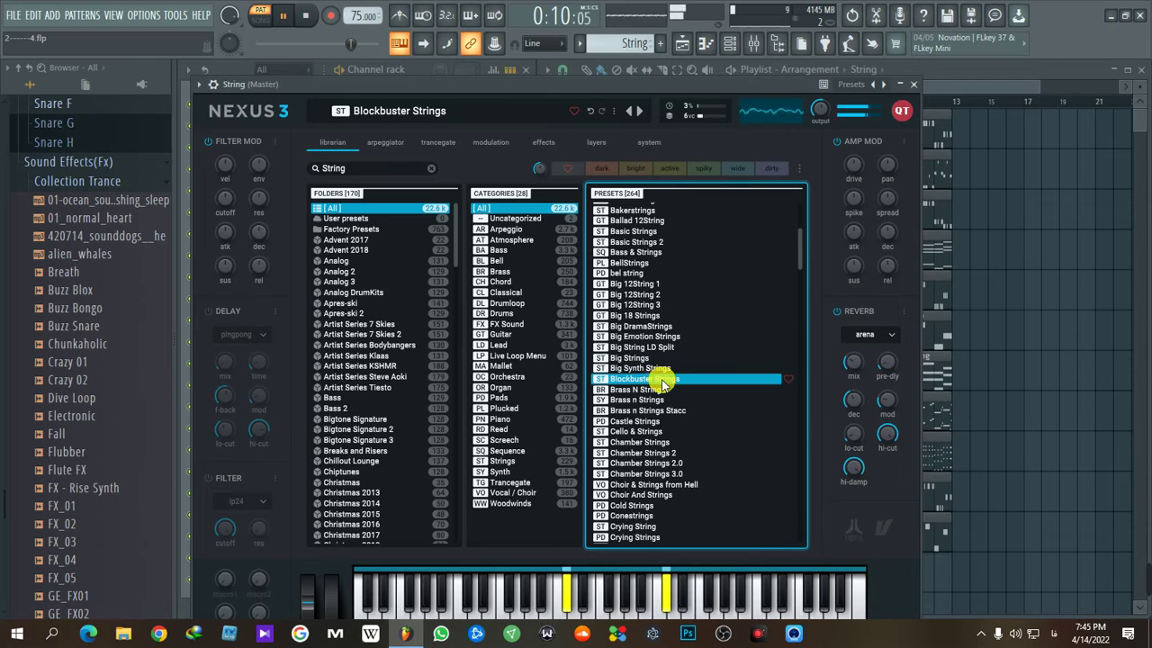
left_click(914, 84)
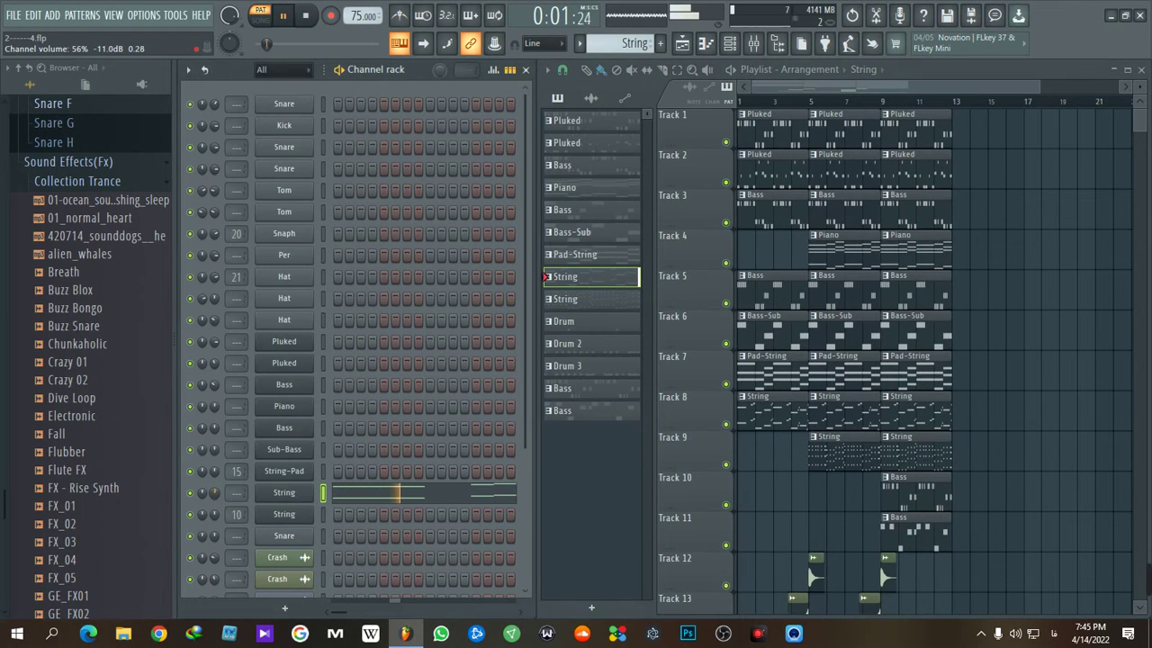
left_click_drag(215, 493, 213, 497)
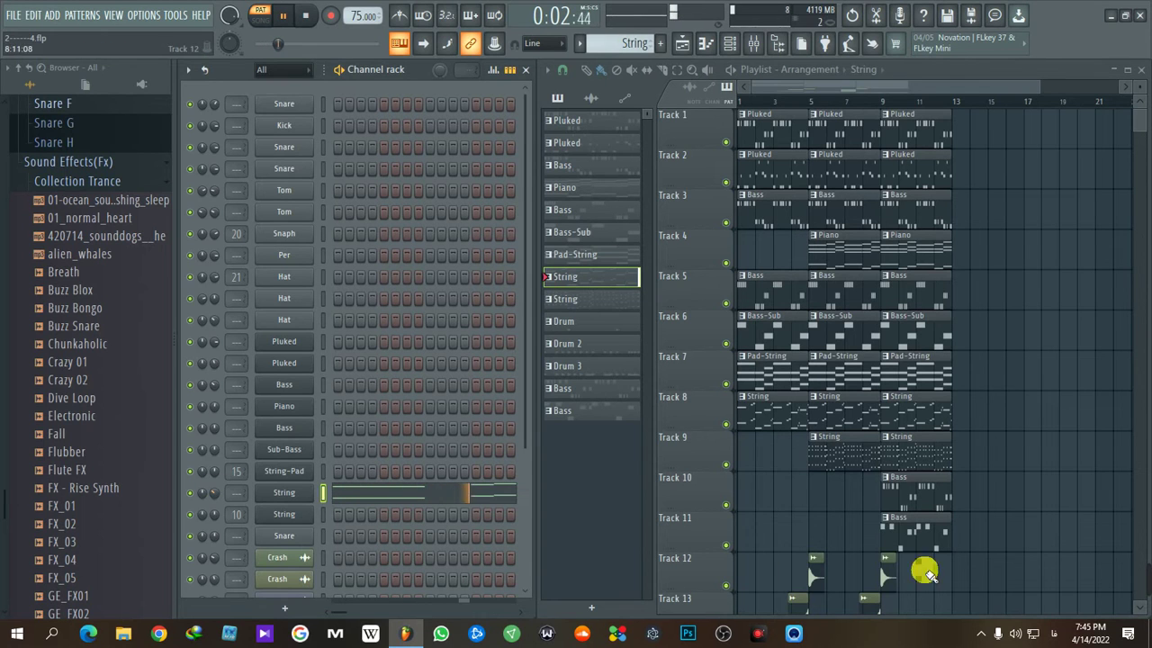
key("space")
- Select the Track 9 String pattern, open its channel's Kontakt instrument, and locate the Session Strings Pro 2 library
left_click(848, 458)
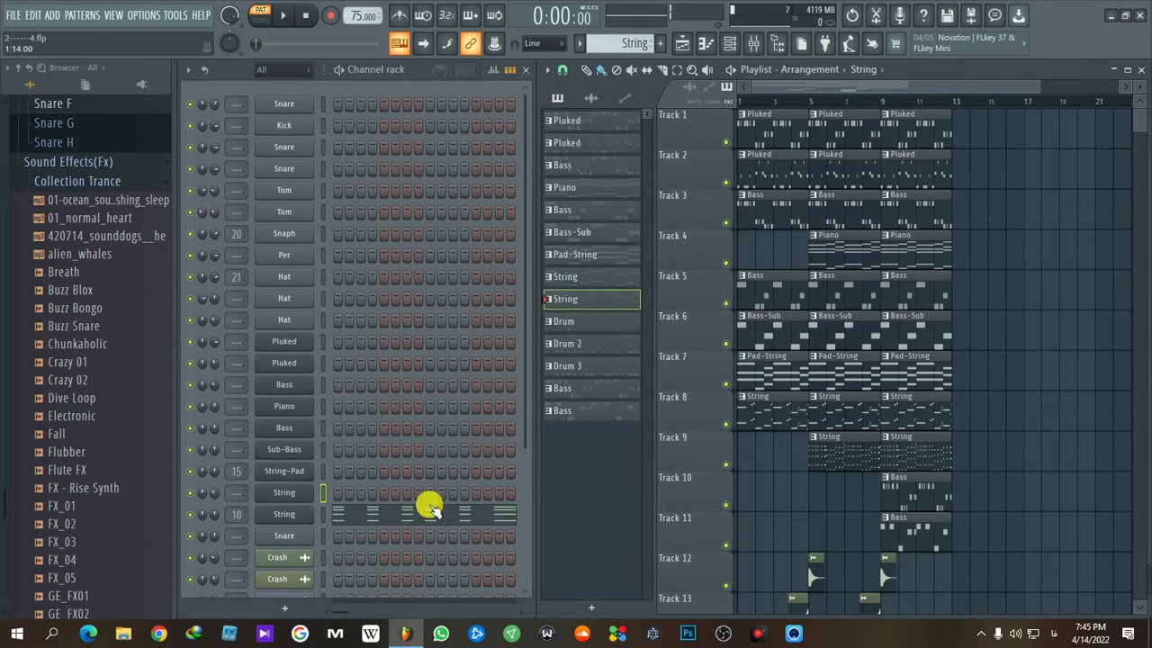
left_click(270, 513)
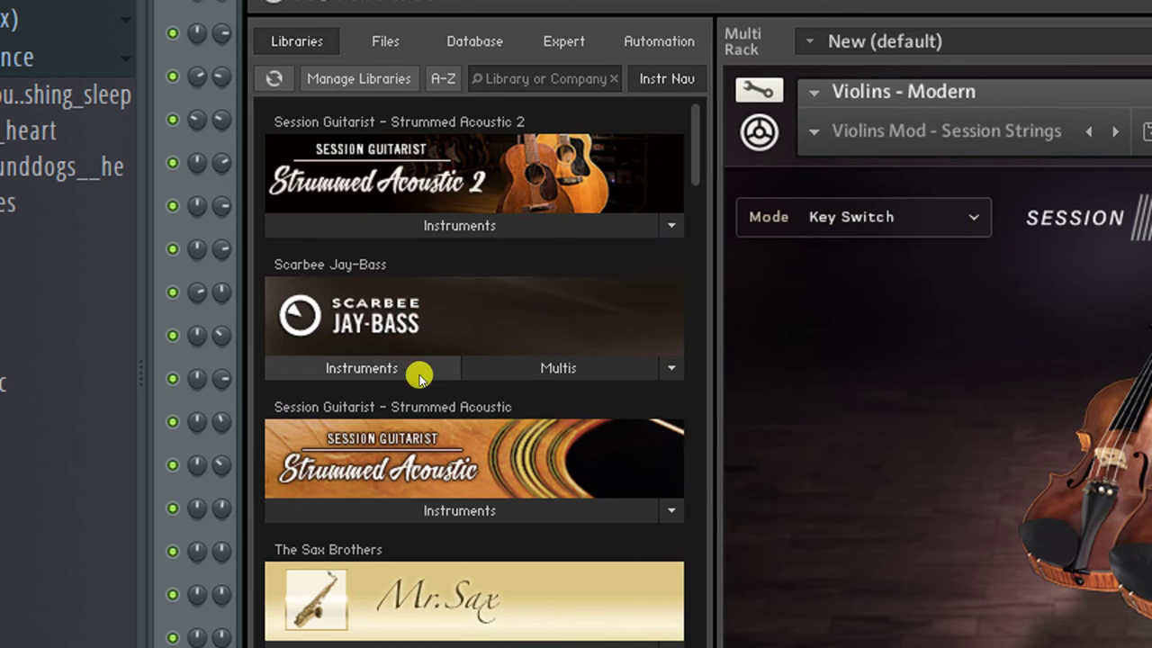
scroll(319, 363, "down", 2)
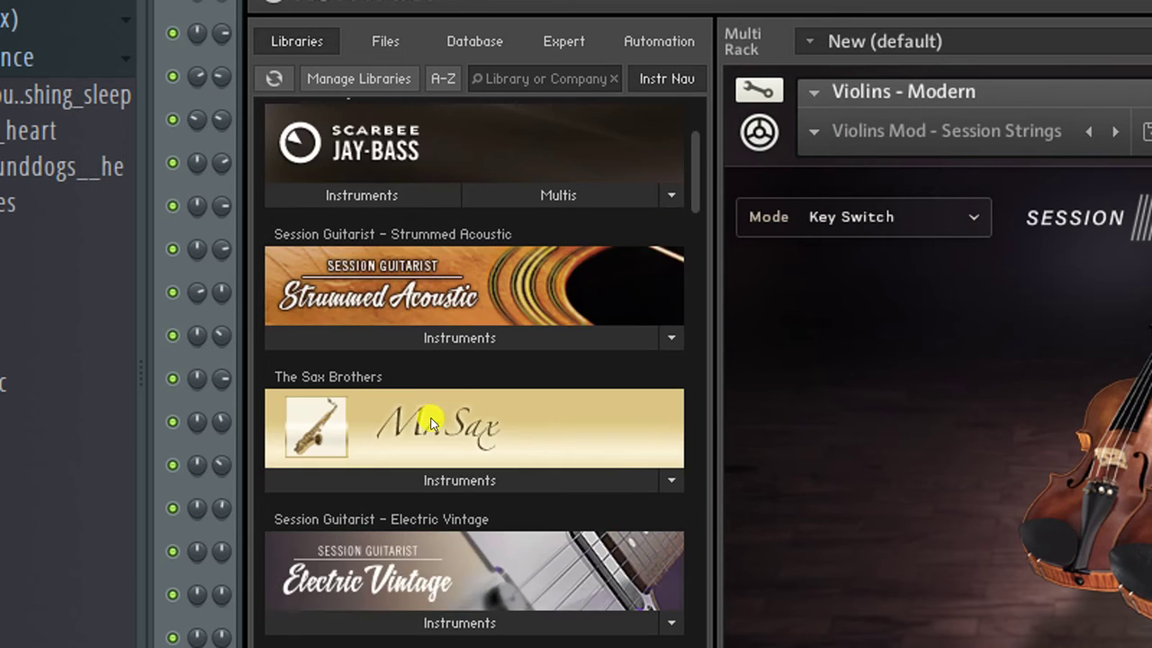
scroll(430, 423, "down", 10)
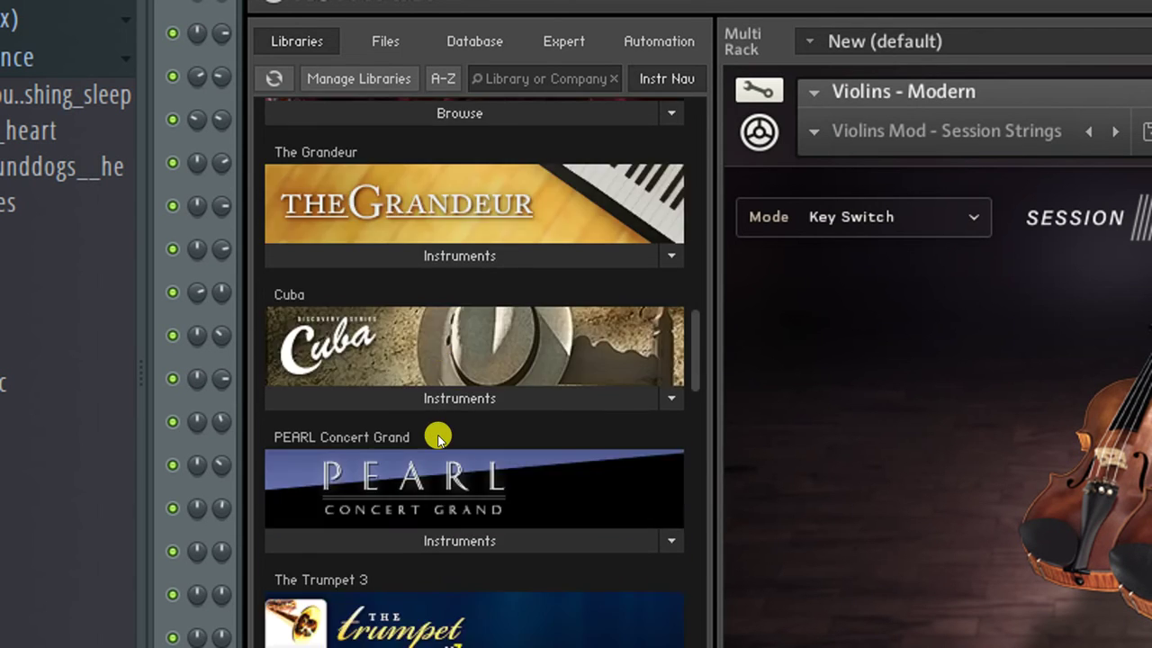
scroll(437, 441, "down", 10)
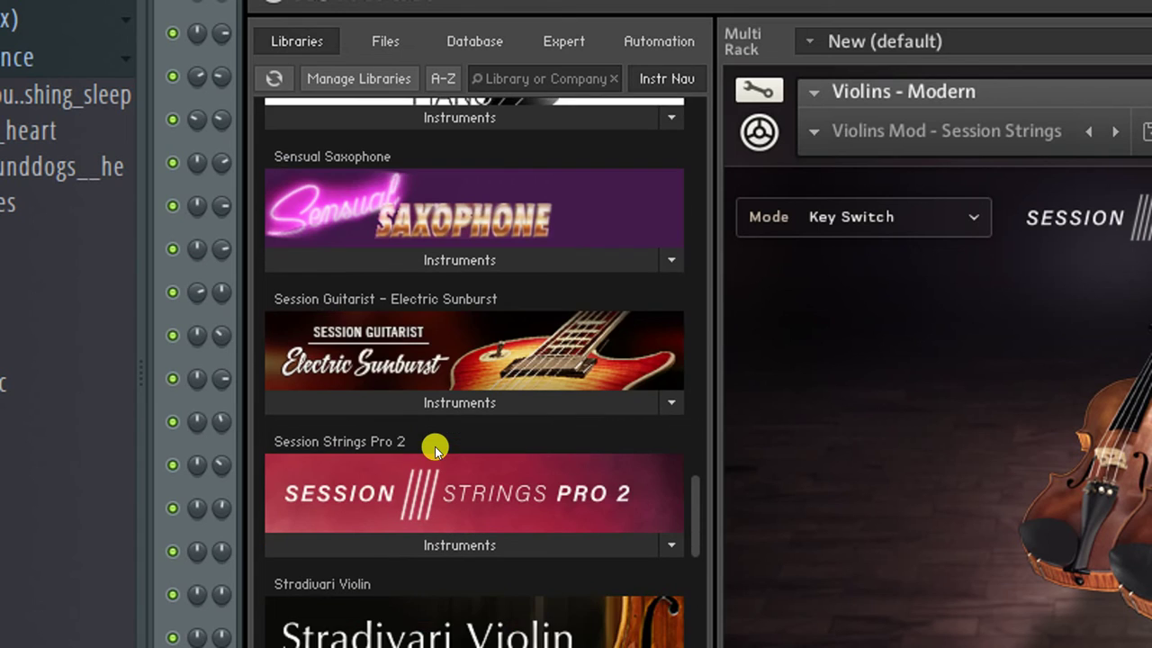
scroll(434, 446, "down", 1)
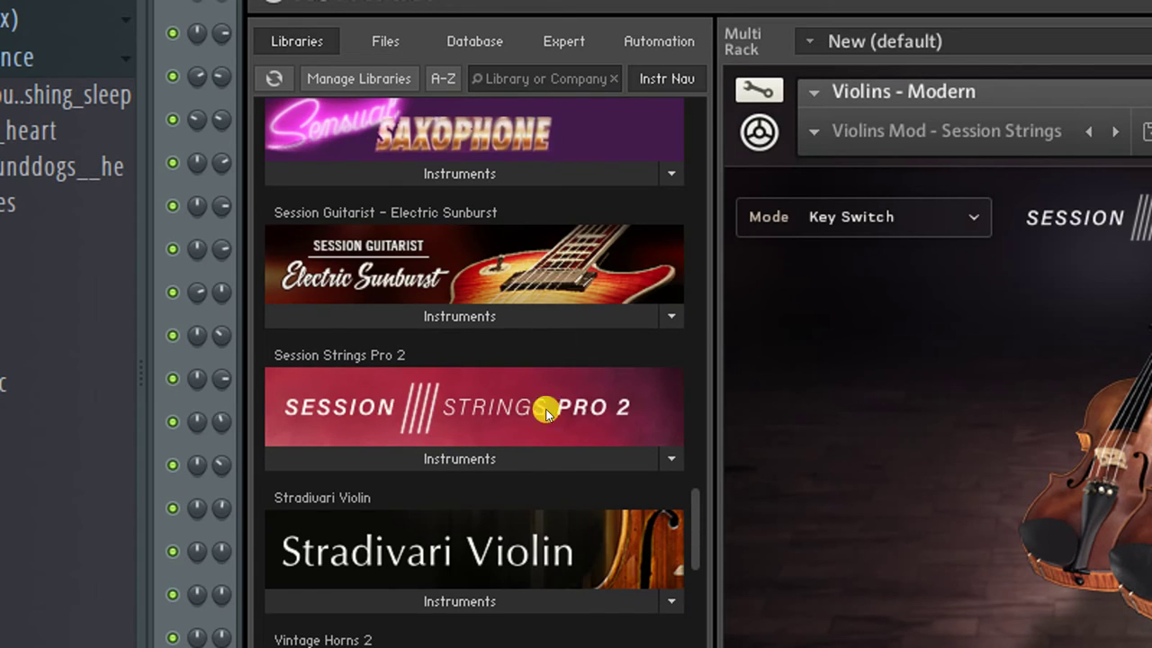
- Review the Session Strings Pro 2 instrument list and the loaded Violins - Modern patch, collapse the list, and close Kontakt
left_click(510, 469)
scroll(509, 464, "down", 1)
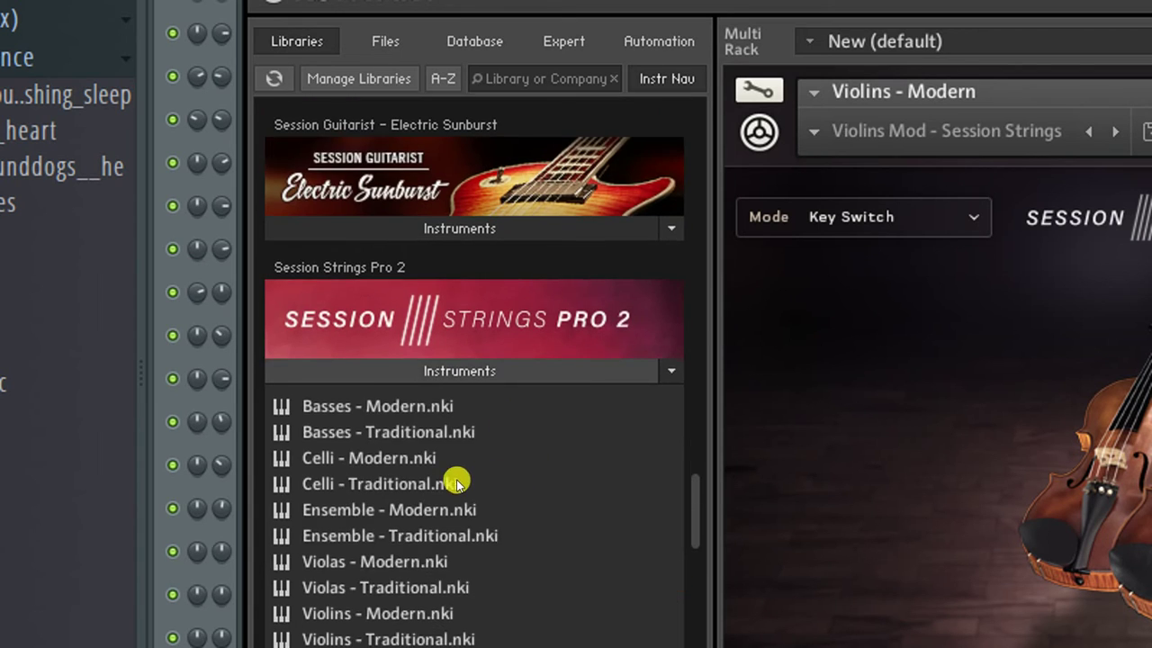
scroll(345, 426, "down", 2)
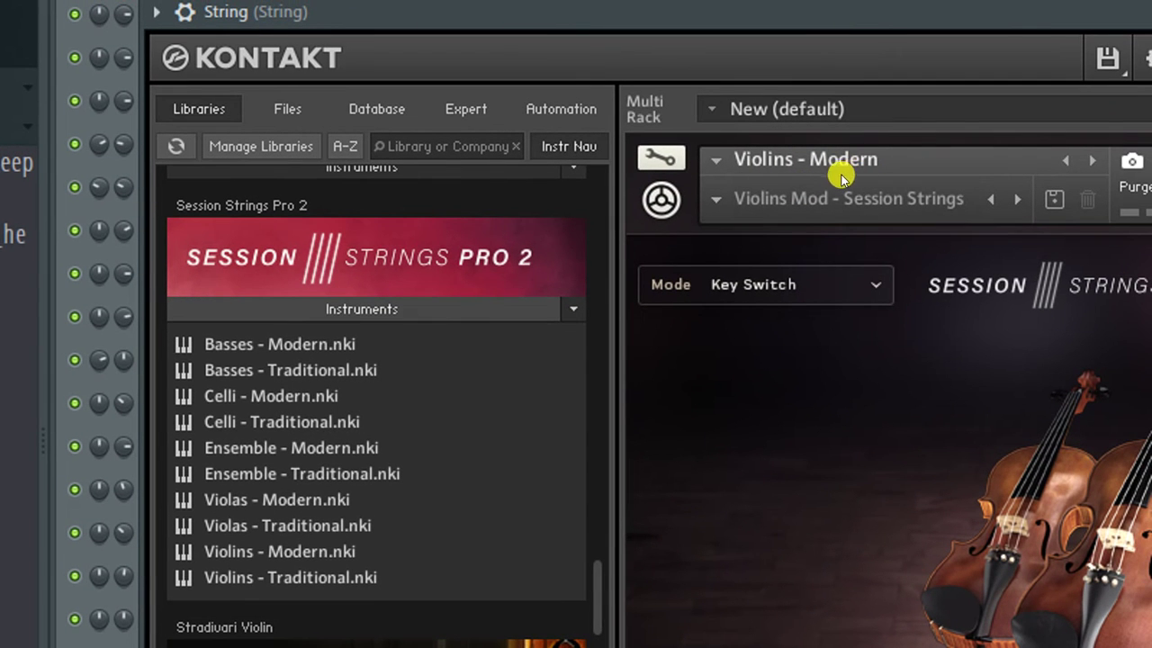
left_click(450, 307)
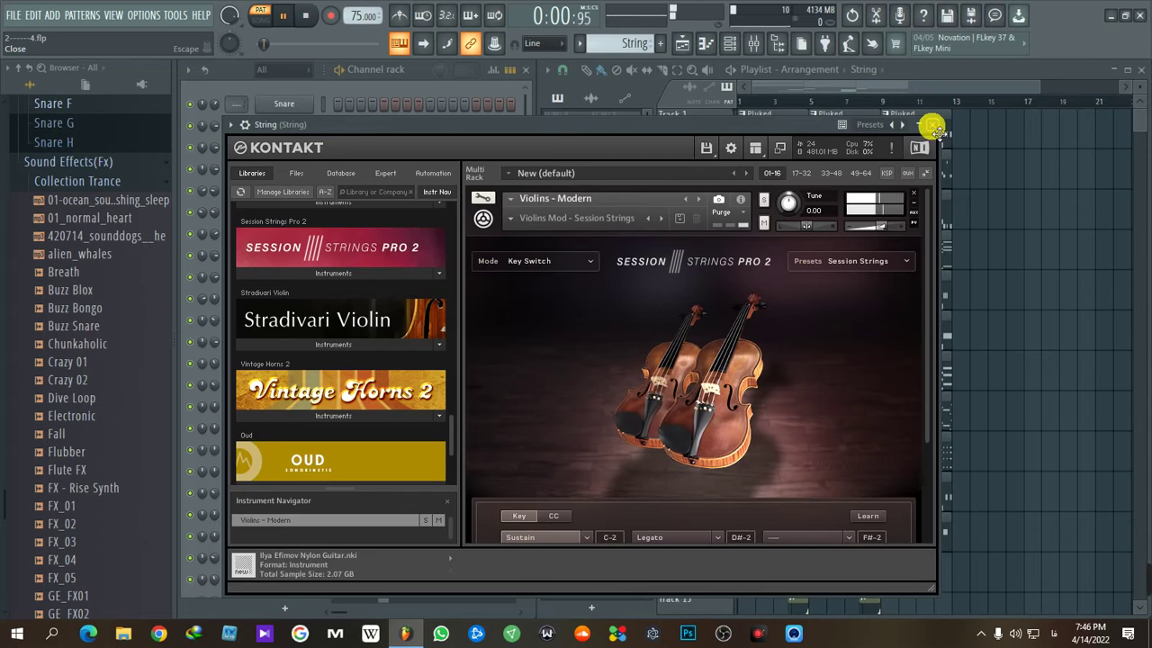
left_click(934, 128)
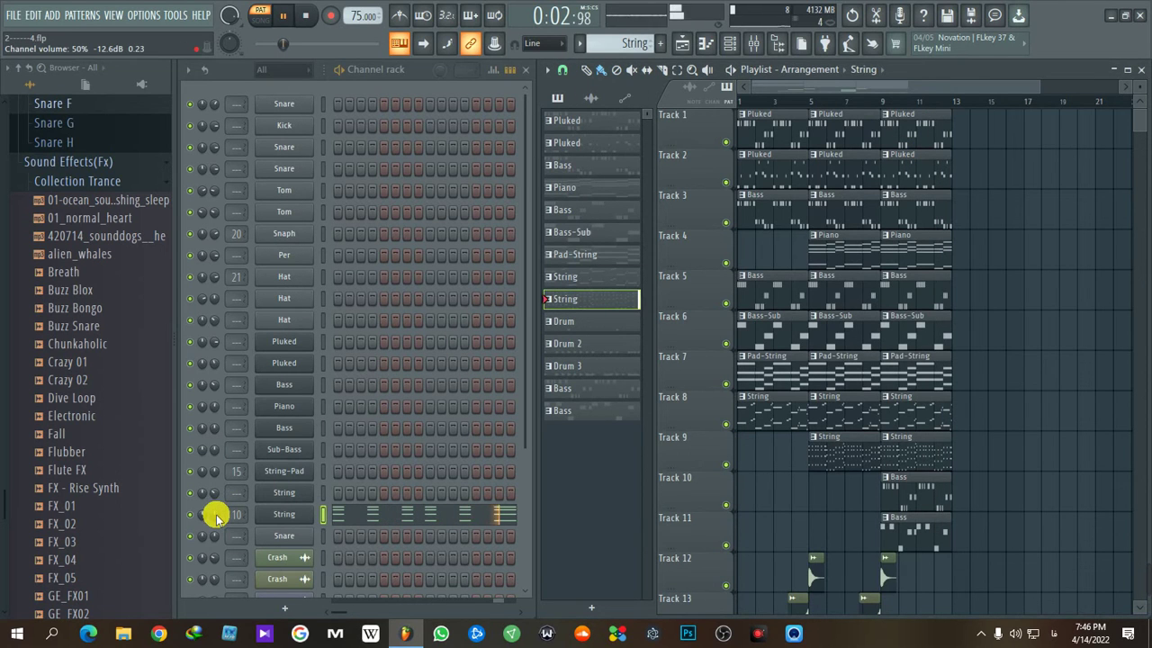
- Try the Track 9 String channel's volume at 66% during playback, view the pattern's notes in the piano roll, and close the roll
left_click_drag(216, 514, 216, 500)
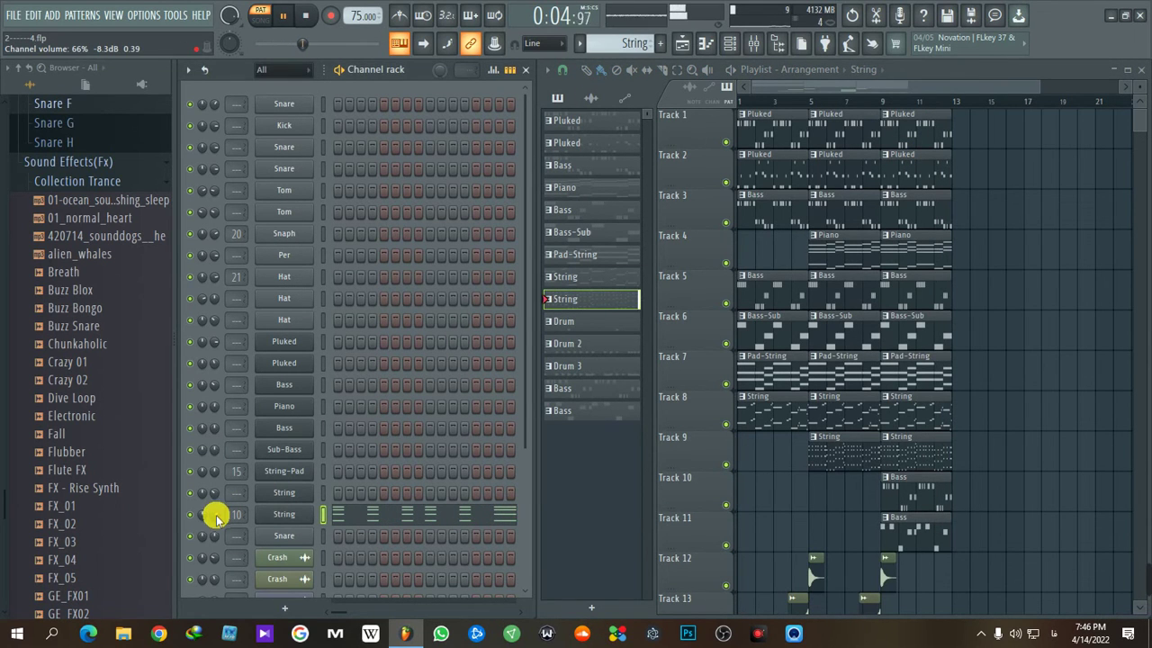
left_click(373, 510)
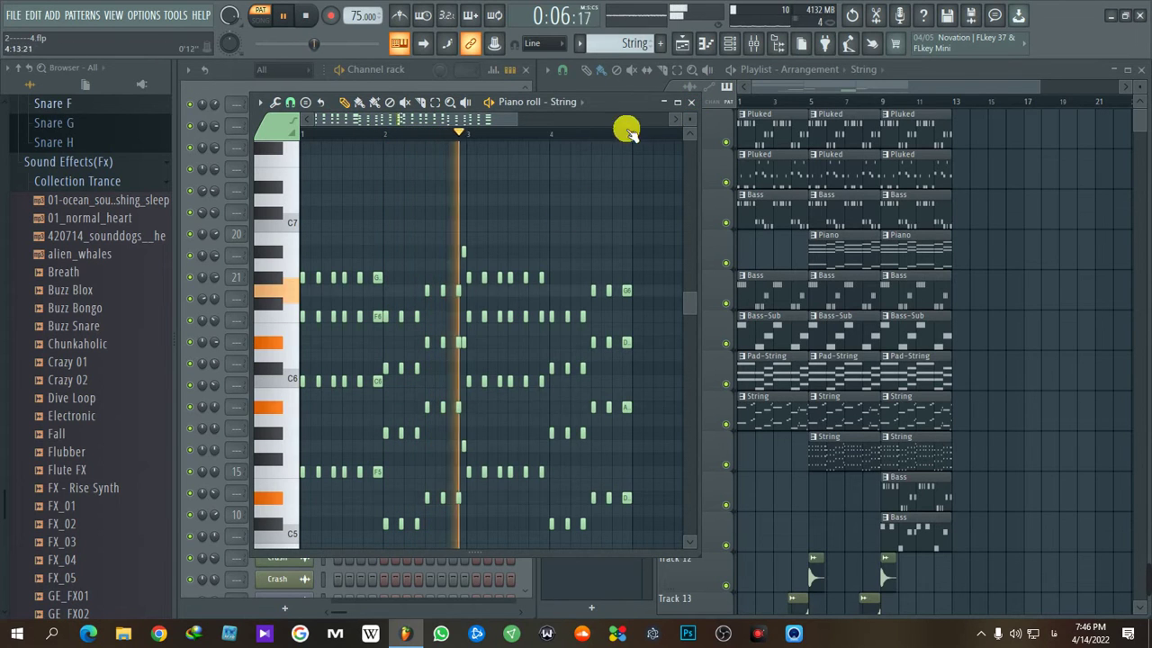
left_click(691, 102)
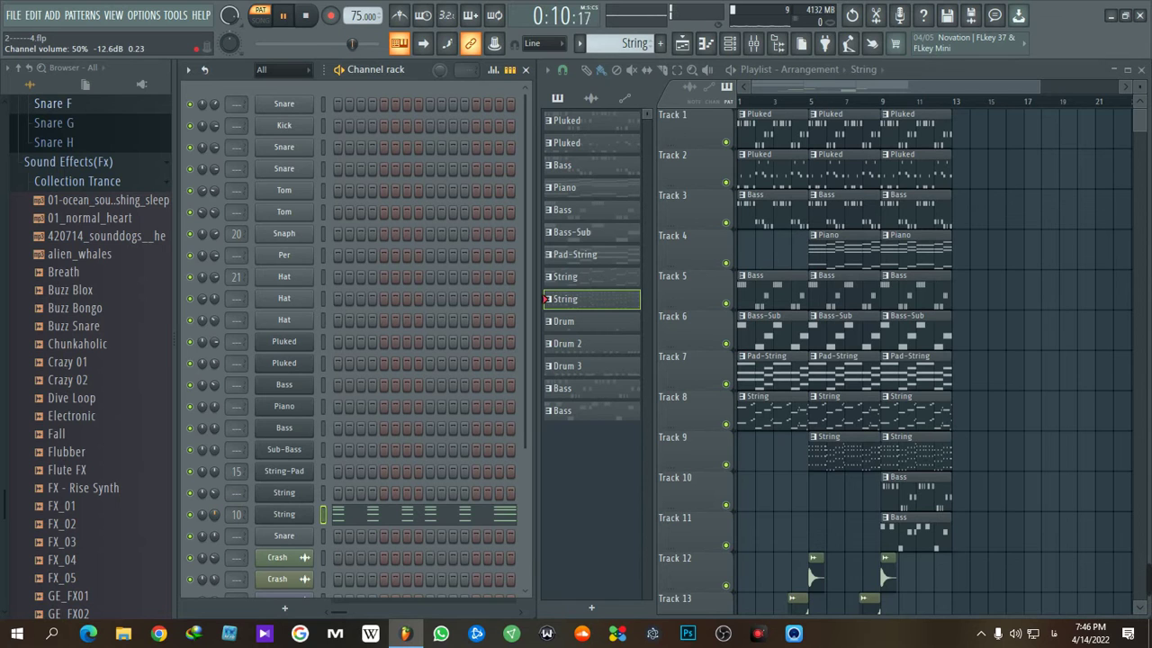
- Select the Track 10 Bass pattern, open its notes in the piano roll, and play it
left_click(918, 500)
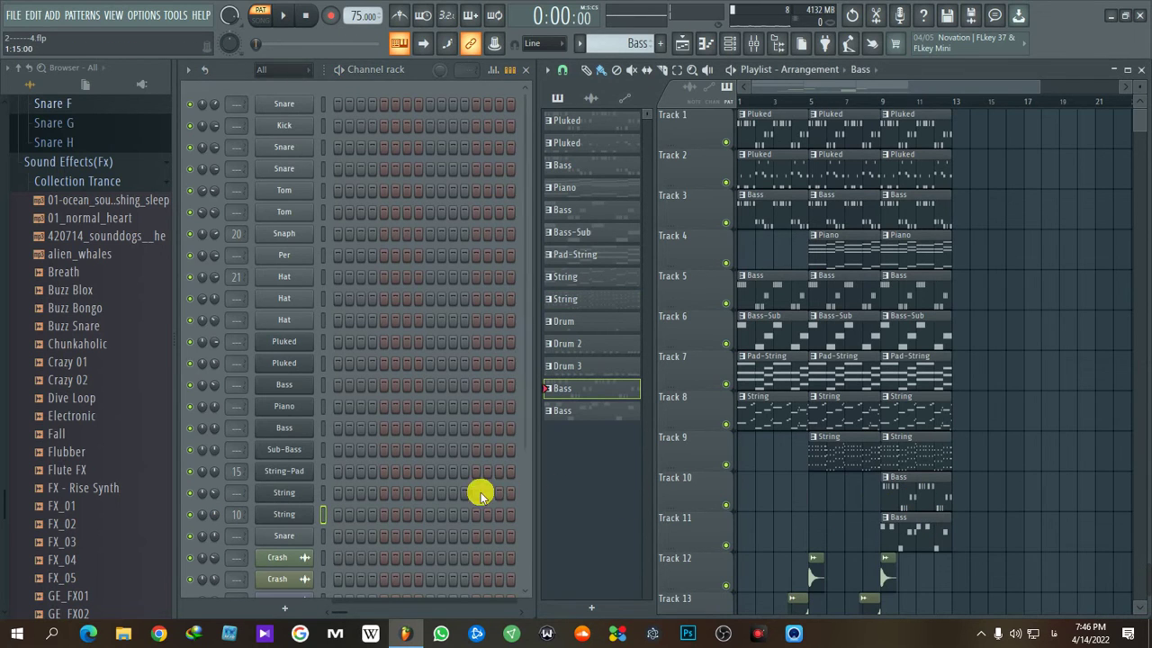
scroll(453, 495, "down", 3)
left_click(340, 544)
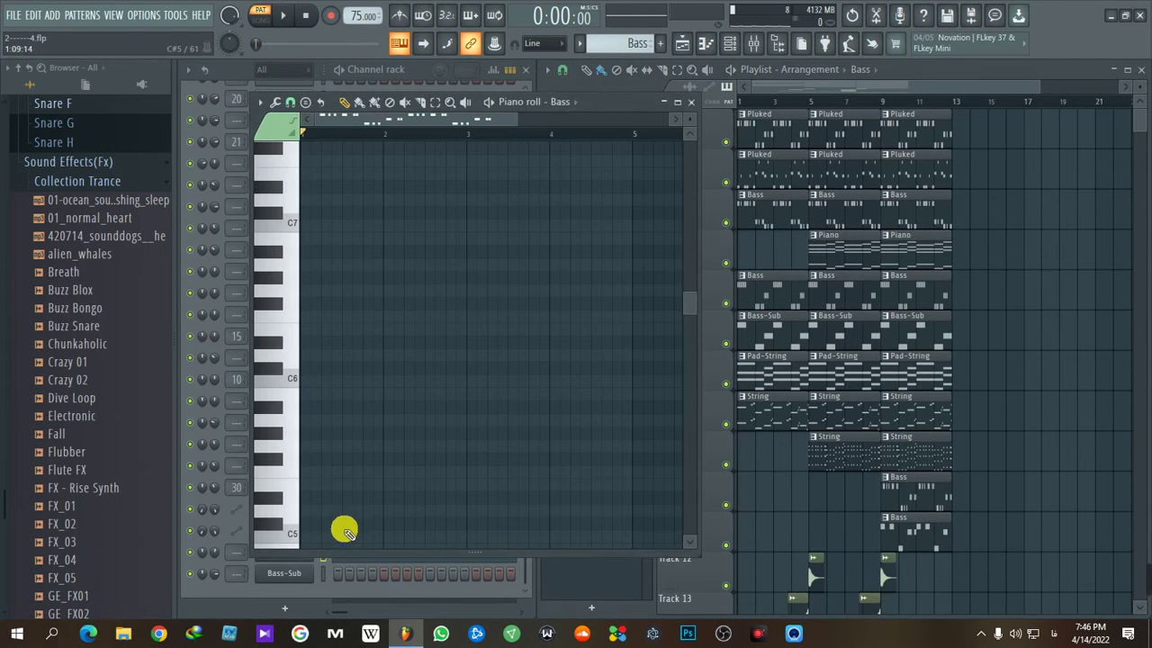
key("space")
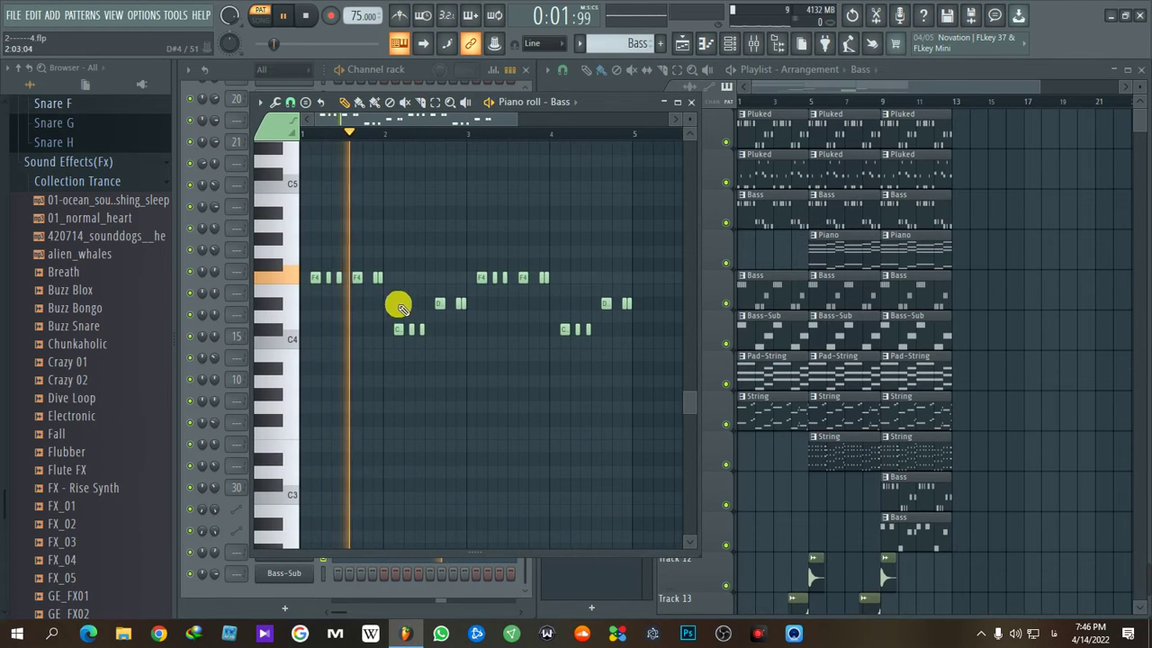
- Show the Bass channel's Avenger preset while the pattern plays, close the instrument and piano roll, and stop playback
left_click(296, 585)
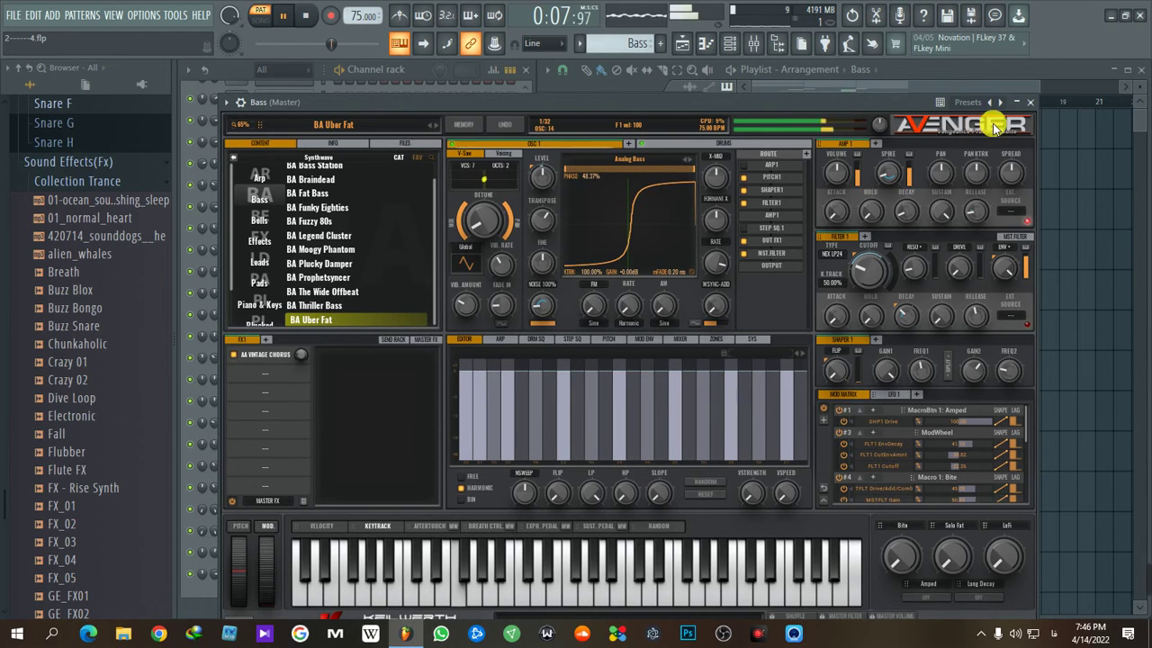
left_click(1033, 103)
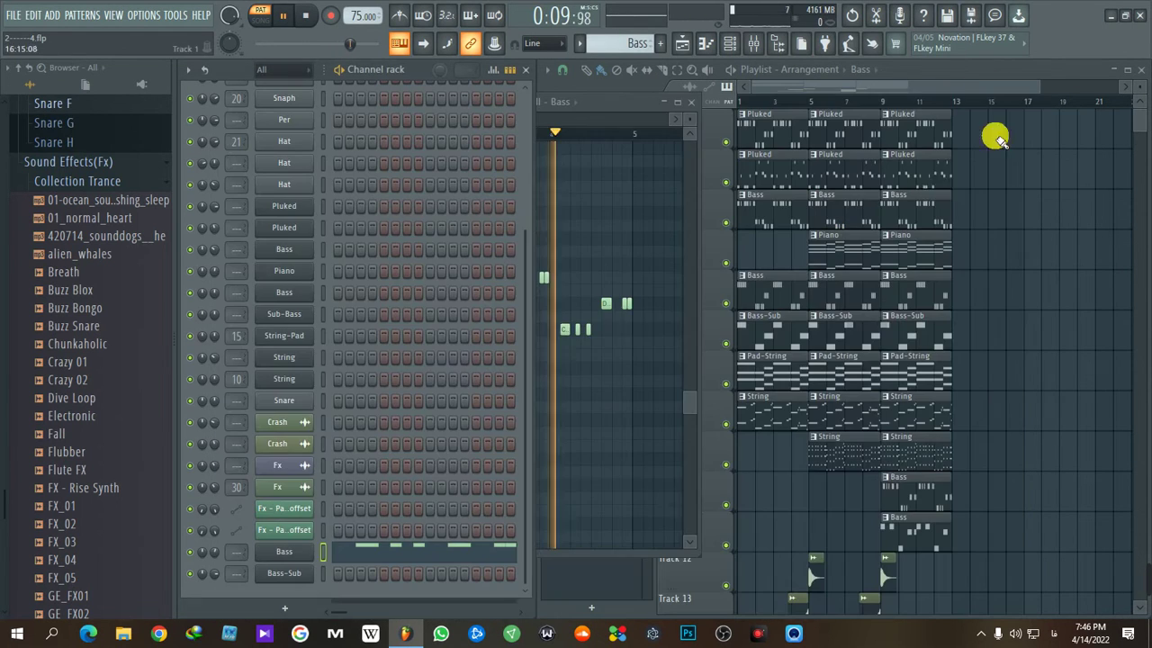
left_click(693, 108)
key("space")
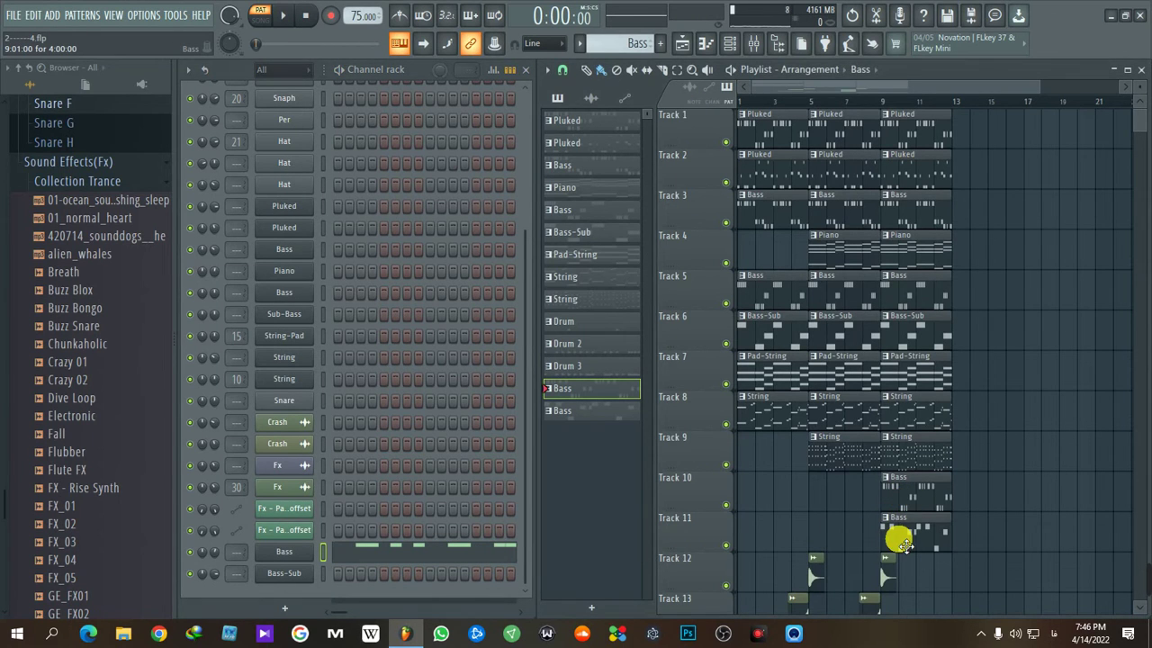
- Select the Track 11 Bass pattern, show the Bass-Sub channel's Nexus 3 preset, play the pattern's notes in the piano roll, and close both windows
left_click(897, 537)
left_click(349, 581)
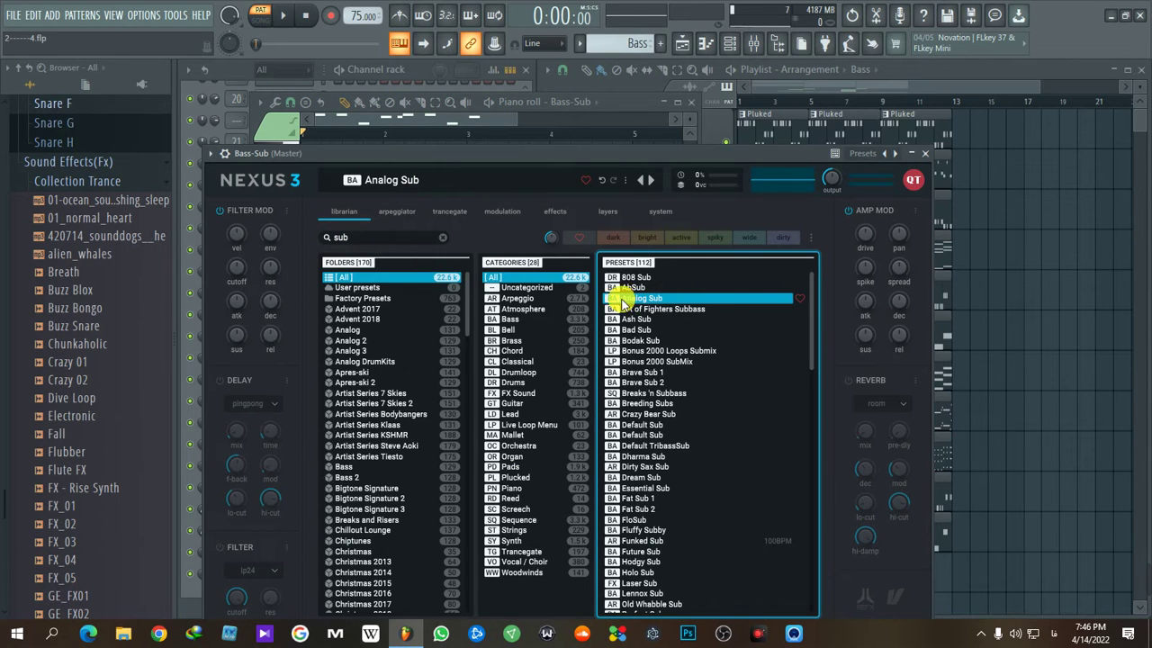
key("space")
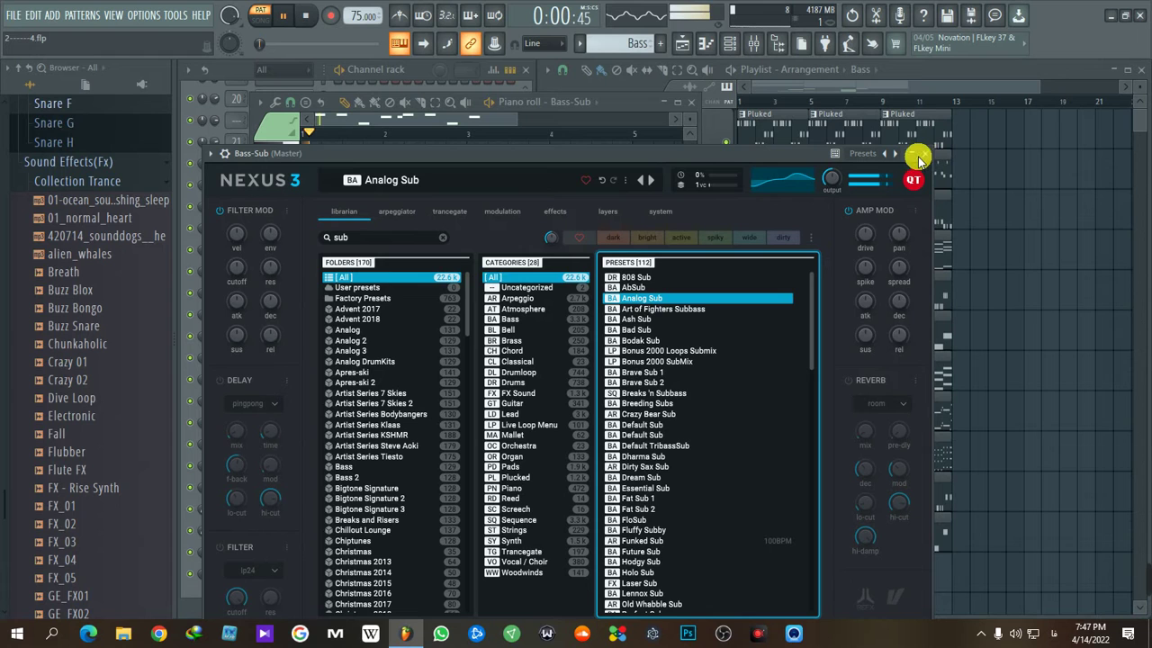
left_click(923, 154)
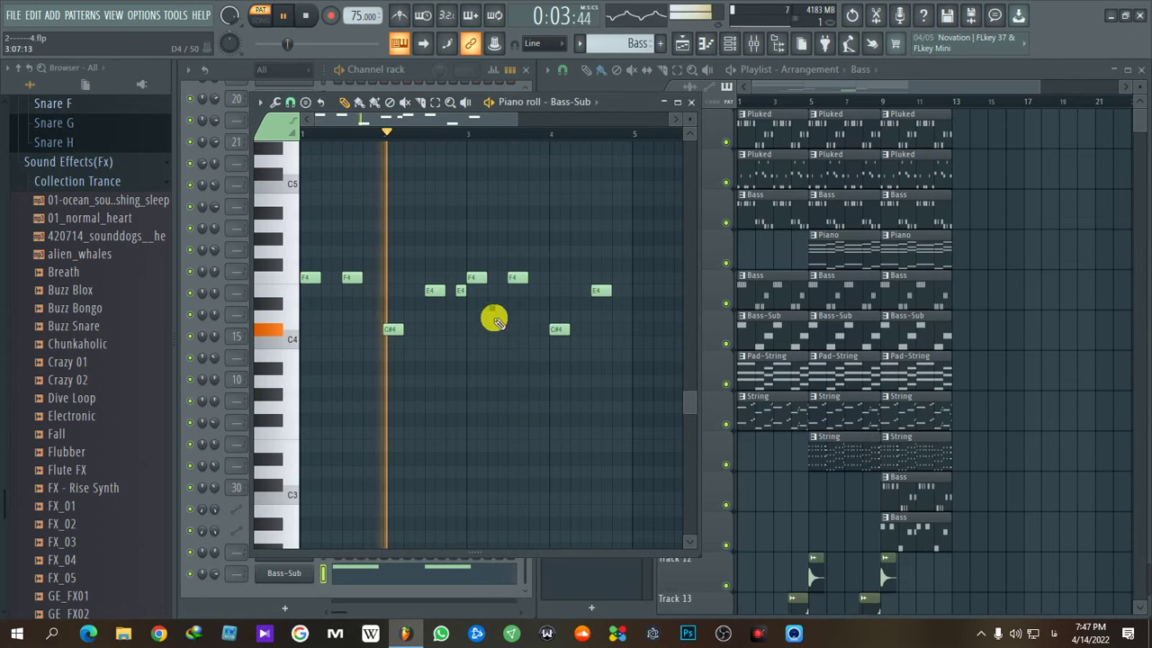
left_click(694, 101)
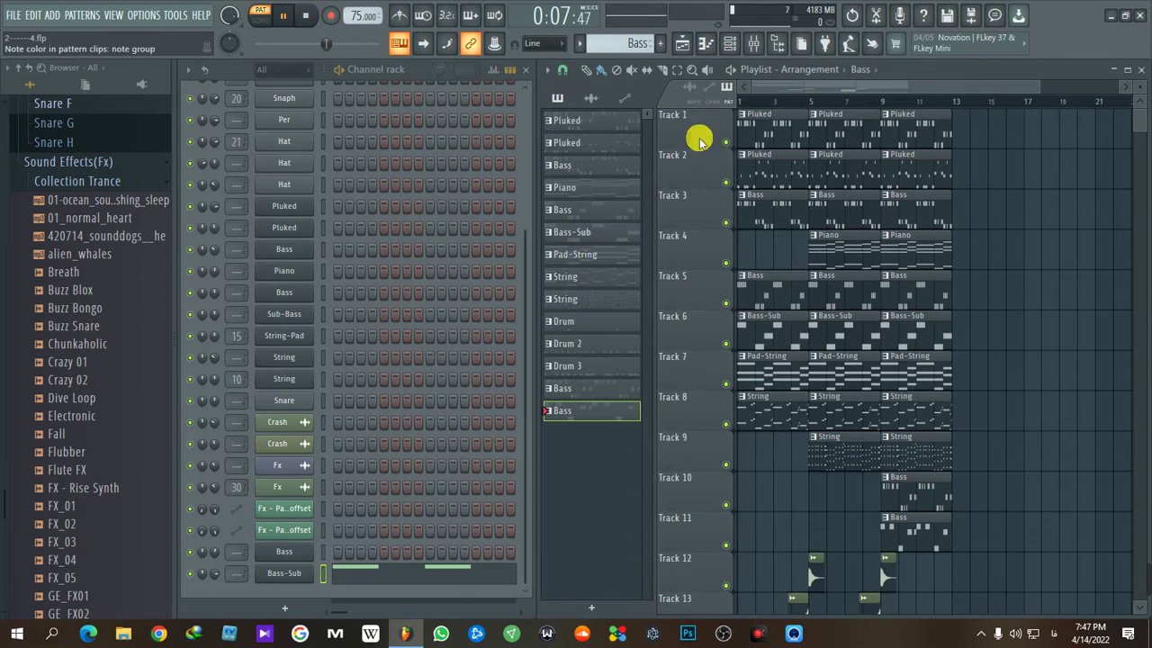
- Pick the Track 12 Crash clip, examine the sample settings of both Crash audio clips, and close each window
scroll(990, 495, "down", 6)
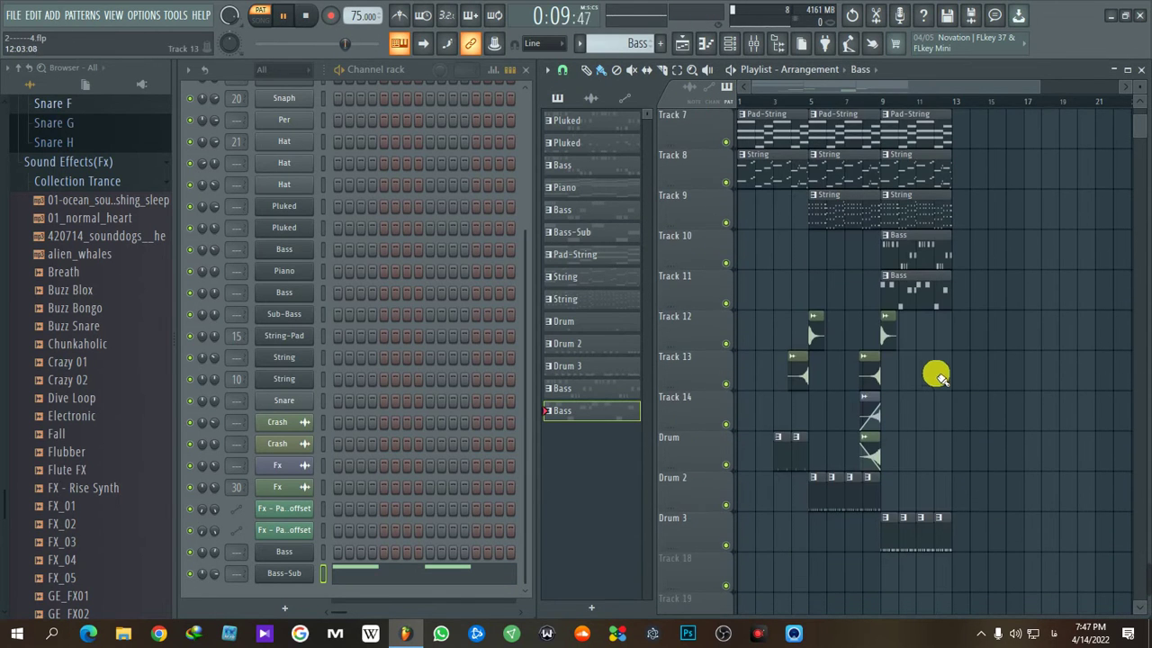
left_click(815, 331)
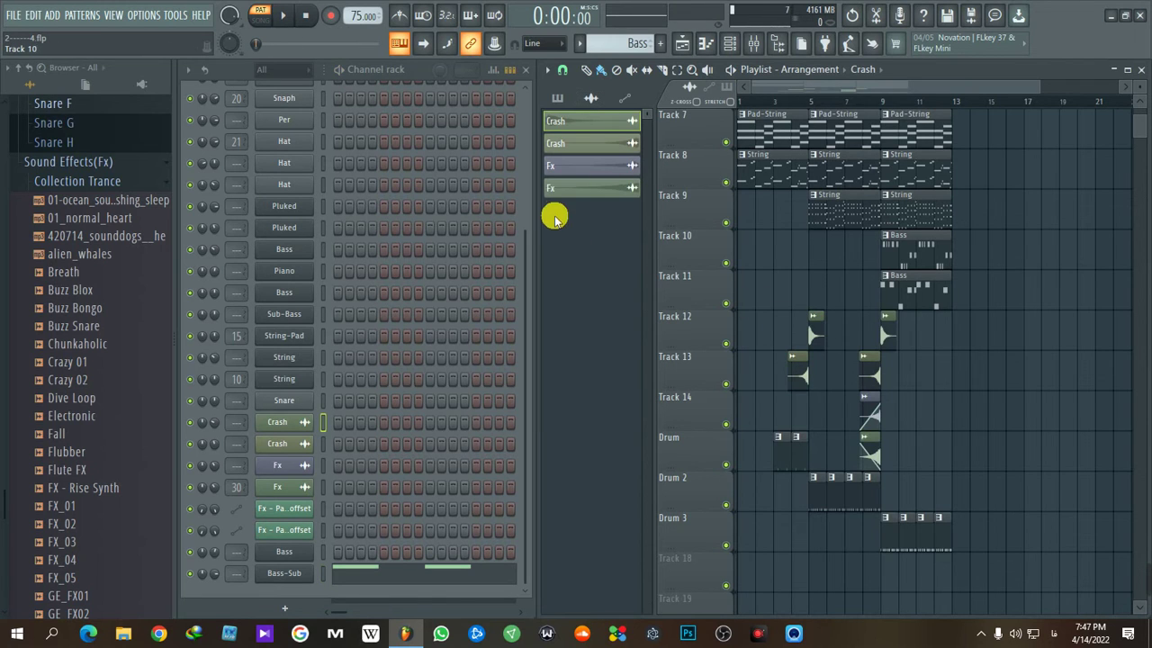
left_click(582, 122)
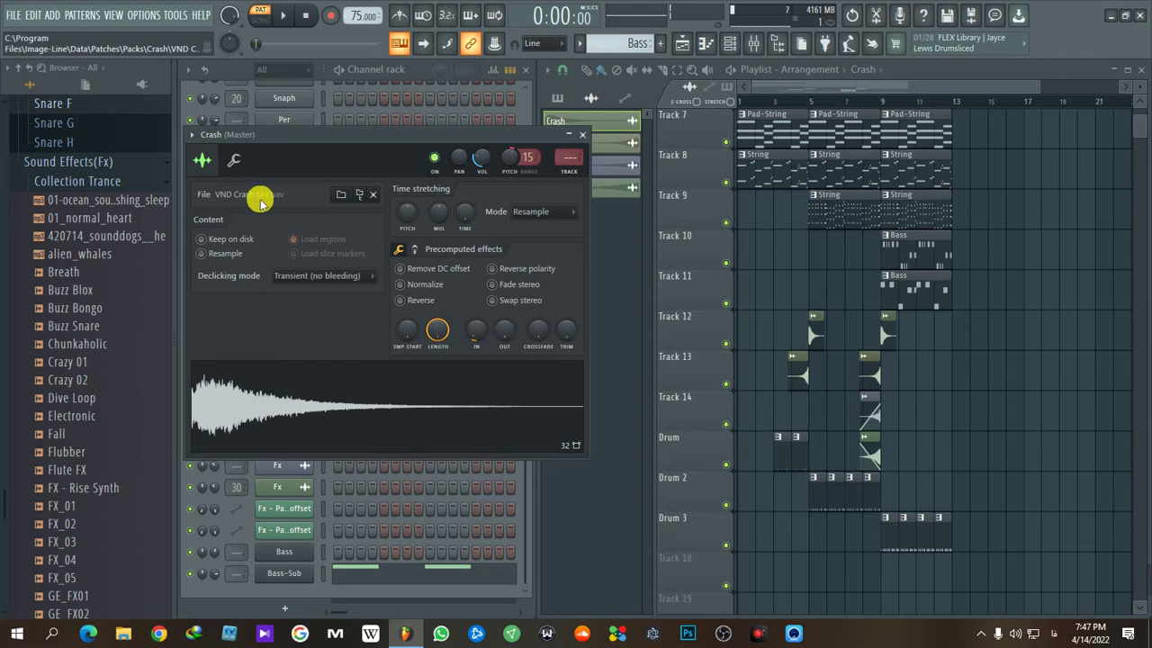
left_click(577, 136)
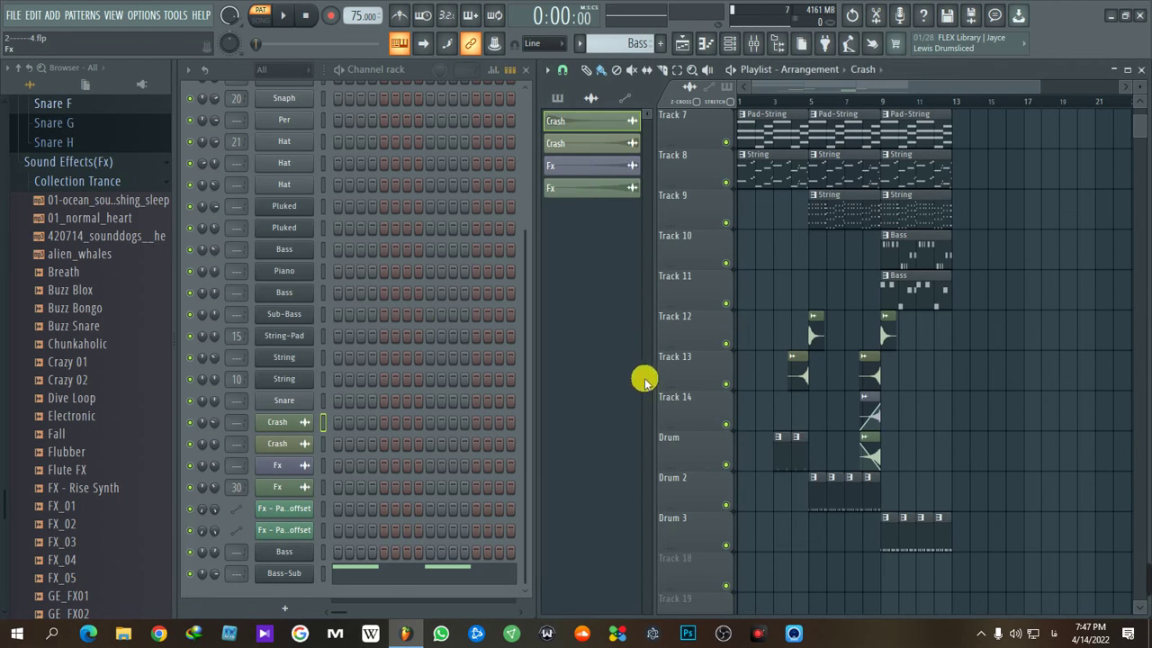
left_click(579, 144)
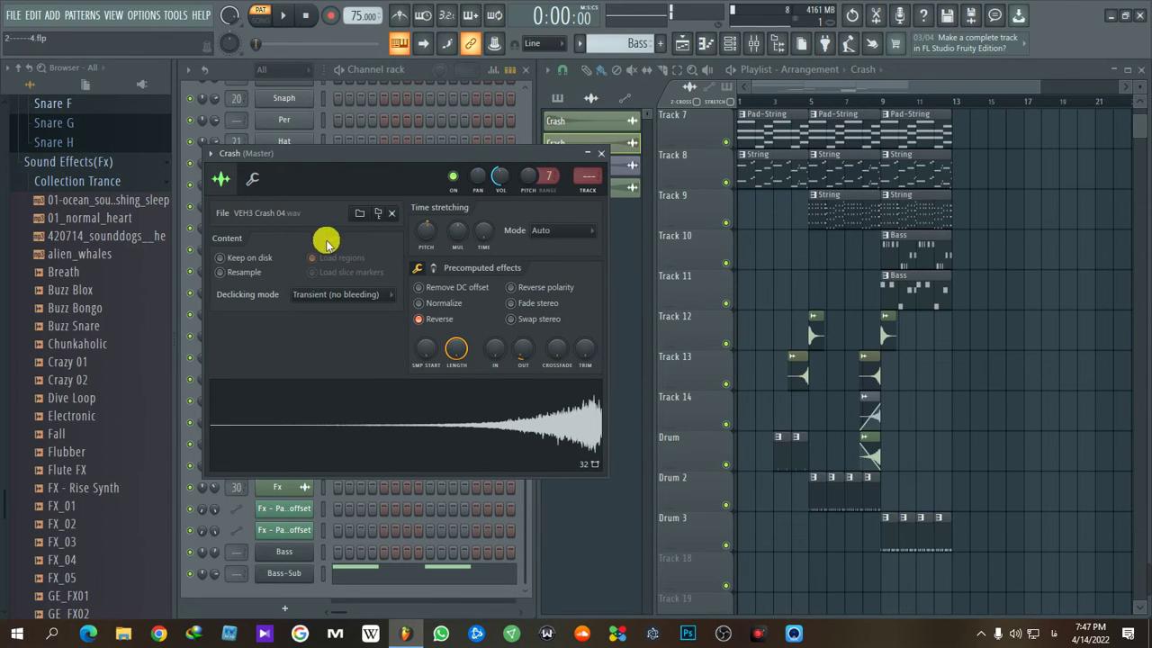
left_click(600, 154)
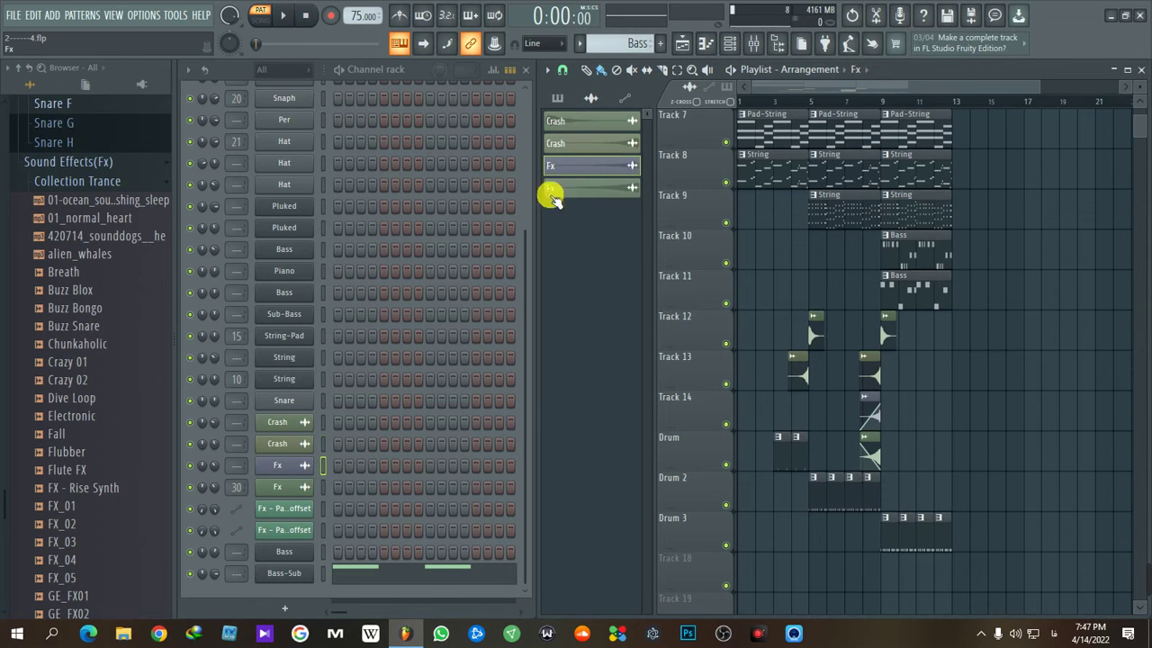
- Examine the sample settings of both Fx audio clips in the clip list and close each window
left_click(565, 170)
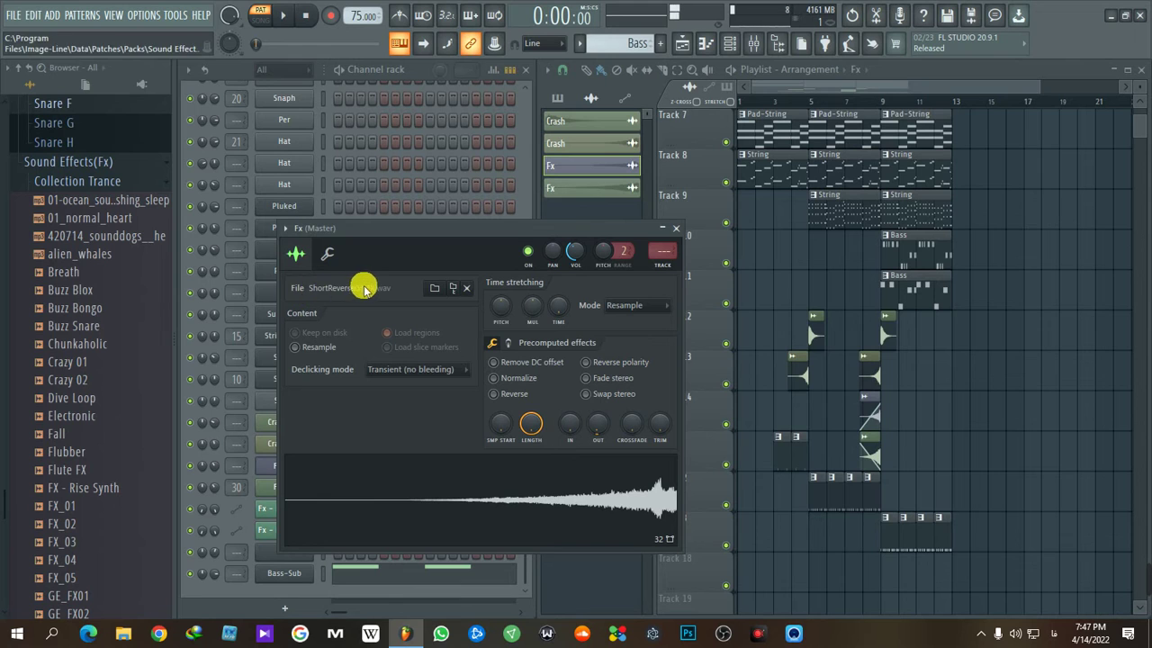
left_click(675, 228)
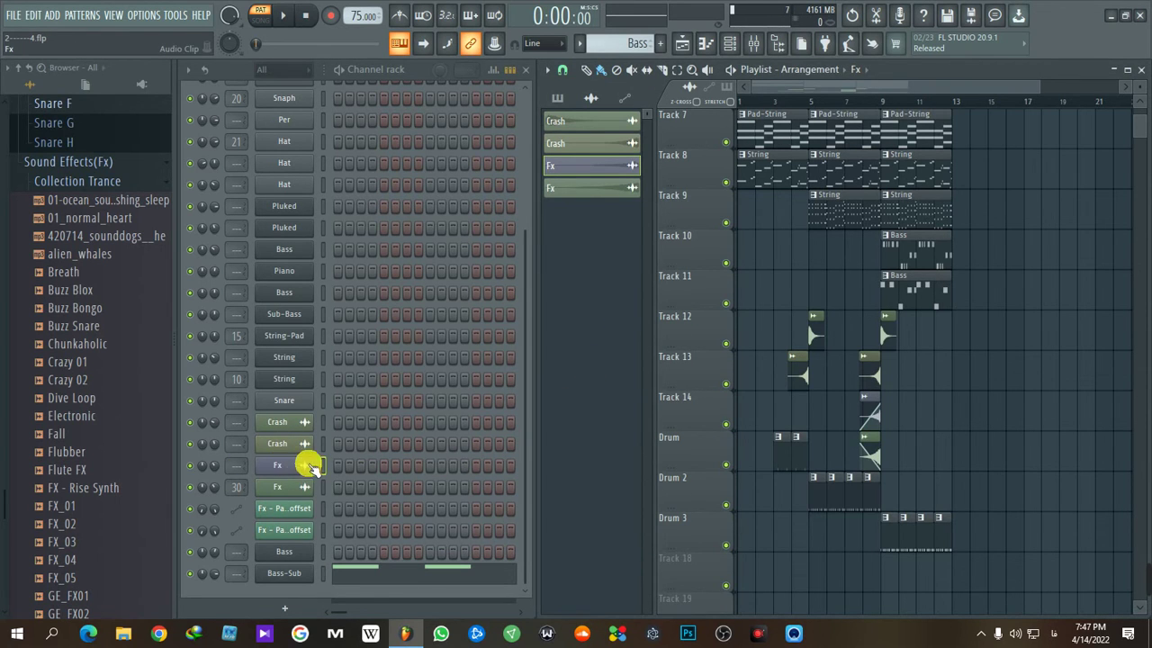
left_click(567, 193)
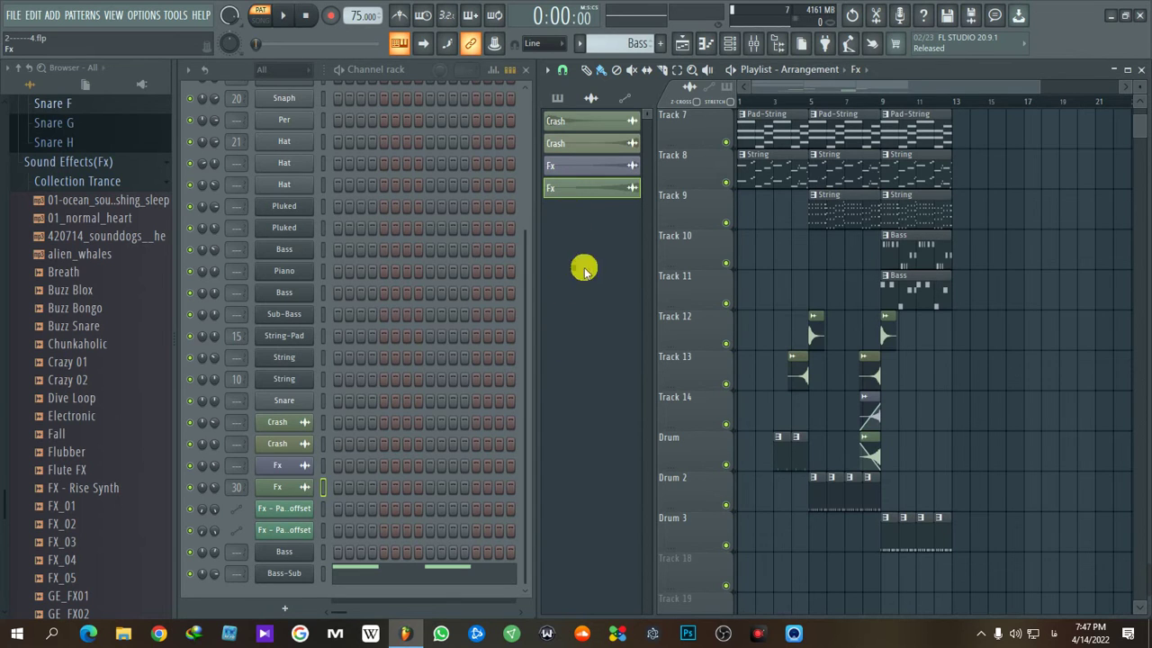
left_click(600, 200)
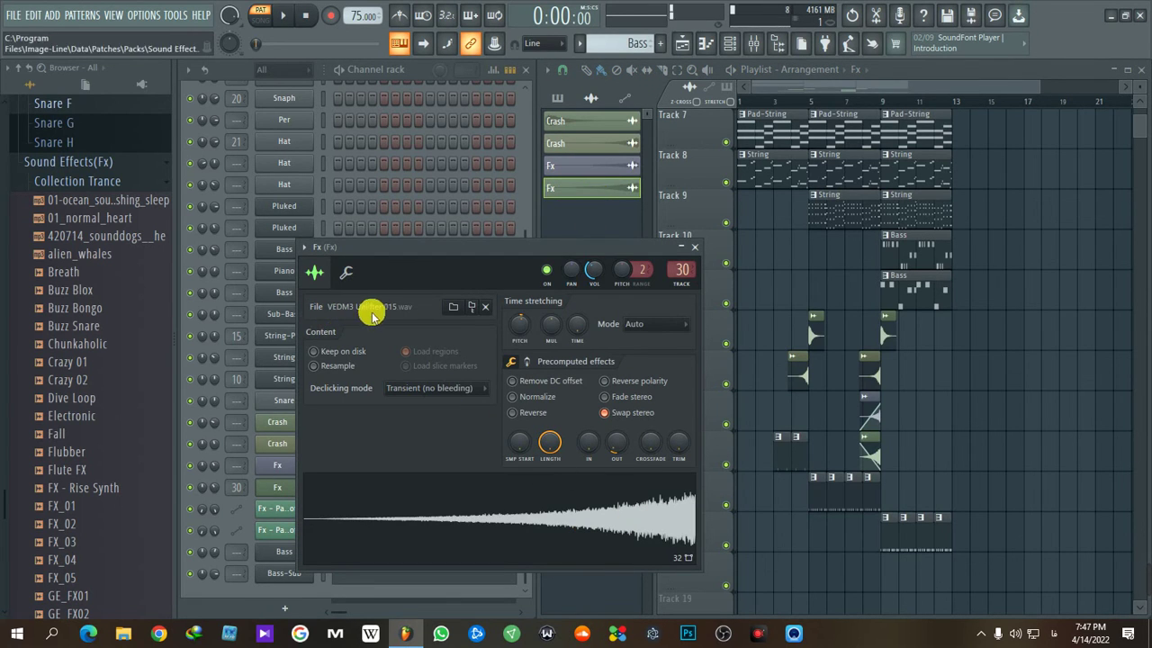
left_click(693, 251)
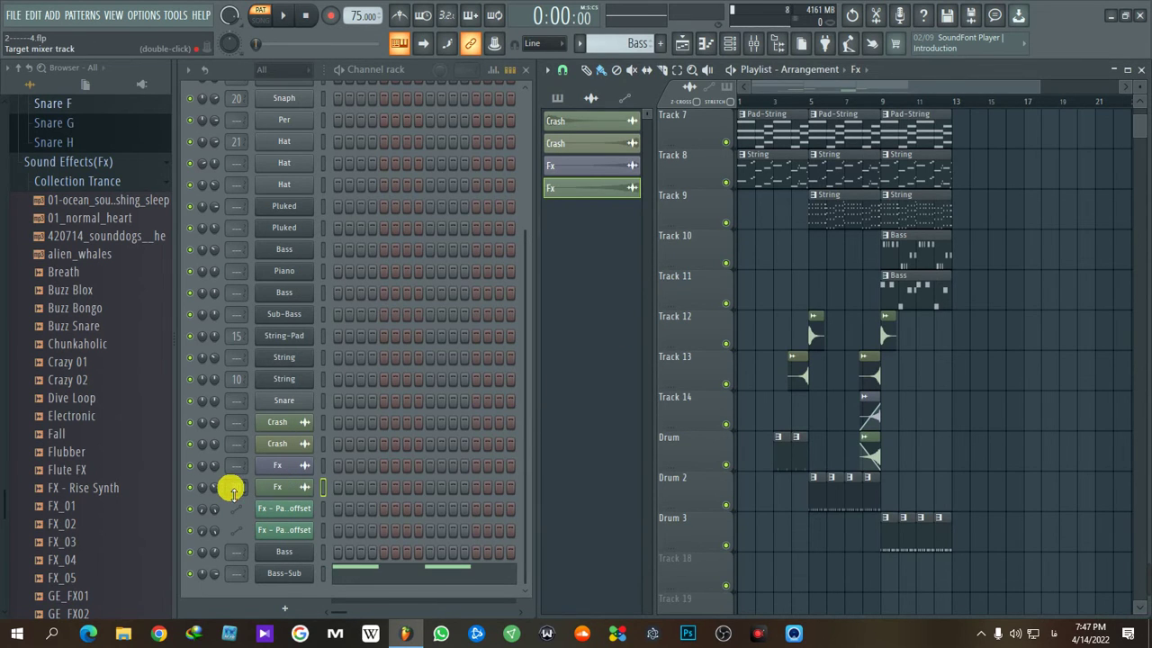
- Open the mixer on the Fx track, insert 30, examine its Kickstart effect, and close the effect window
left_click_drag(231, 489, 427, 300)
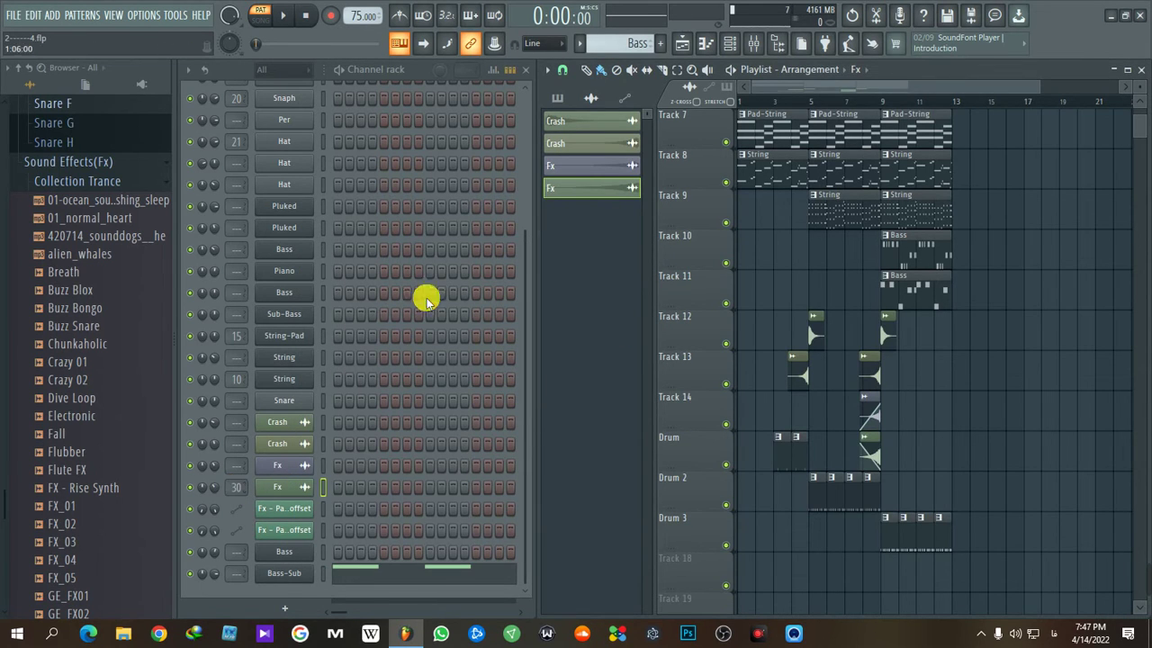
left_click(752, 42)
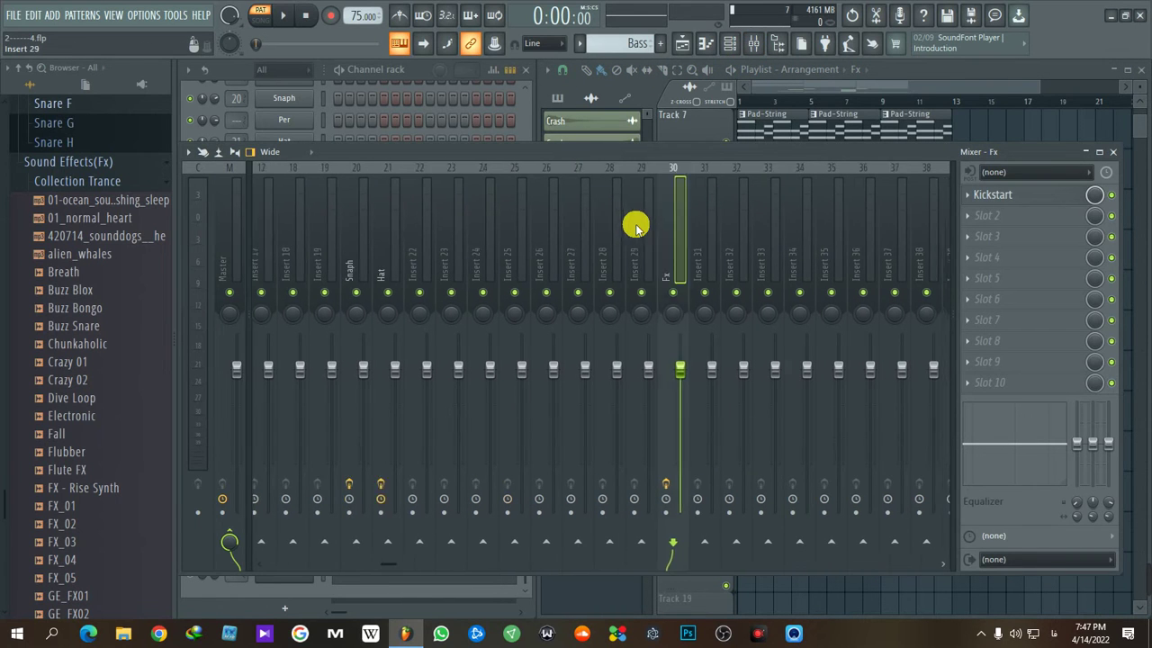
left_click(998, 196)
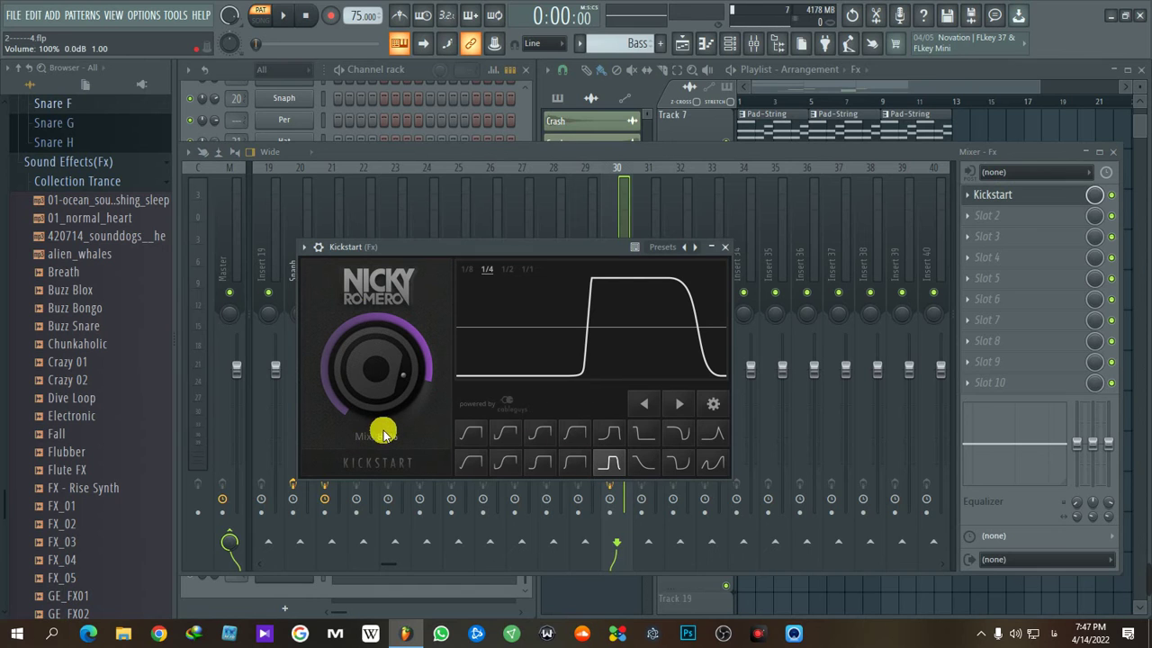
left_click(726, 248)
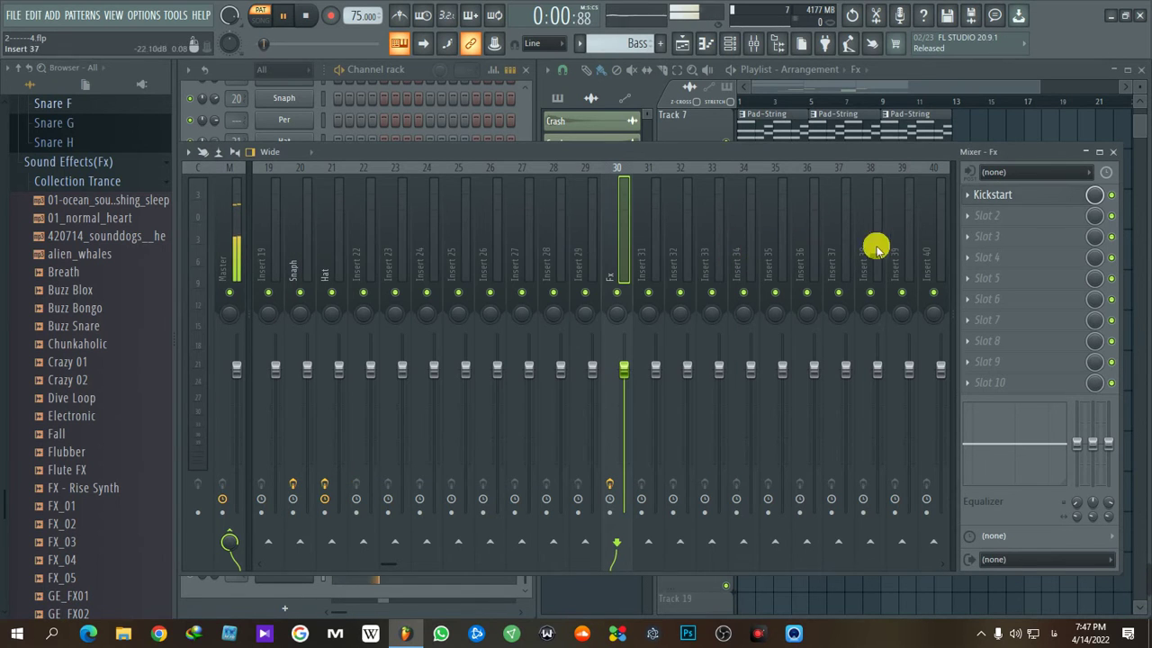
- Select the Hat mixer track, show its Gross Beat effect settings, and close the effect window
scroll(473, 243, "up", 3)
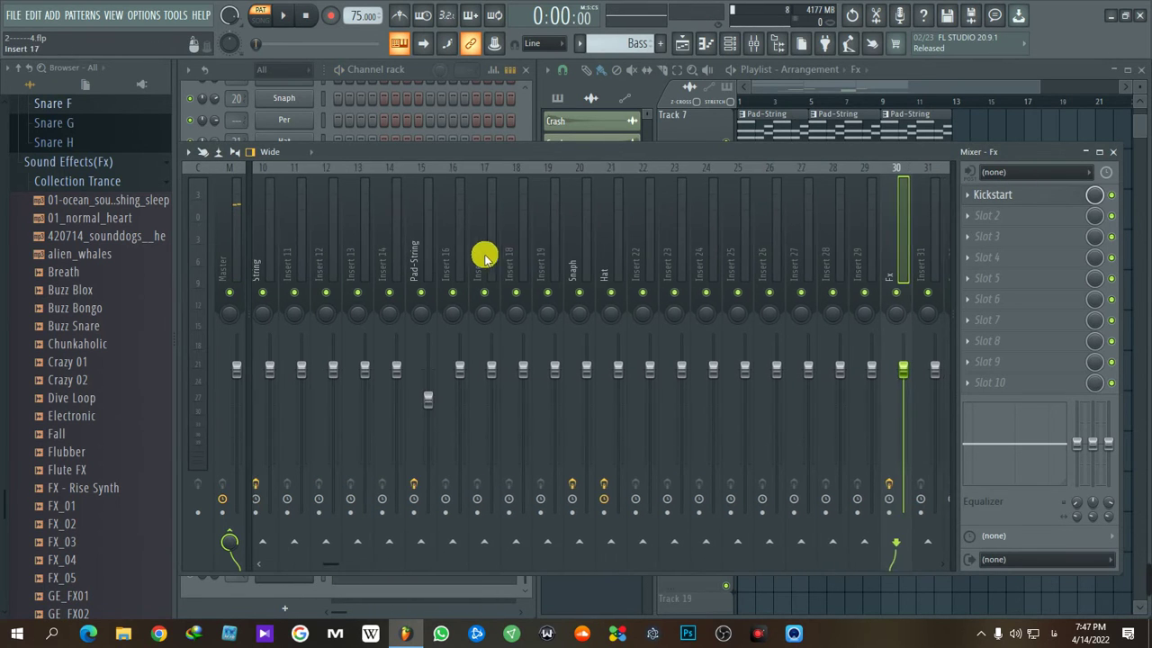
left_click(616, 265)
left_click(998, 194)
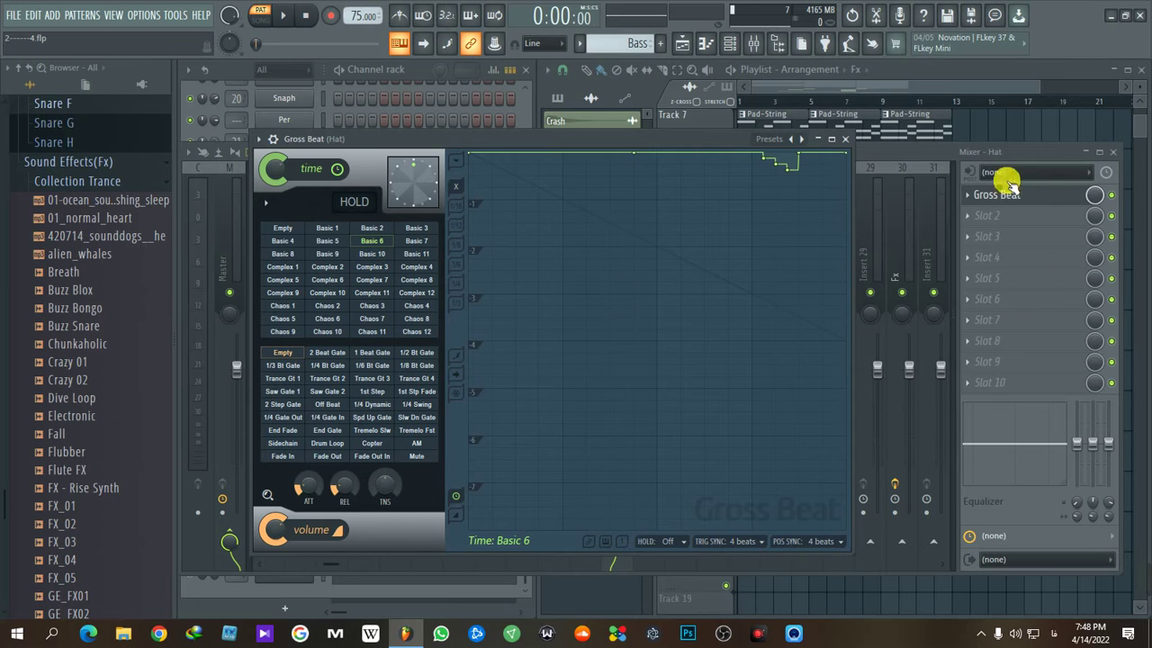
left_click(843, 141)
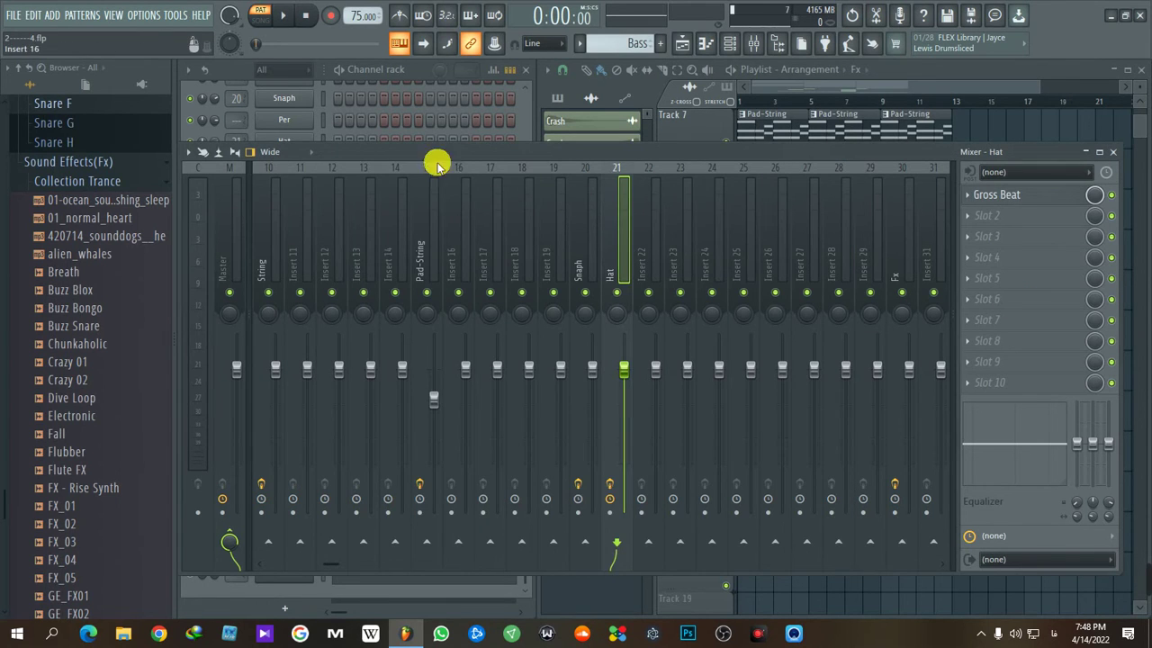
- Select the Snaph mixer track and examine its Fruity Reeverb settings
left_click(515, 254)
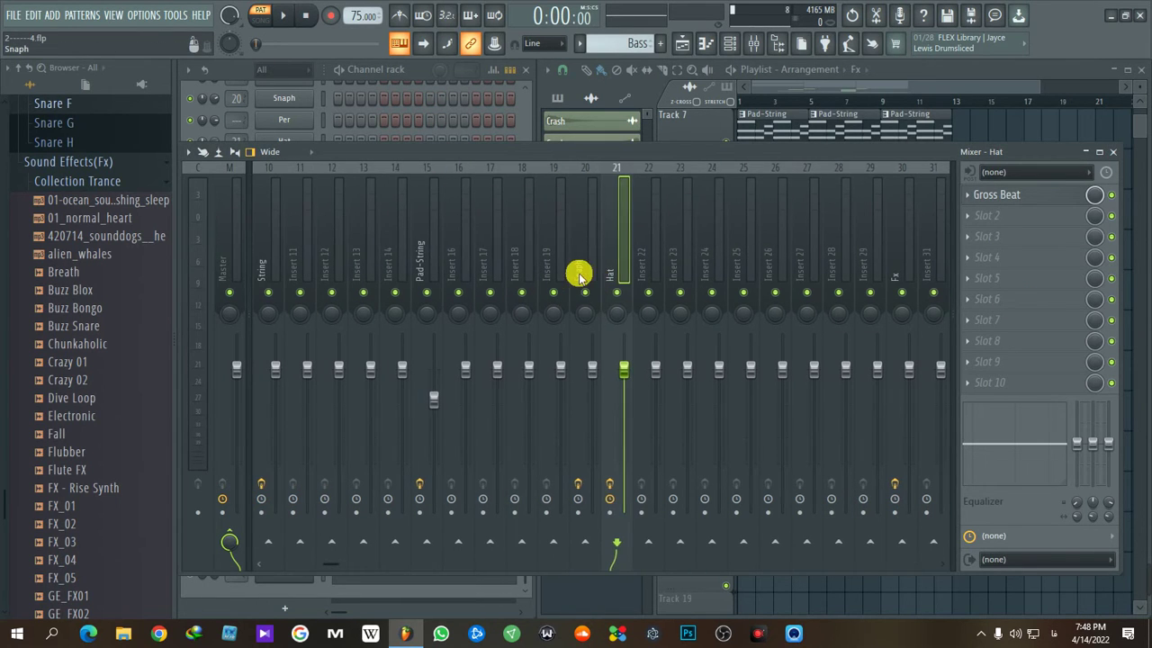
left_click(581, 272)
left_click(1039, 197)
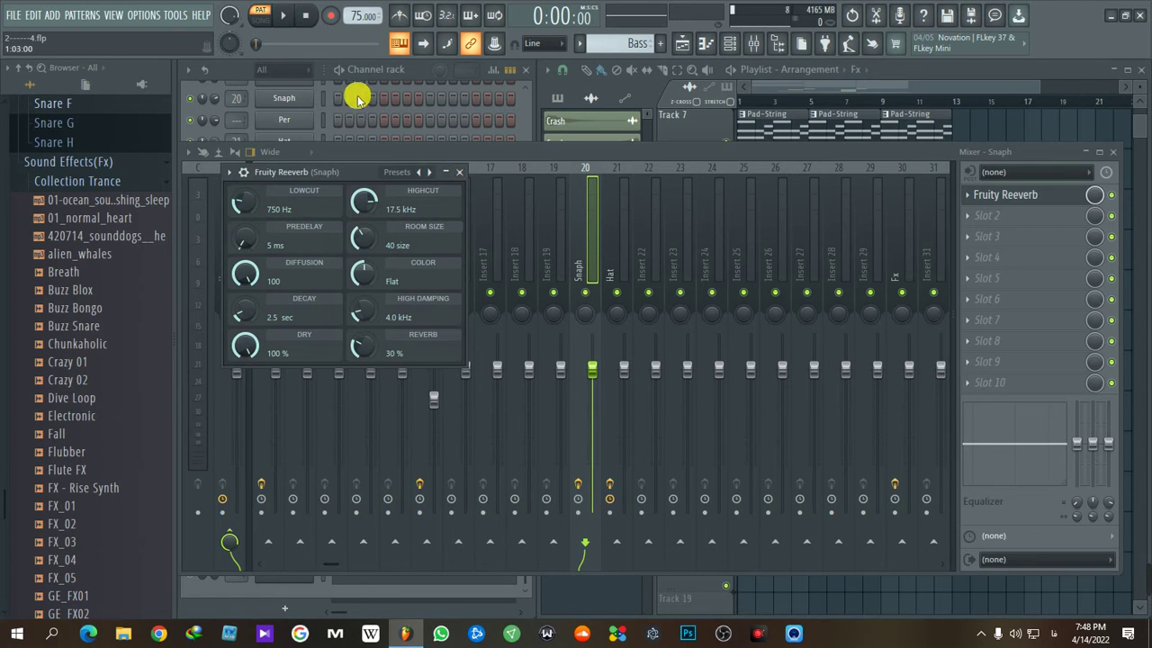
- Show the Snaph channel's sample settings from the channel rack and close its window
left_click(414, 74)
scroll(419, 340, "up", 3)
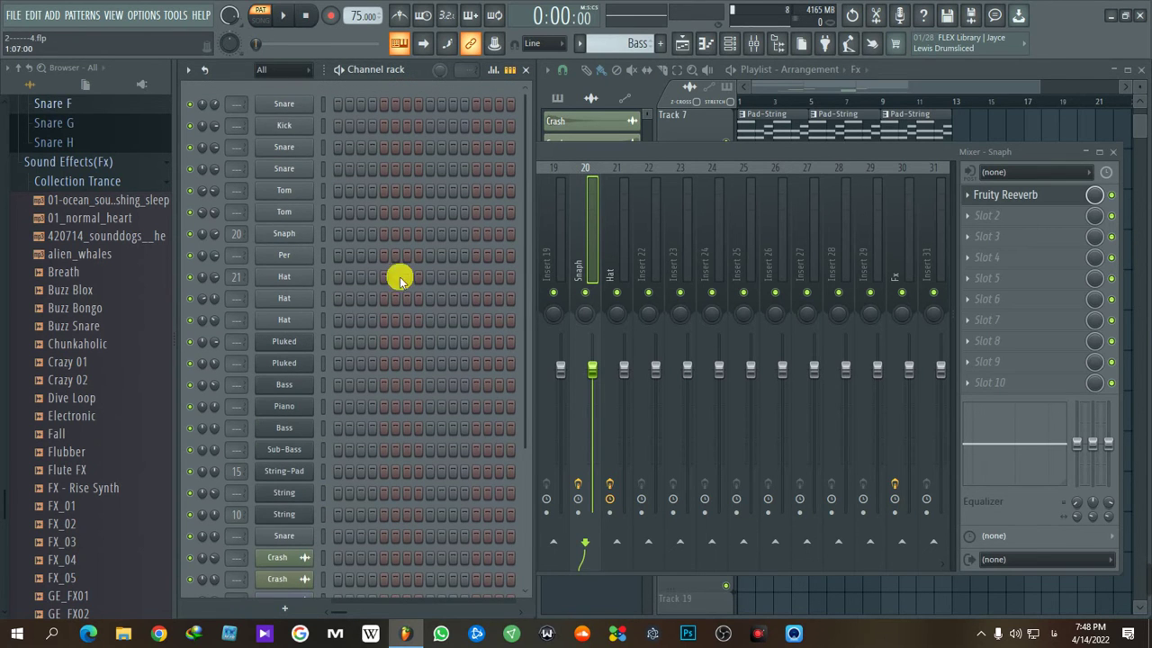
left_click(285, 234)
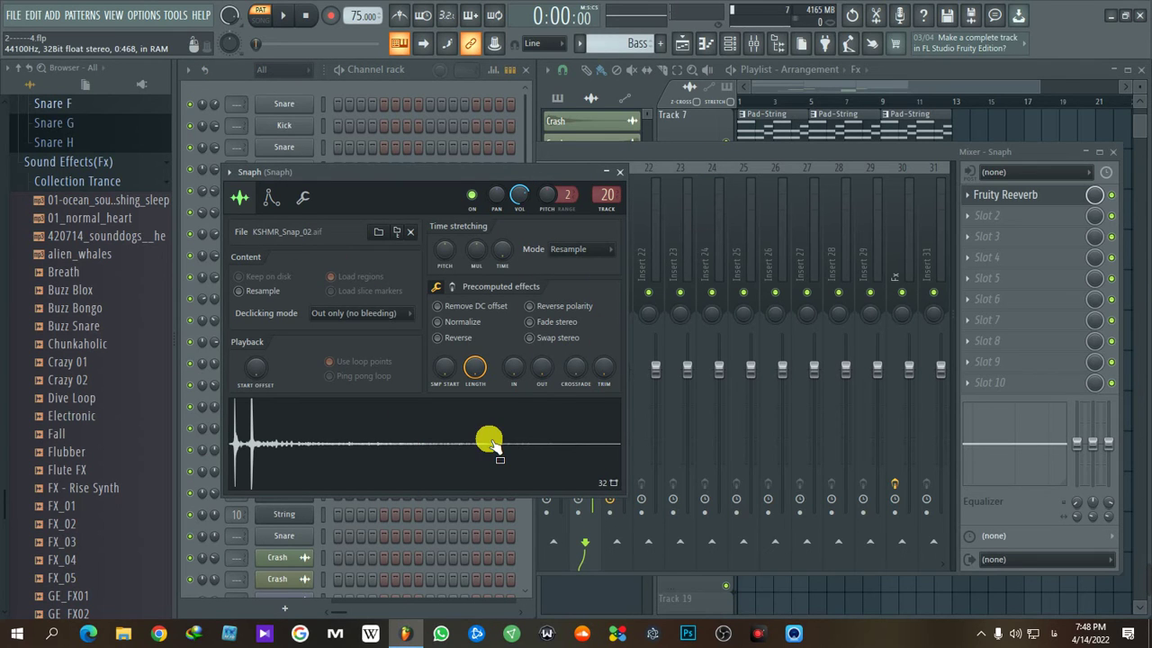
left_click(619, 171)
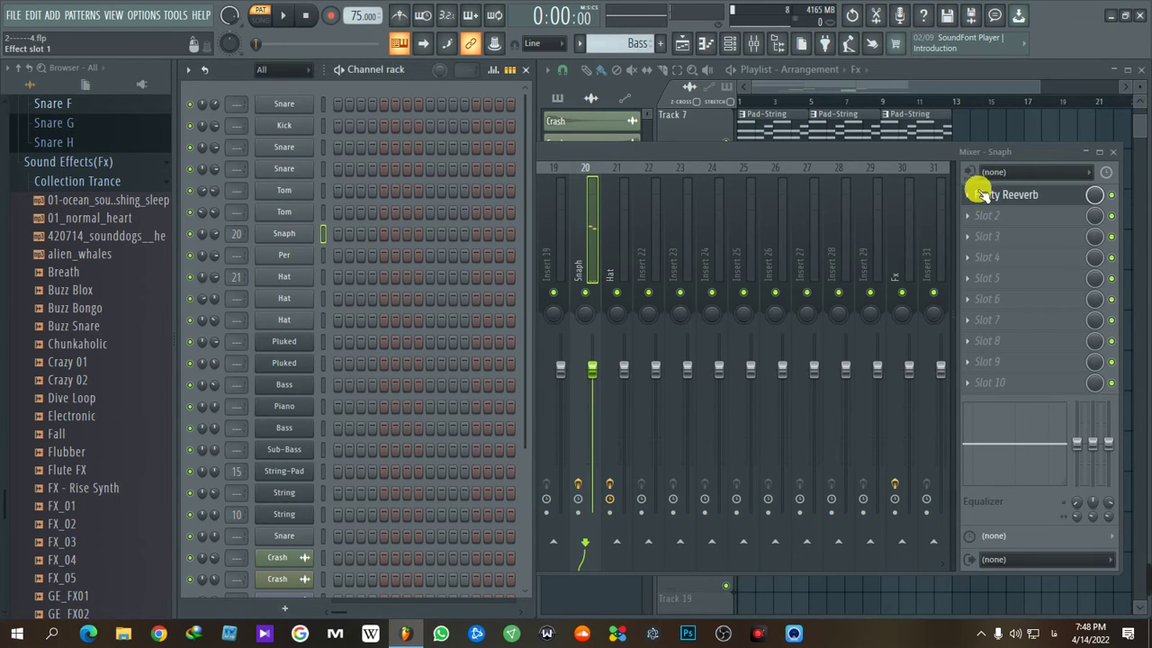
- Select the Pad-String mixer track, examine its Fruity parametric EQ 2 and Kickstart effects, and close both windows
left_click(762, 154)
scroll(540, 230, "left", 3)
left_click(701, 267)
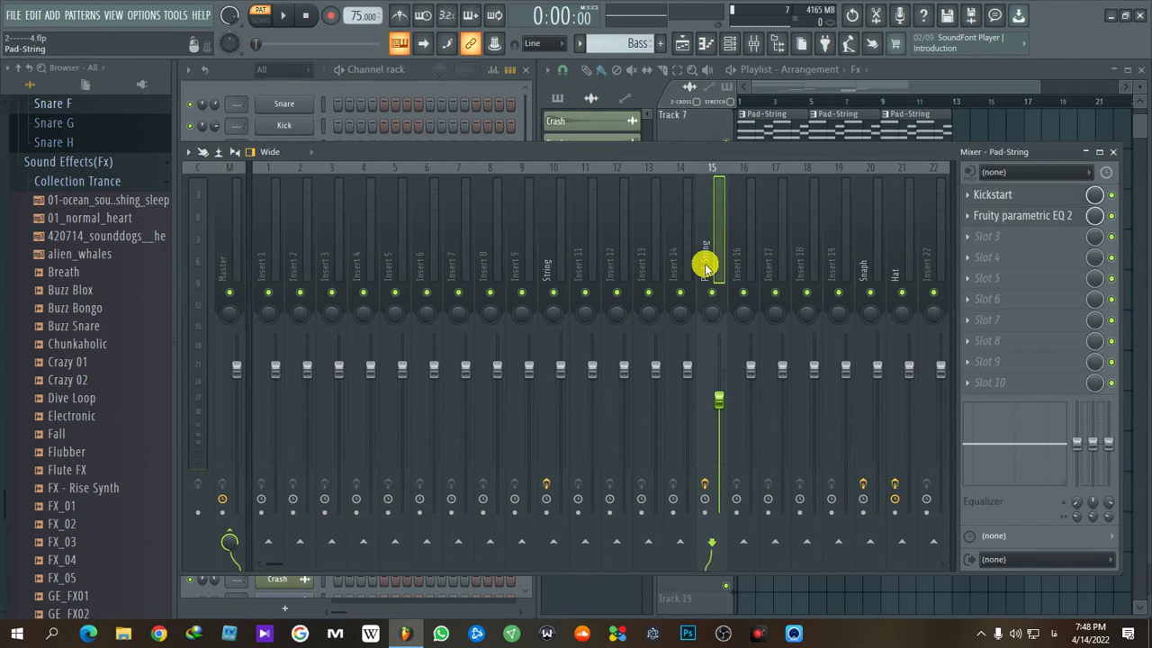
left_click(1002, 224)
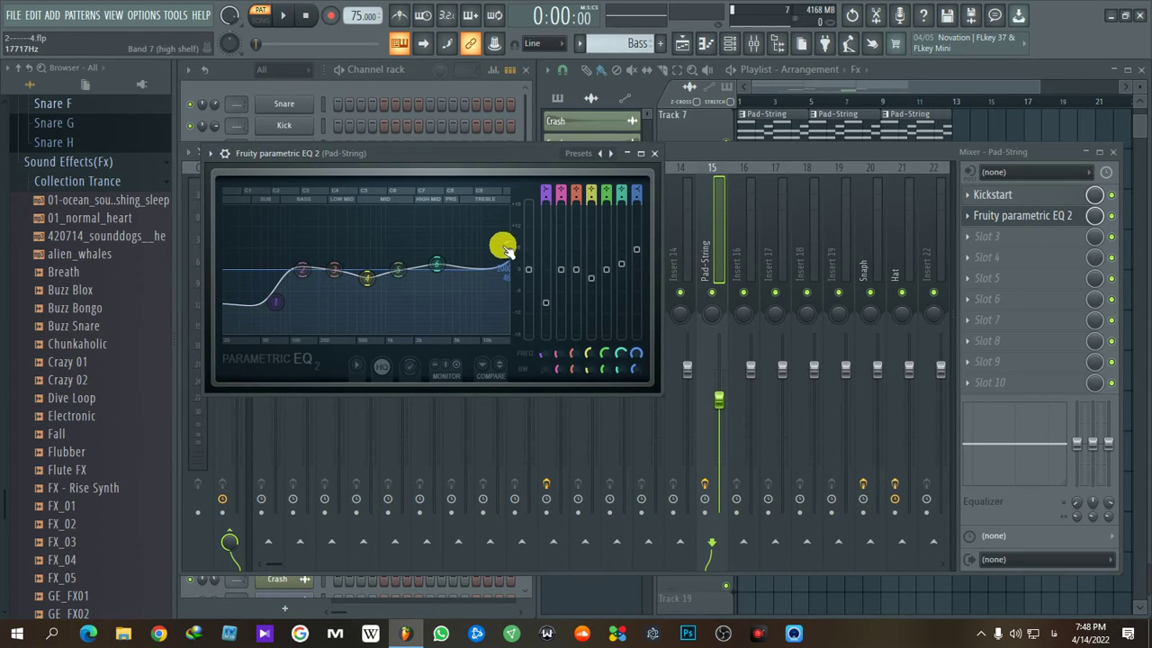
left_click(655, 155)
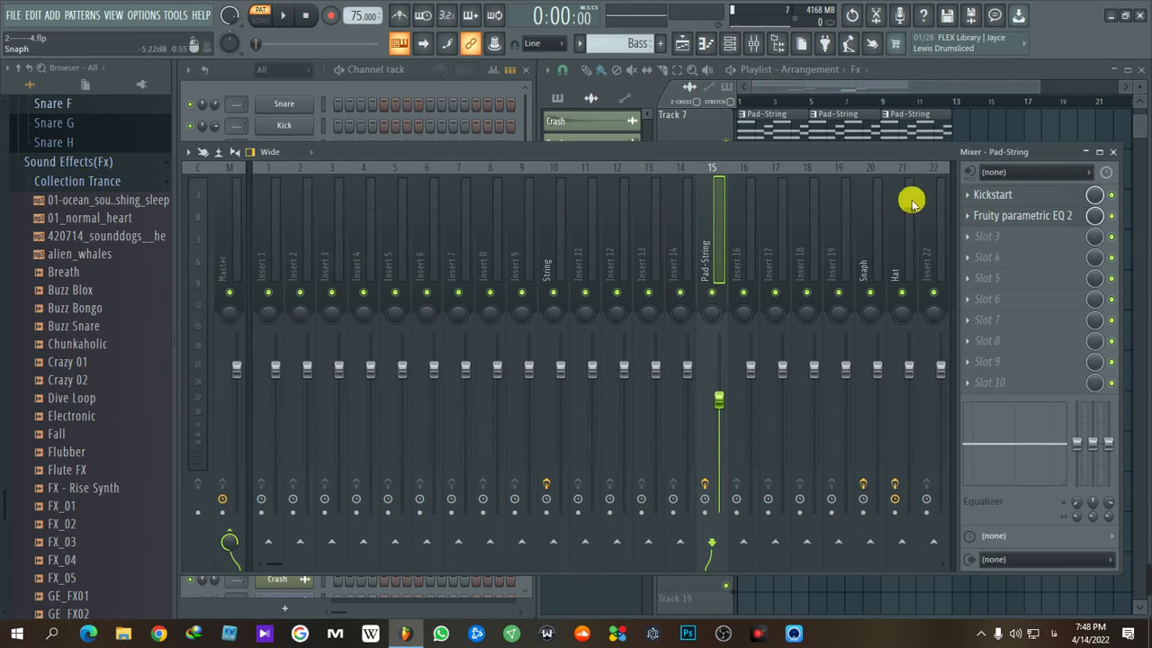
left_click(1022, 192)
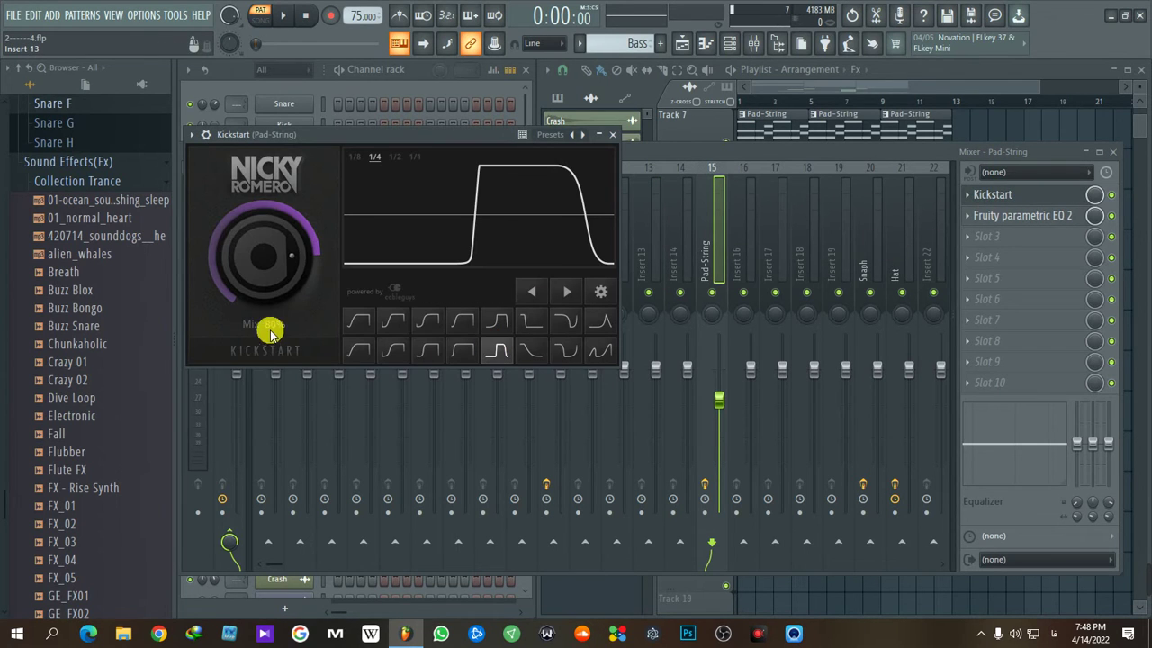
left_click(612, 134)
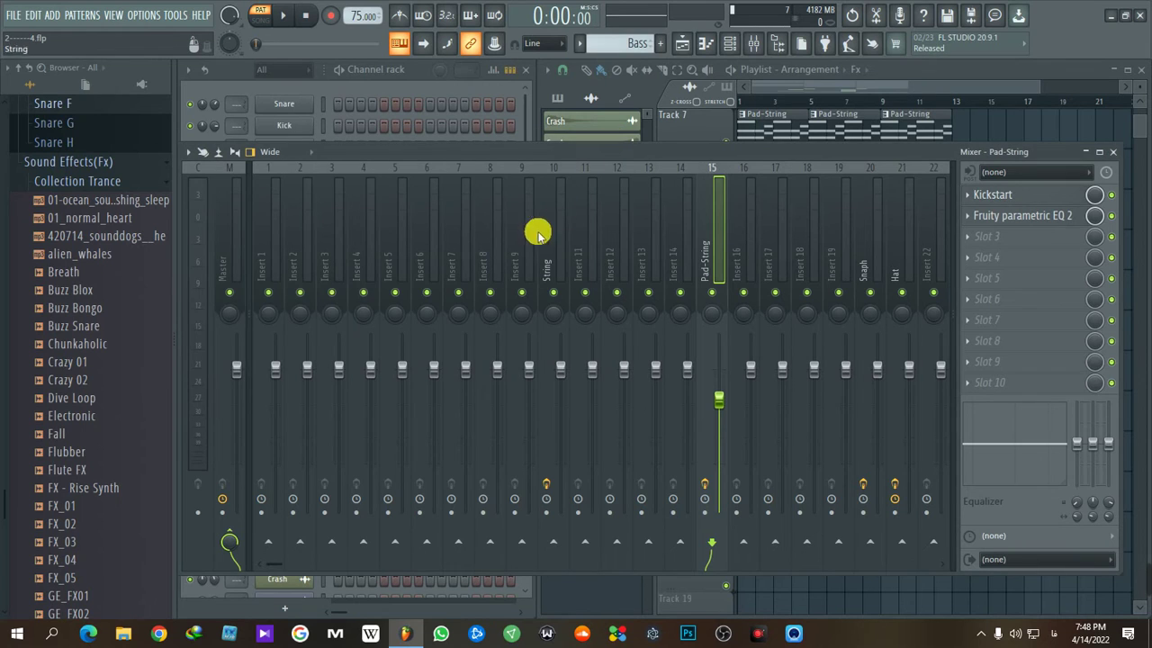
- Select the String mixer track, examine its Fruity Delay 3, Fruity parametric EQ and Fruity Reeverb settings, and close the reverb window
left_click(549, 252)
left_click(1000, 237)
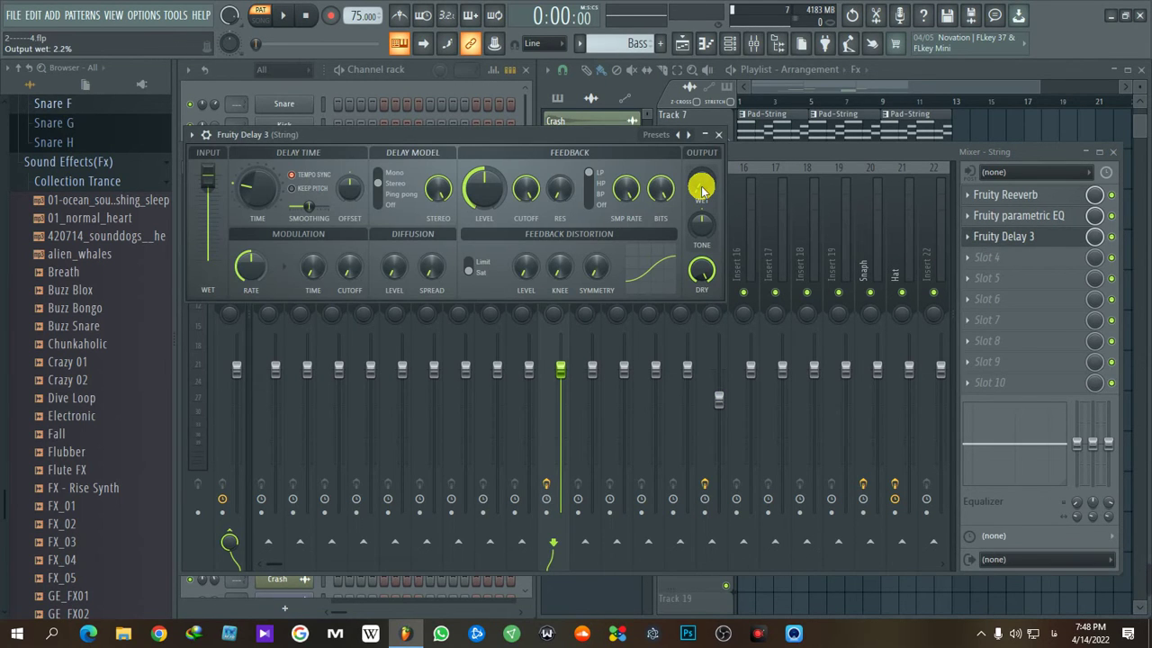
left_click(1020, 218)
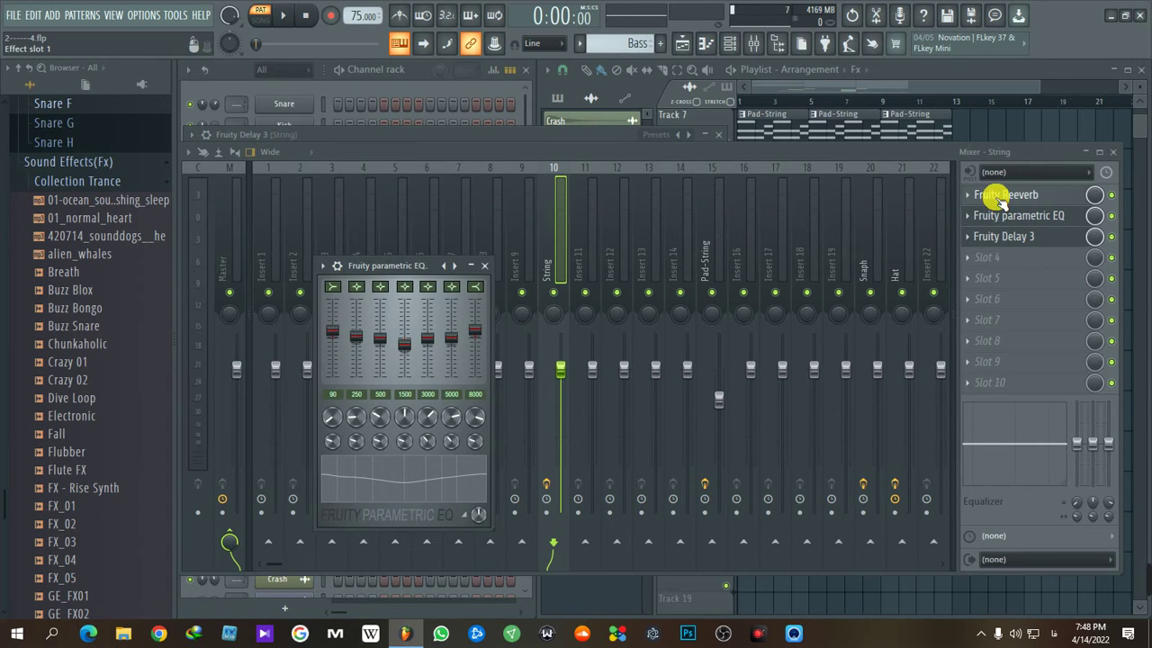
left_click(1001, 196)
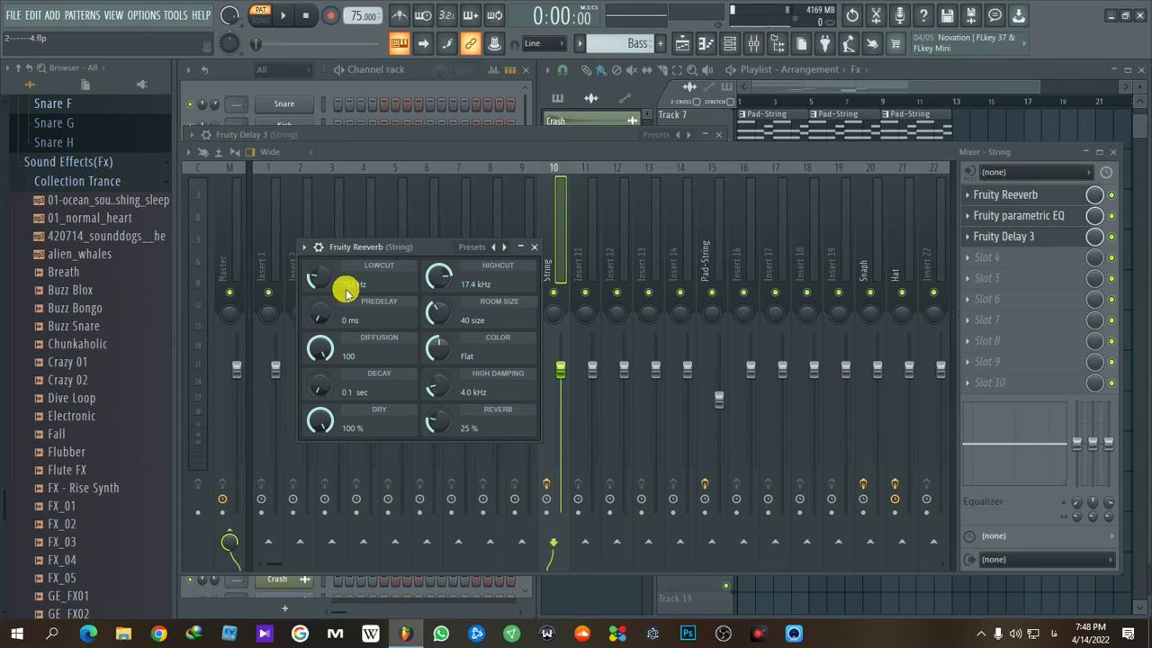
left_click(538, 247)
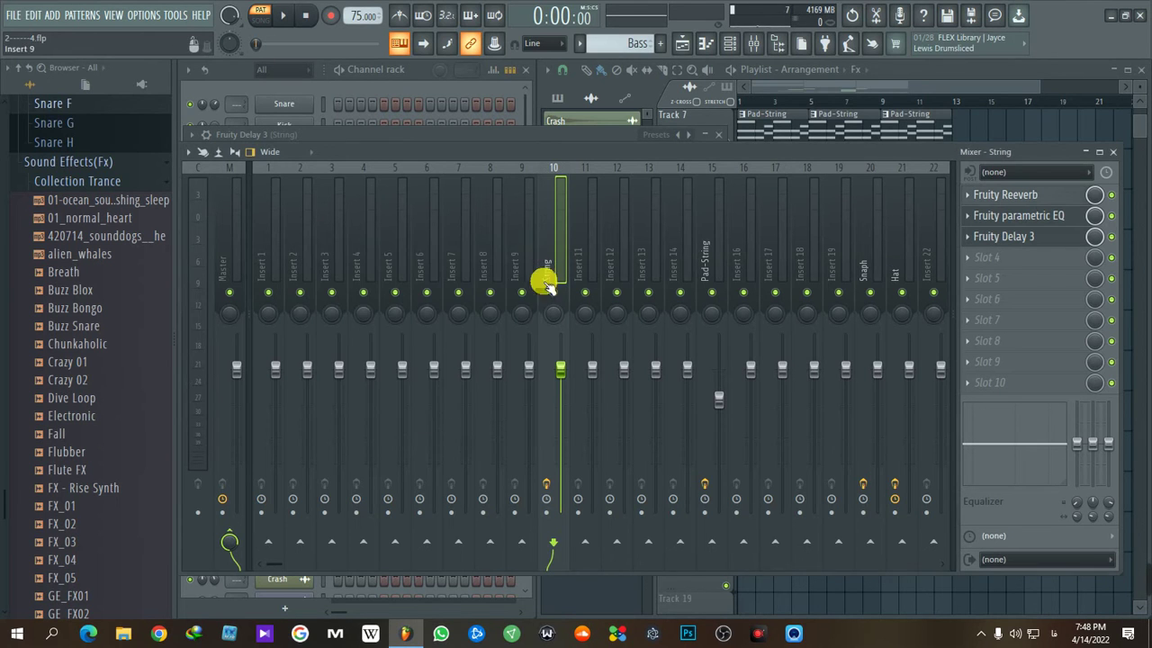
- Return to the Fx mixer track, show its Kickstart mix setting again, and close the effect
scroll(575, 271, "down", 5)
scroll(576, 272, "down", 3)
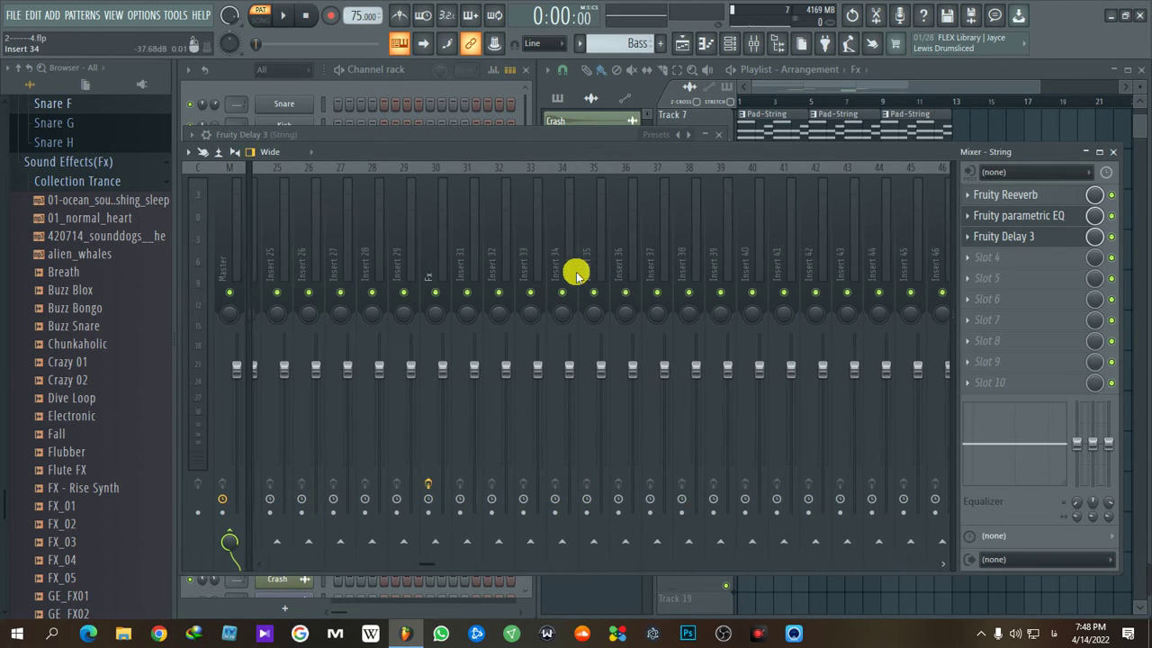
left_click(425, 251)
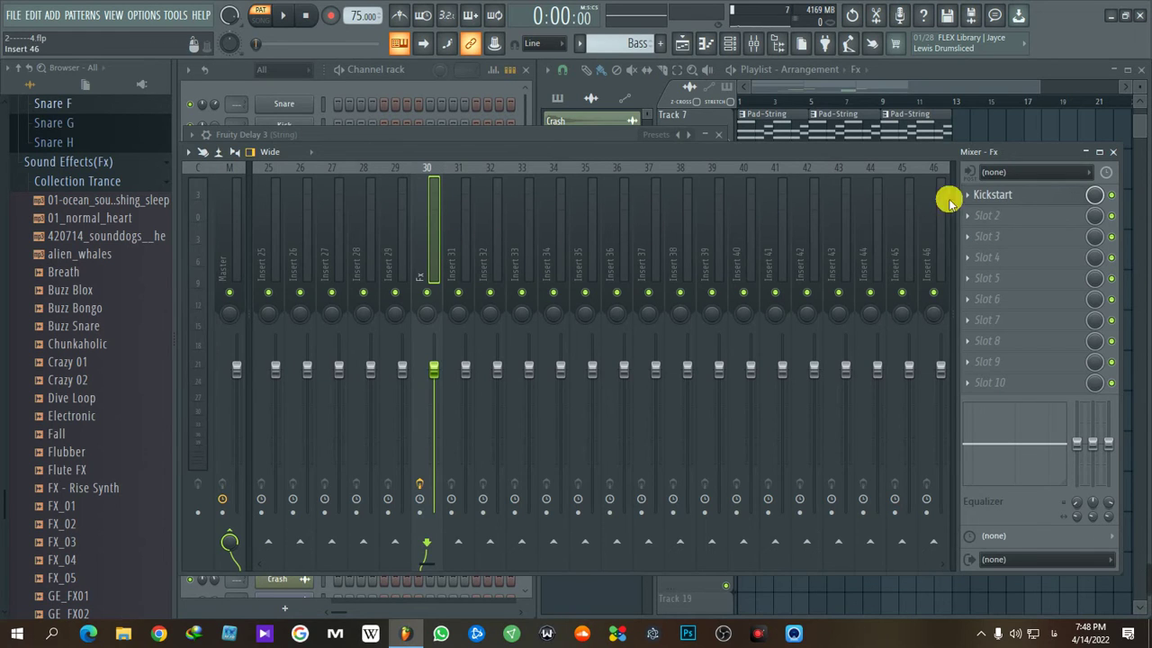
left_click(1004, 196)
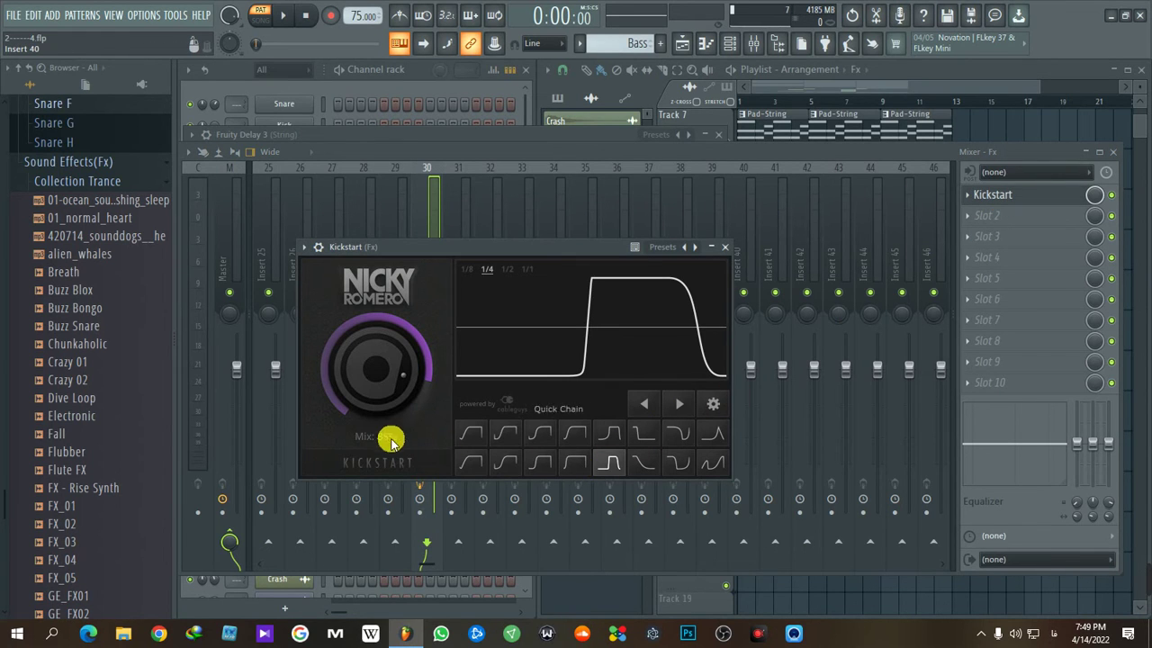
left_click(725, 246)
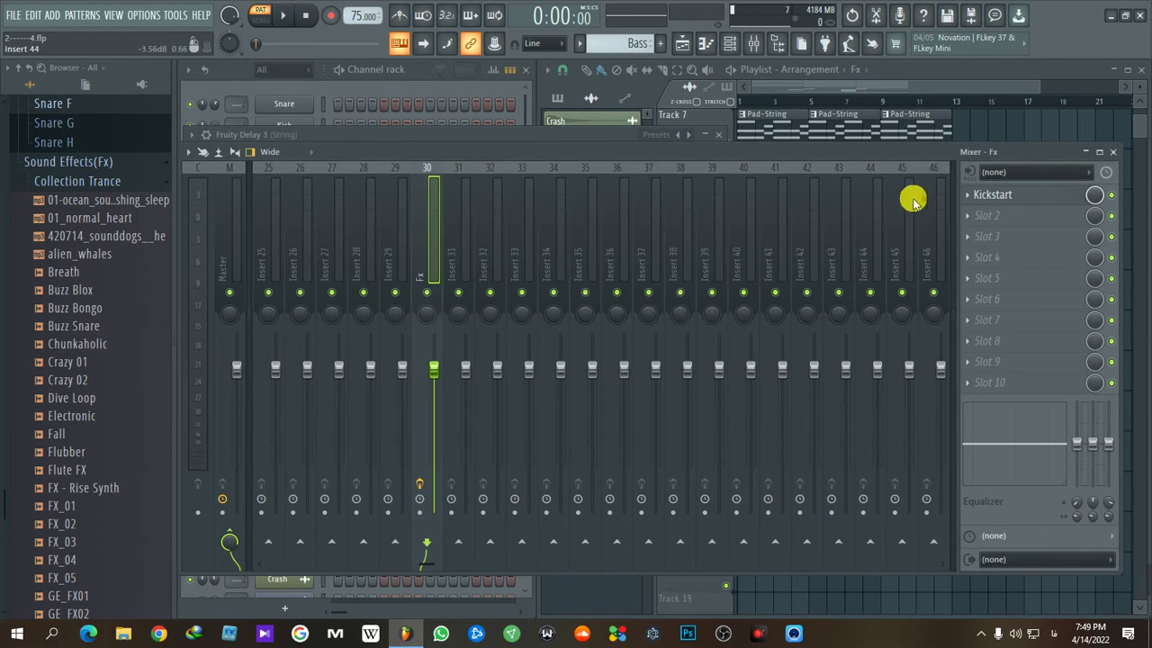
- Close the mixer and the remaining Fruity Delay 3 and Fruity parametric EQ windows
left_click(1113, 152)
left_click(718, 135)
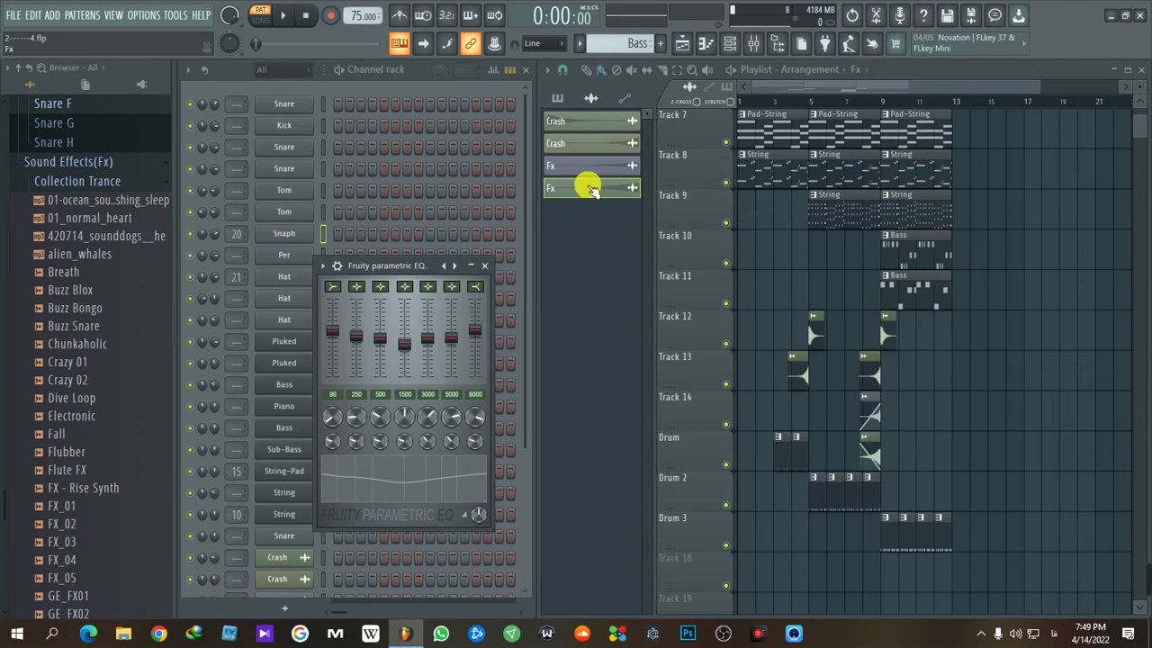
left_click(485, 265)
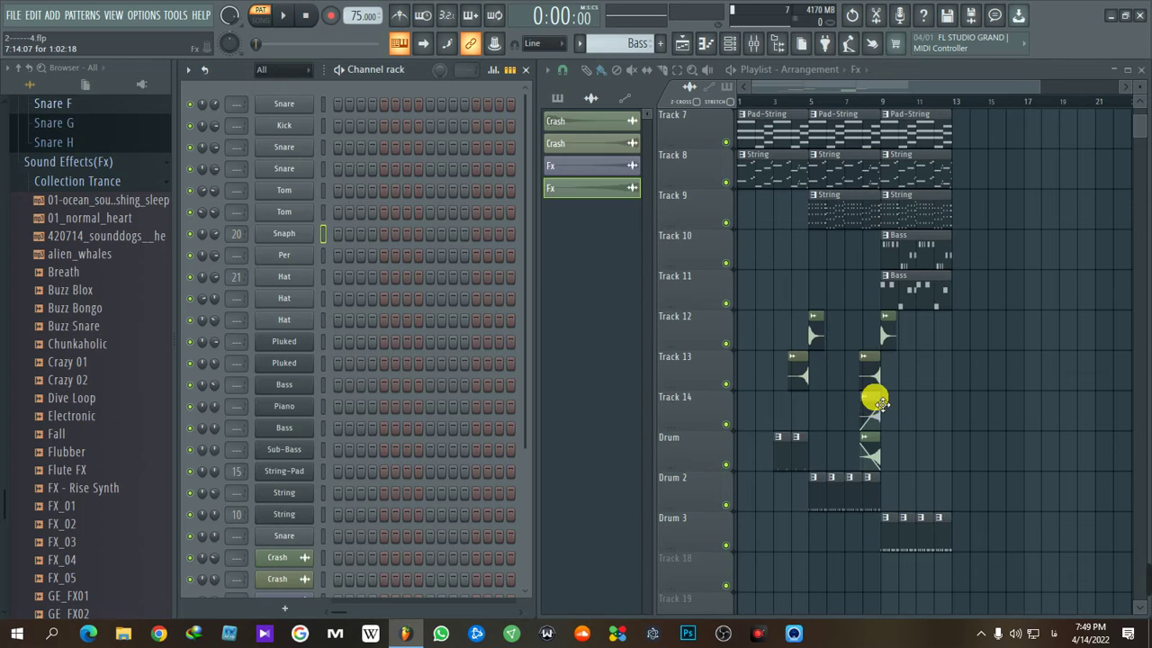
- Pick the Track 14 Fx clip, select the Drum pattern from the playlist, and play it
left_click(880, 403)
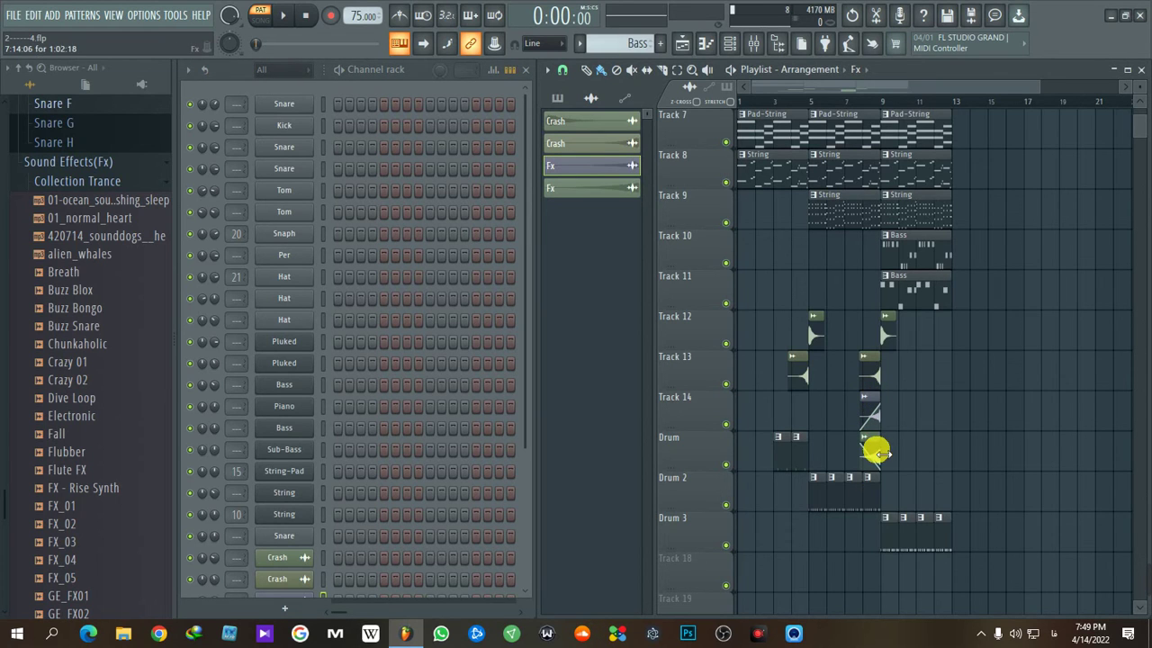
left_click(798, 462)
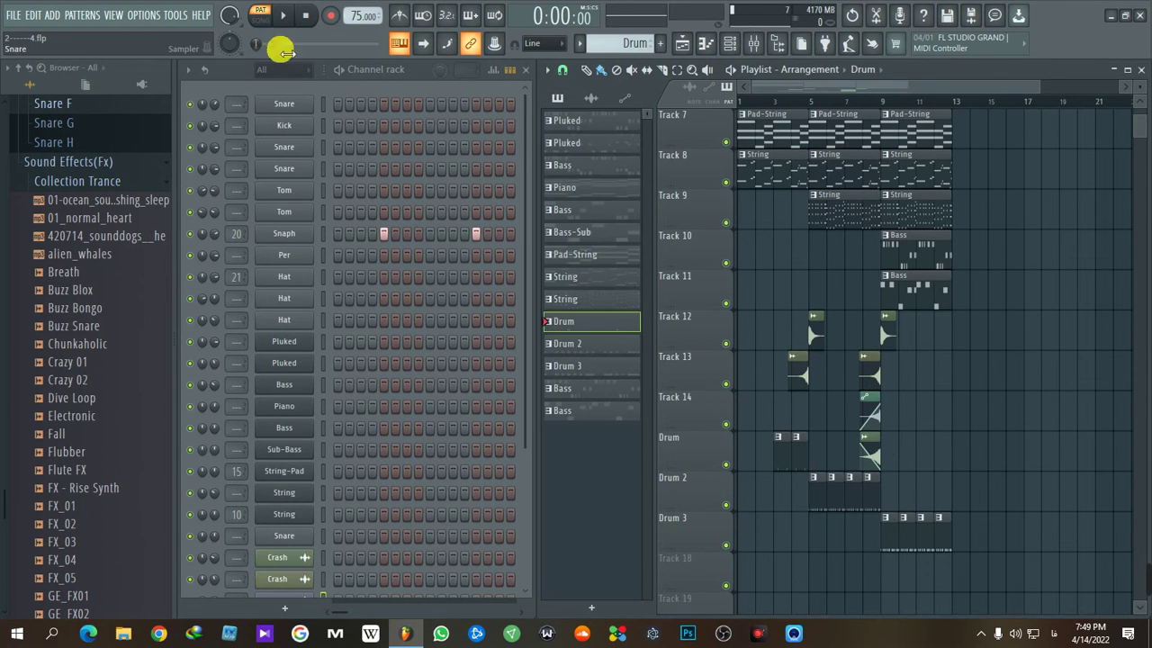
left_click(282, 18)
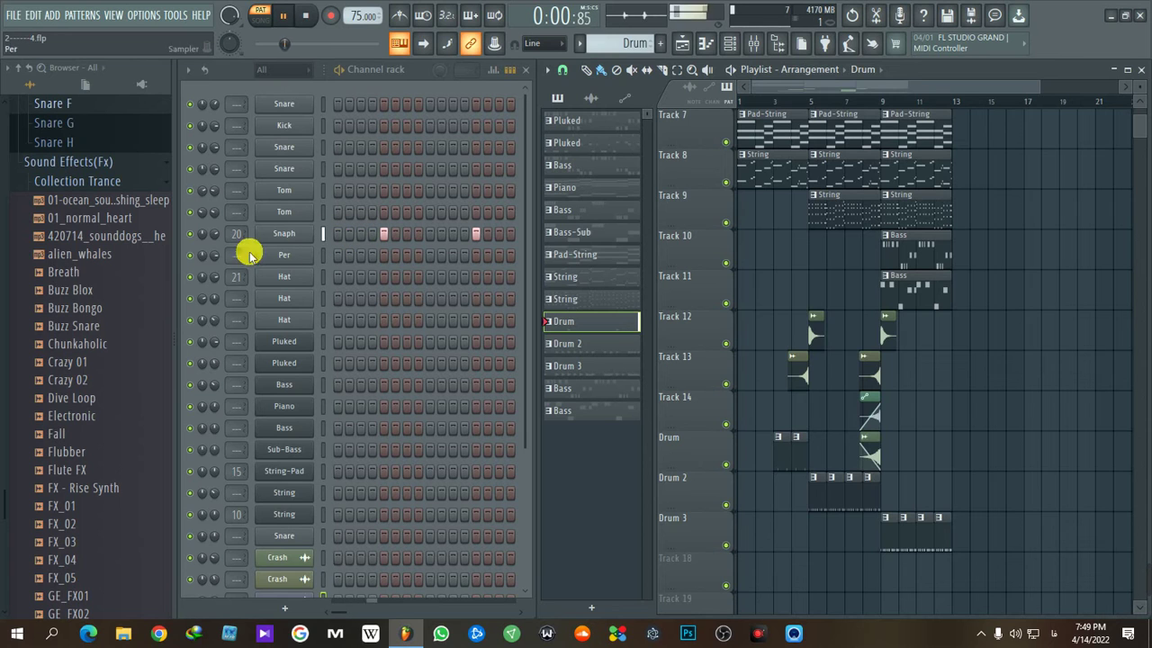
- Show the effect slots of the Snaph mixer track, then close the mixer
left_click(729, 42)
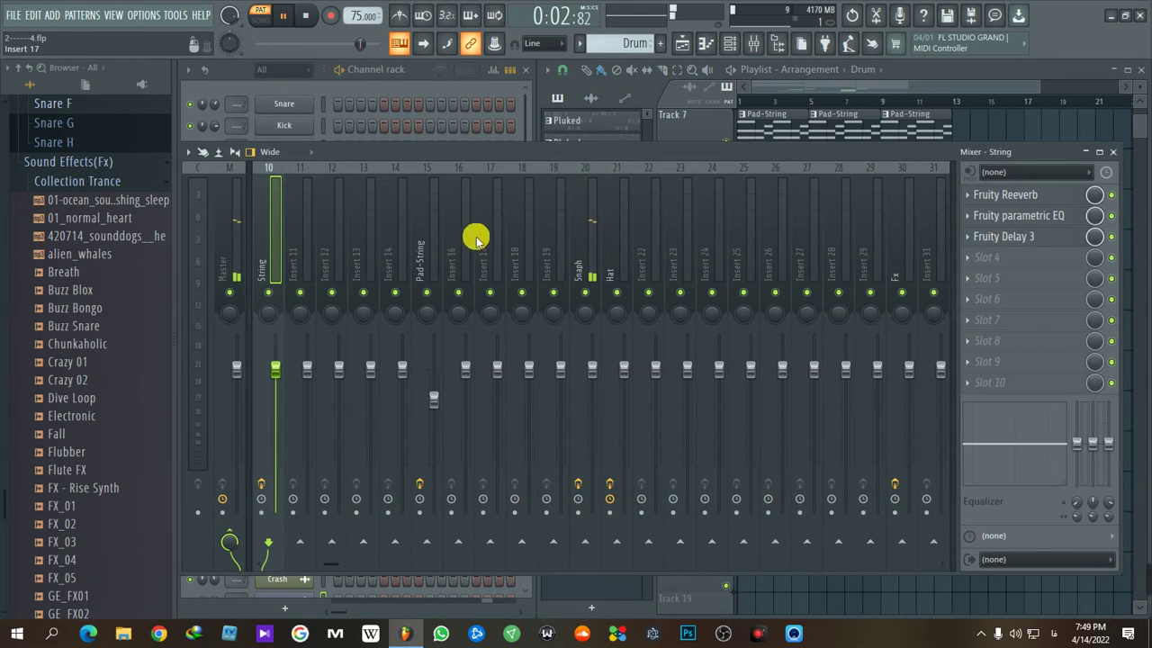
left_click(581, 244)
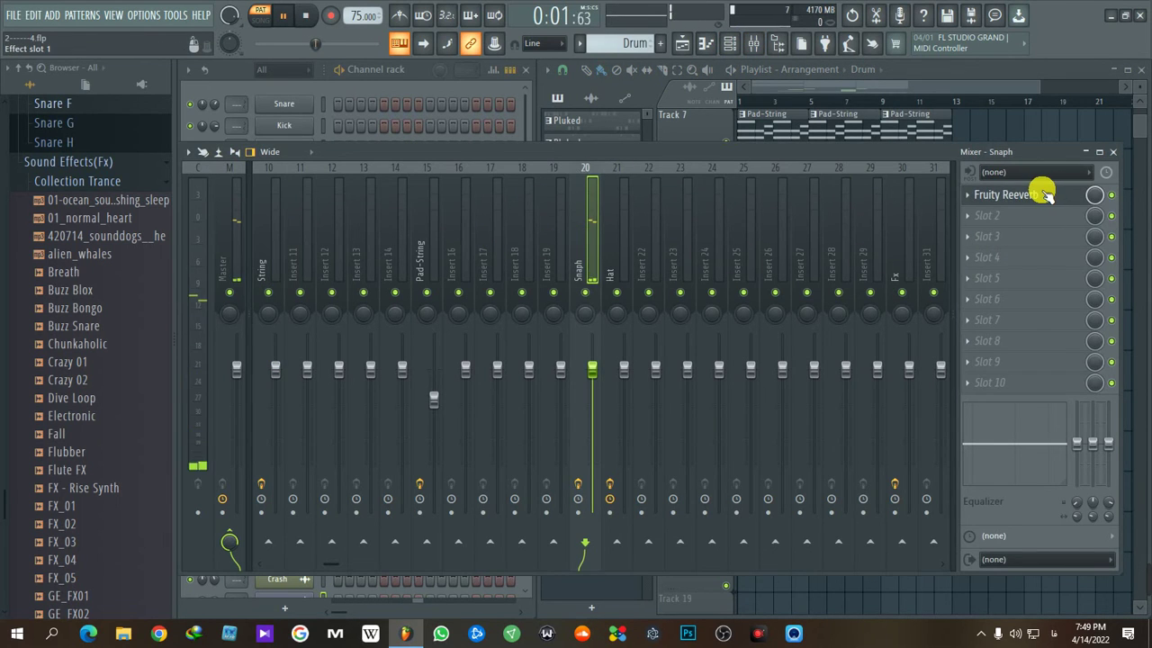
left_click(1113, 152)
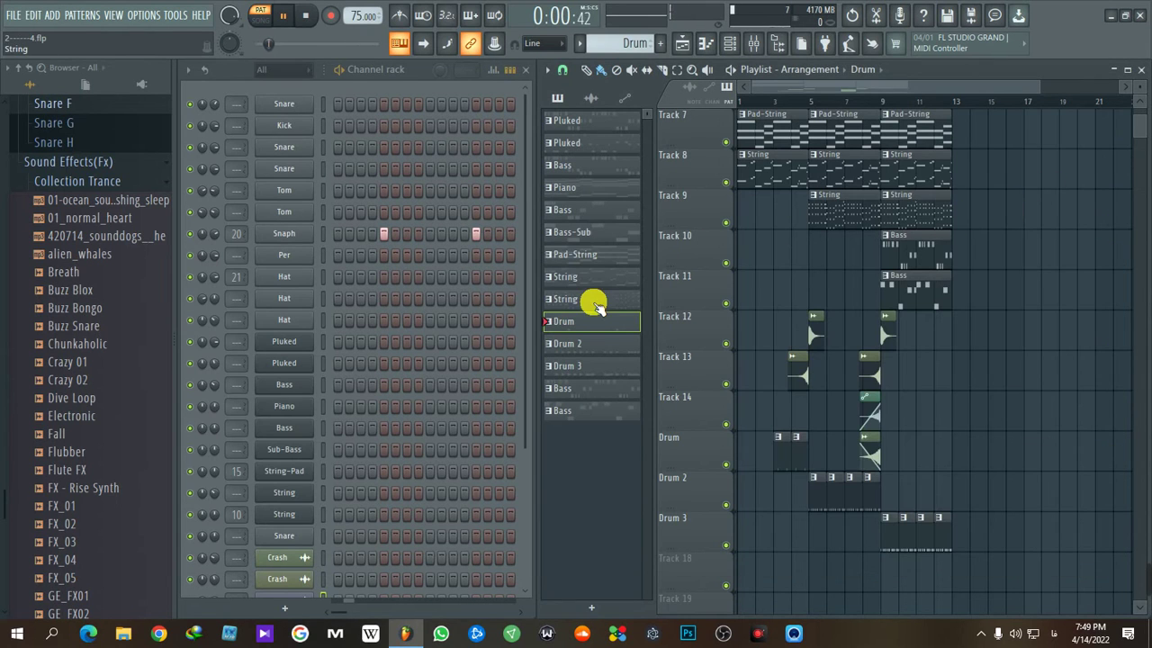
- Select and play the Drum 2 pattern, and show the sample settings of the first Hat channel
left_click(578, 347)
key("space")
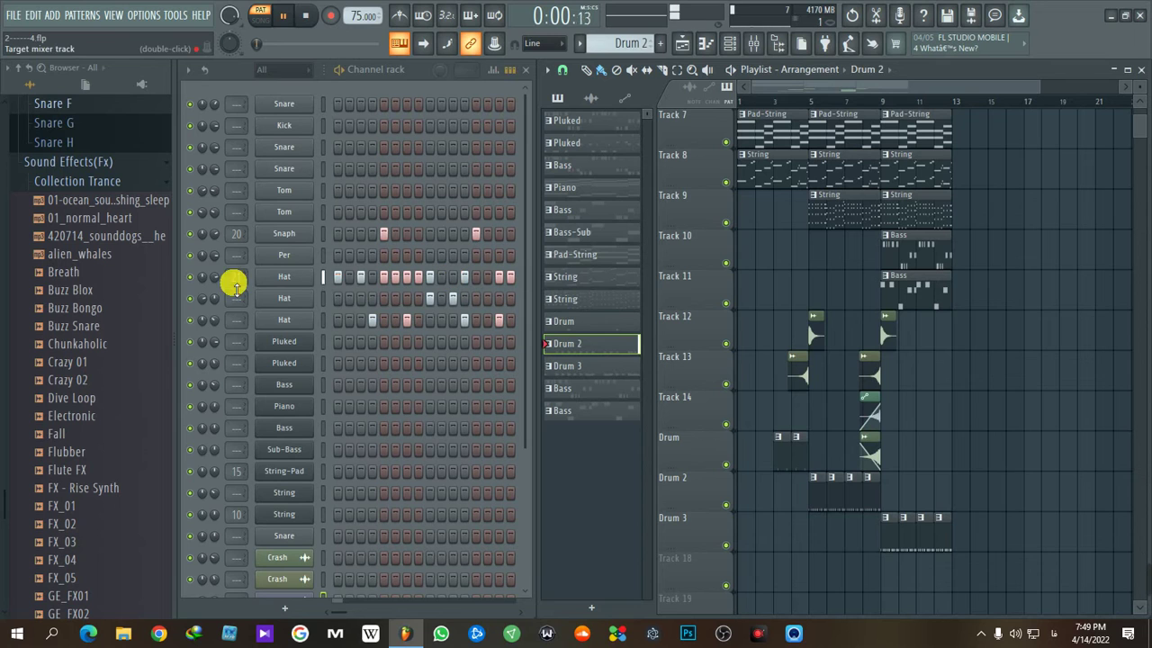
left_click(295, 280)
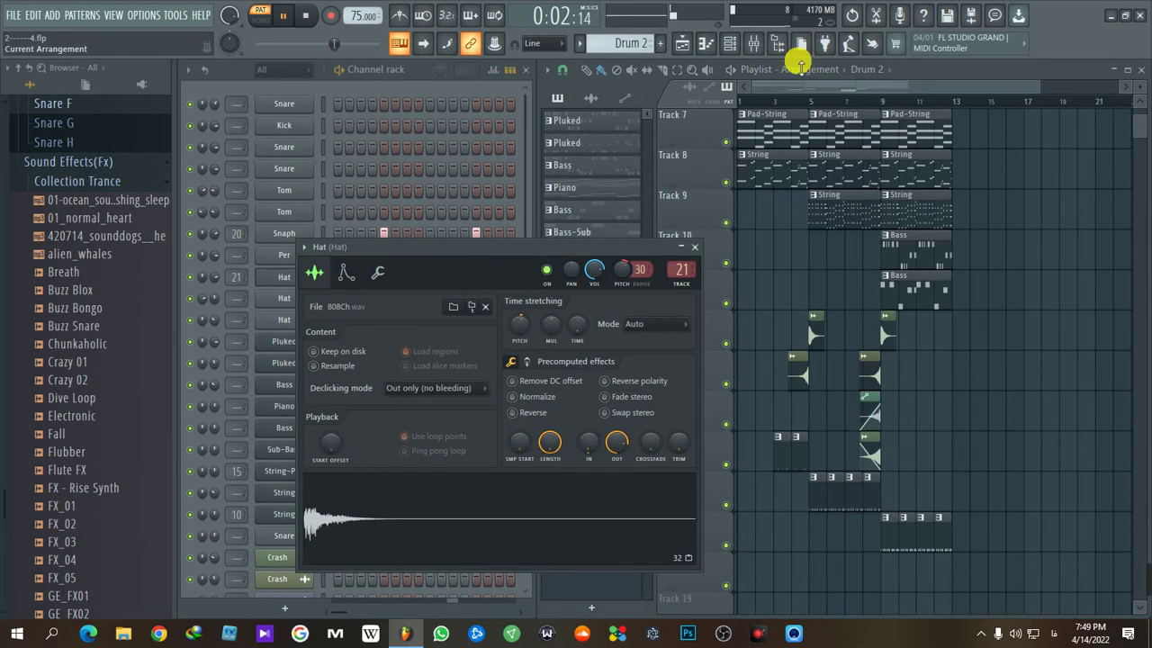
- Examine the Gross Beat effect on the Hat mixer track and close its window
left_click(753, 44)
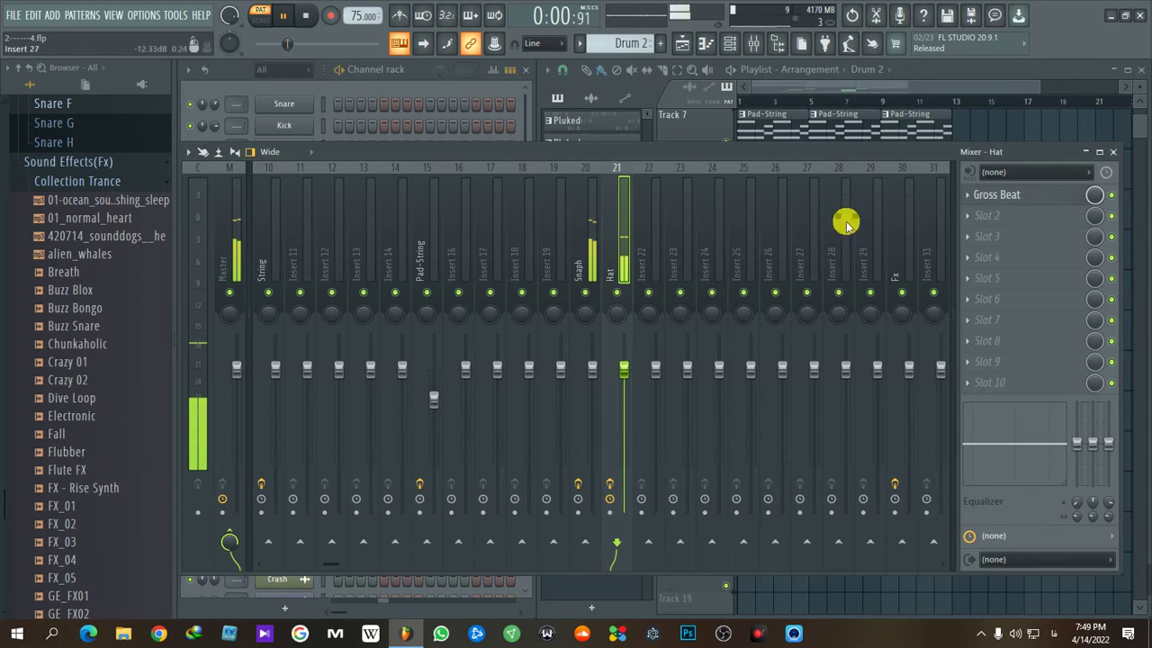
left_click(991, 194)
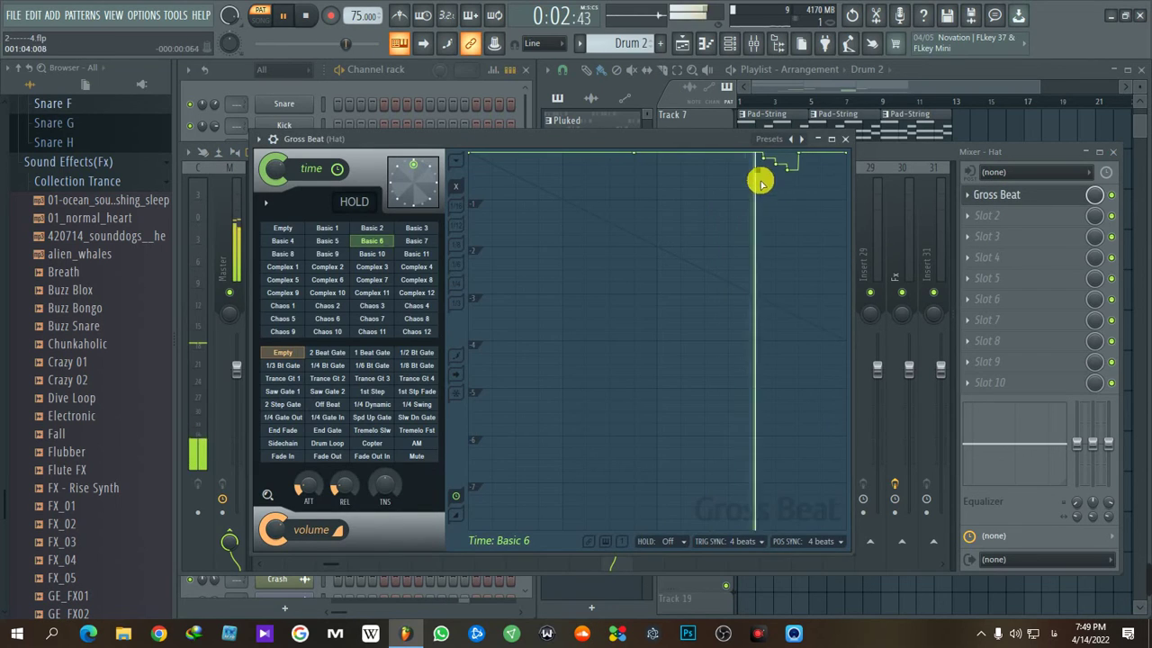
left_click(845, 139)
- Examine the Fruity Reeverb settings on the Snaph mixer track, then close the reverb, the mixer and the Hat channel window
left_click(594, 245)
key("space")
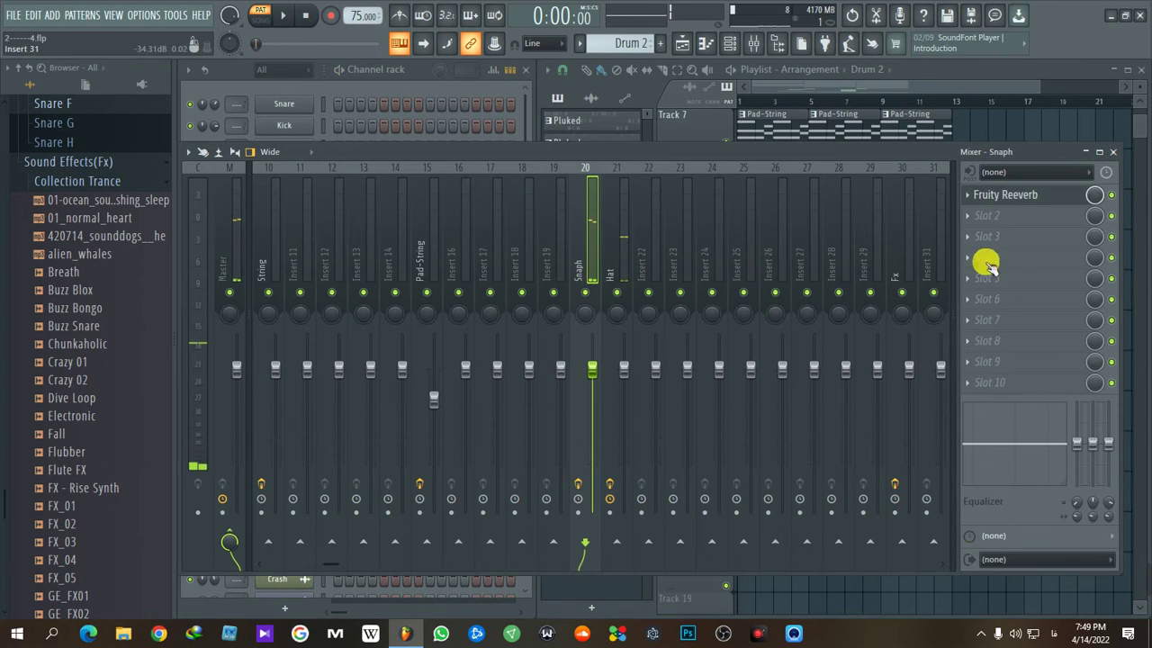
left_click(989, 200)
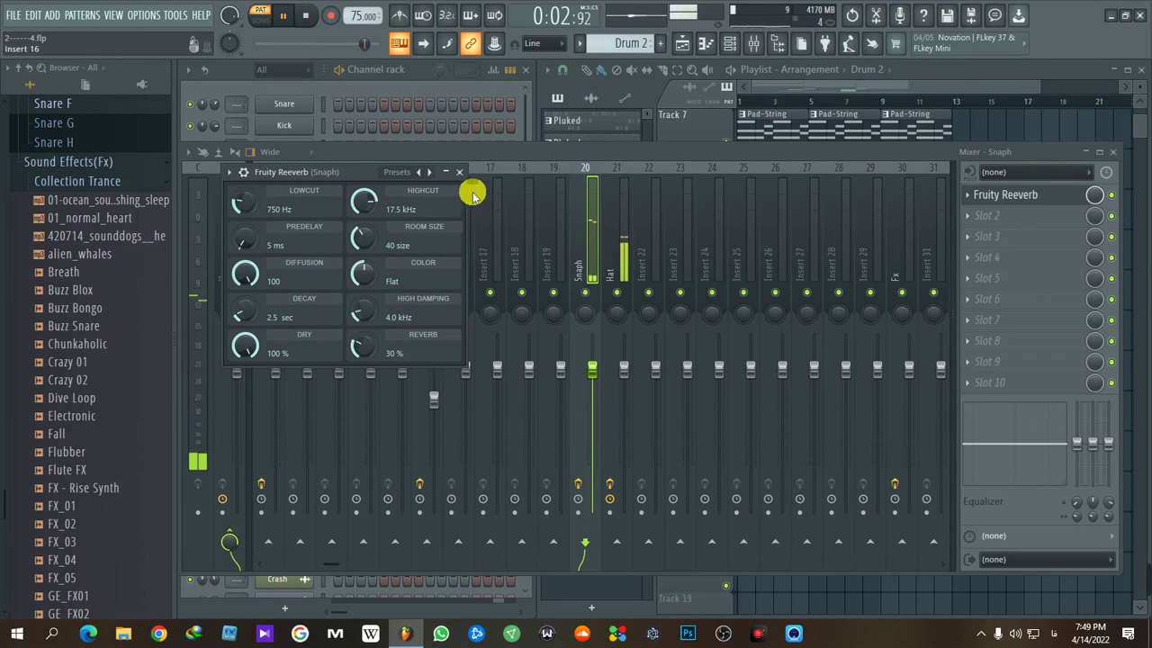
left_click(459, 173)
left_click(1112, 151)
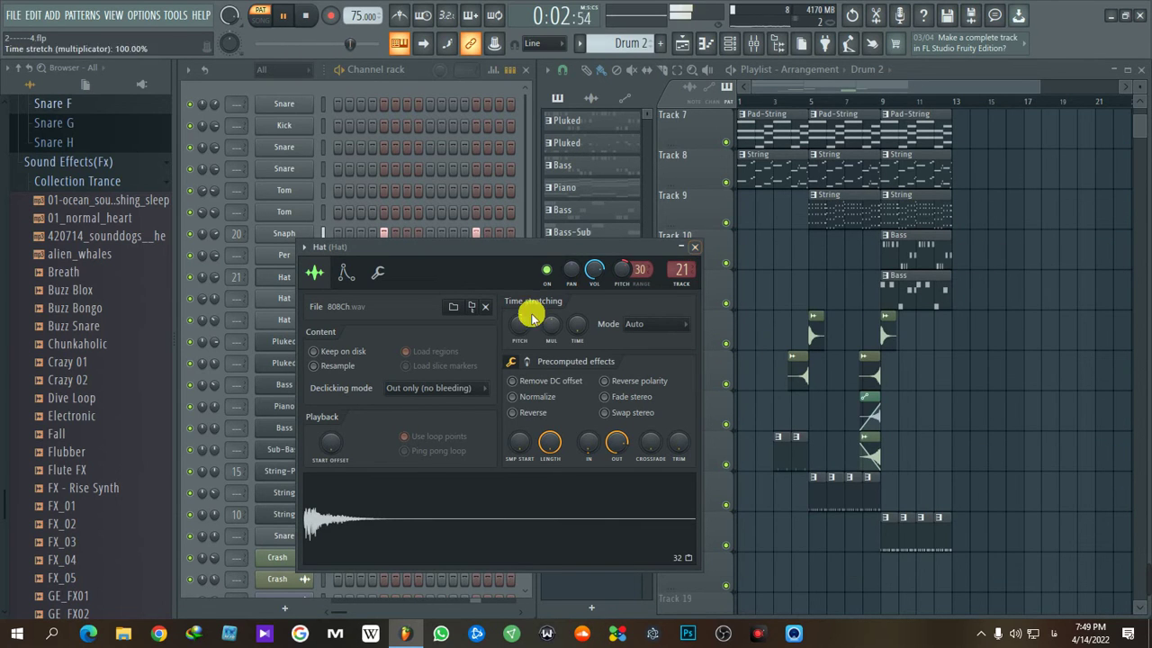
left_click(702, 246)
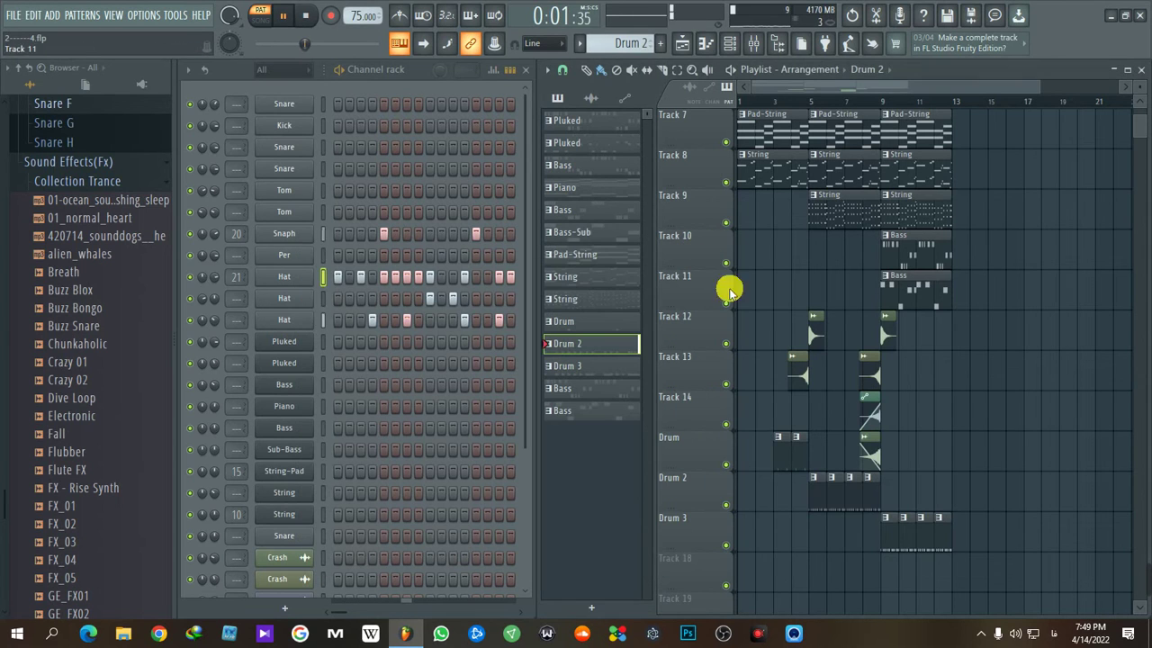
- Pick the Drum 3 pattern from its playlist clip, and show the sample of the Snare channel just above the Crash channels
left_click(889, 534)
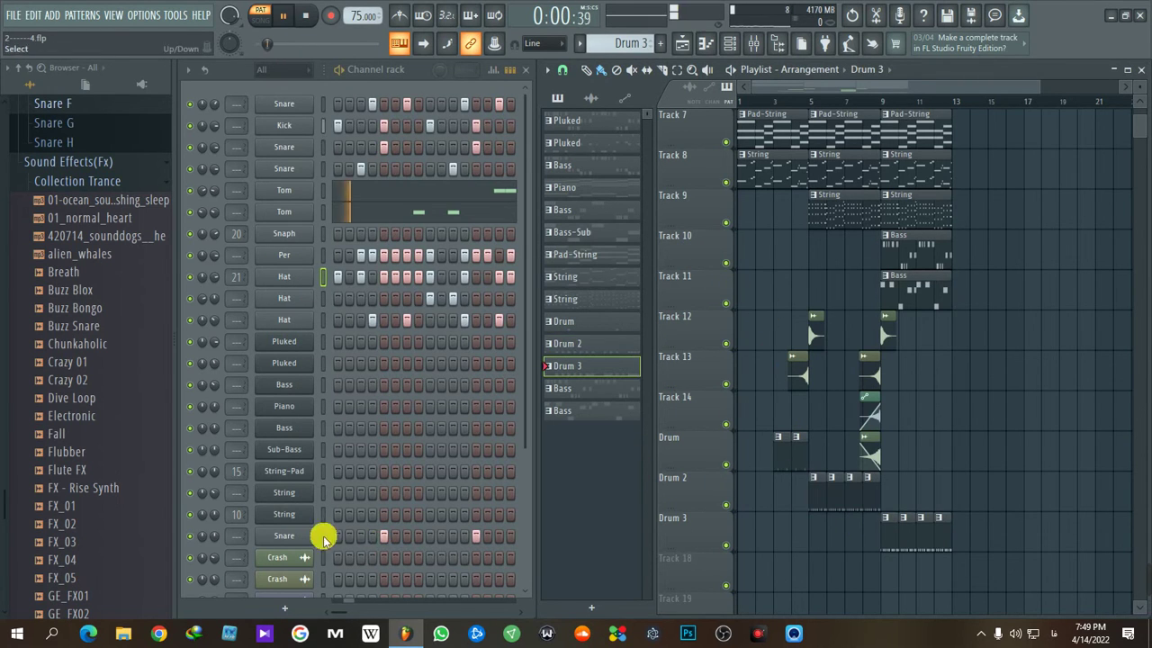
left_click(282, 536)
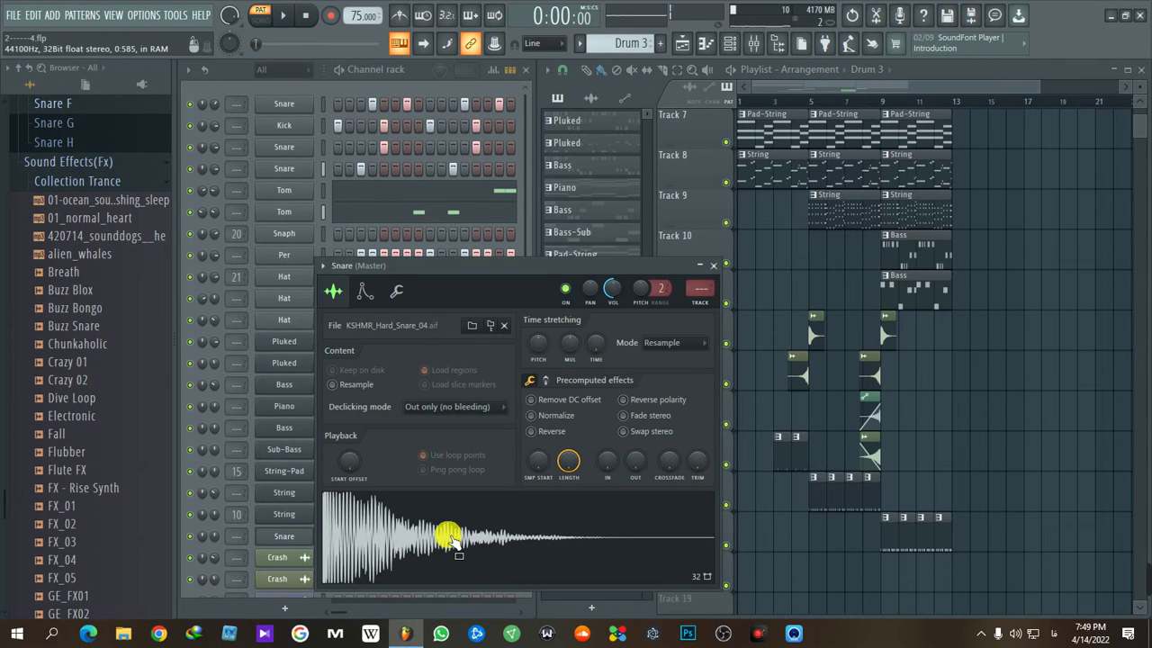
left_click(717, 268)
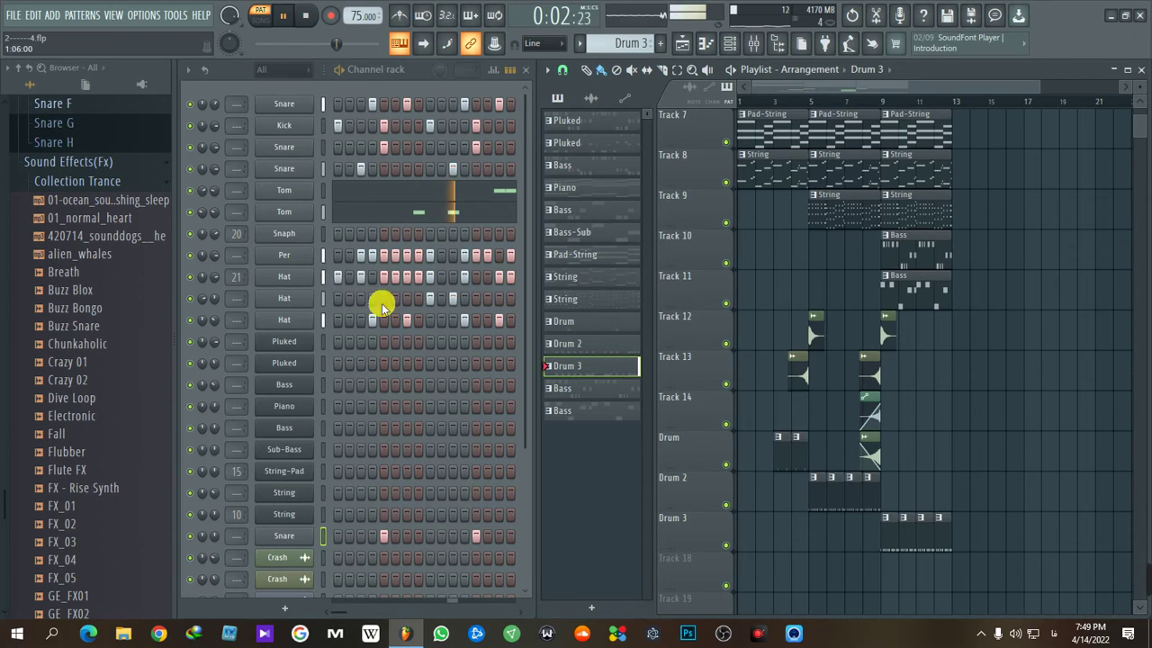
- Examine the notes of both Tom channels in the piano roll, closing it after each
left_click(387, 208)
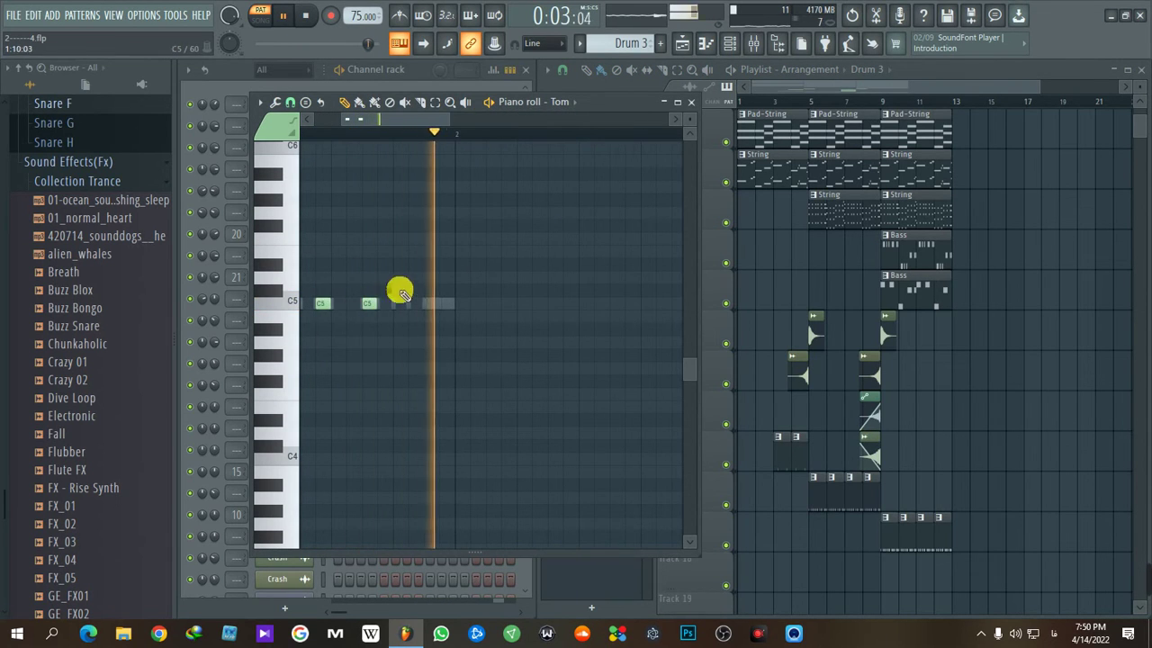
left_click(691, 102)
left_click(423, 209)
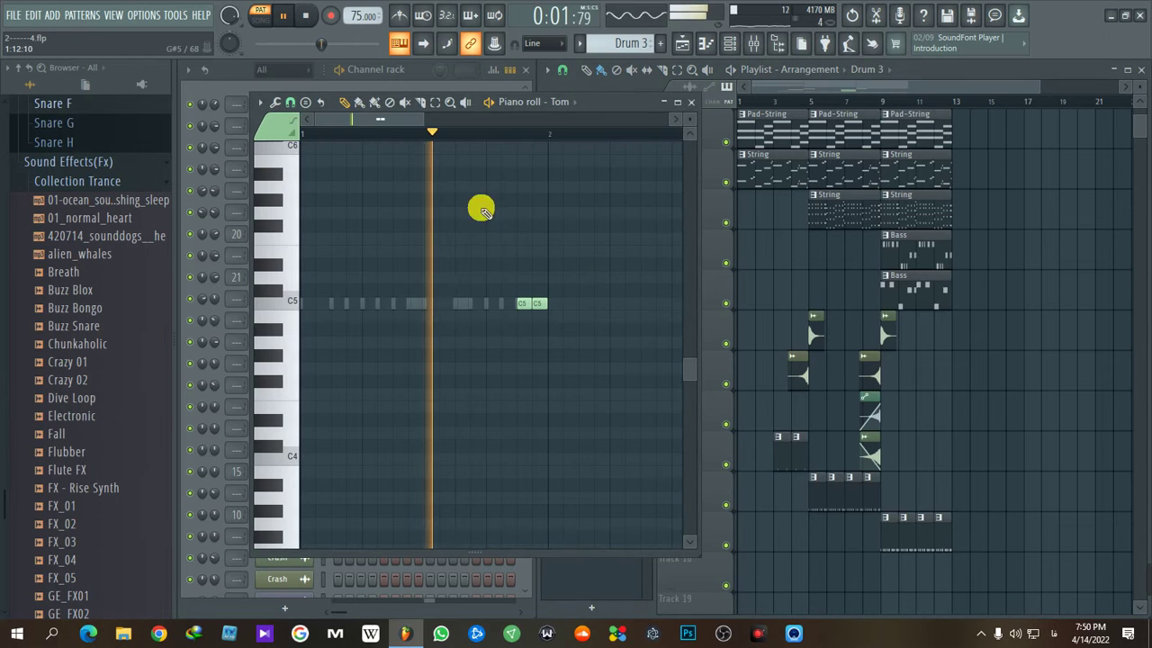
left_click(691, 102)
- Solo the two Tom channels and listen to them alone in the Drum 3 pattern
key("space")
right_click(189, 191)
left_click(195, 216)
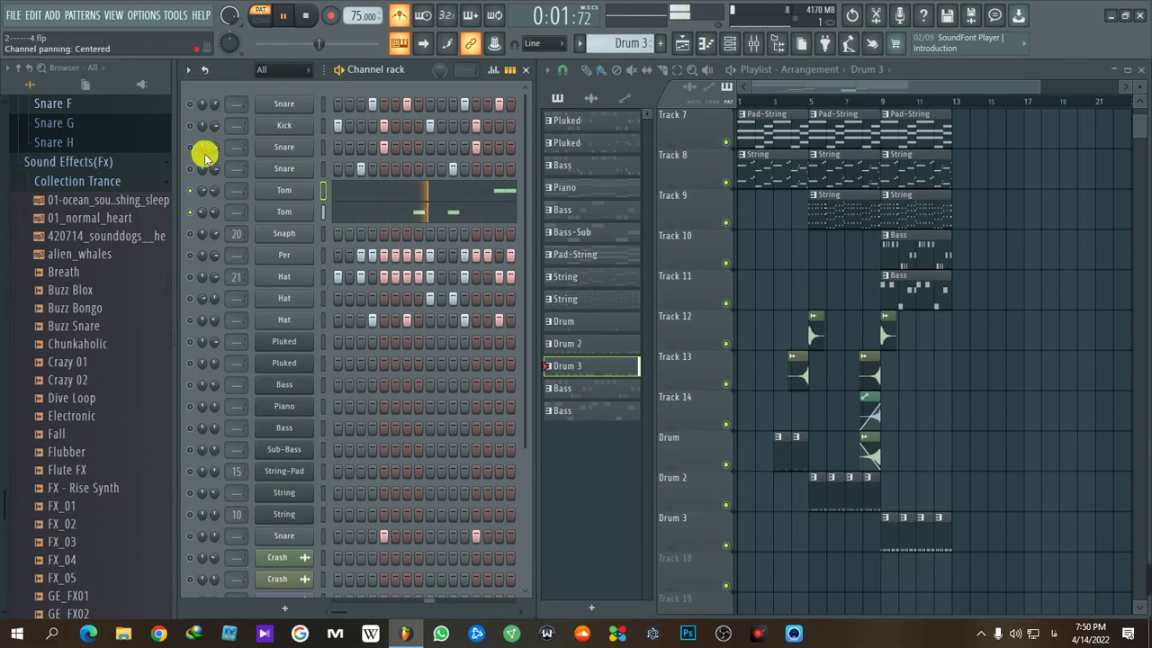
- Unmute the Snare and other drum channels step by step while Drum 3 plays, then stop playback
left_click(190, 104)
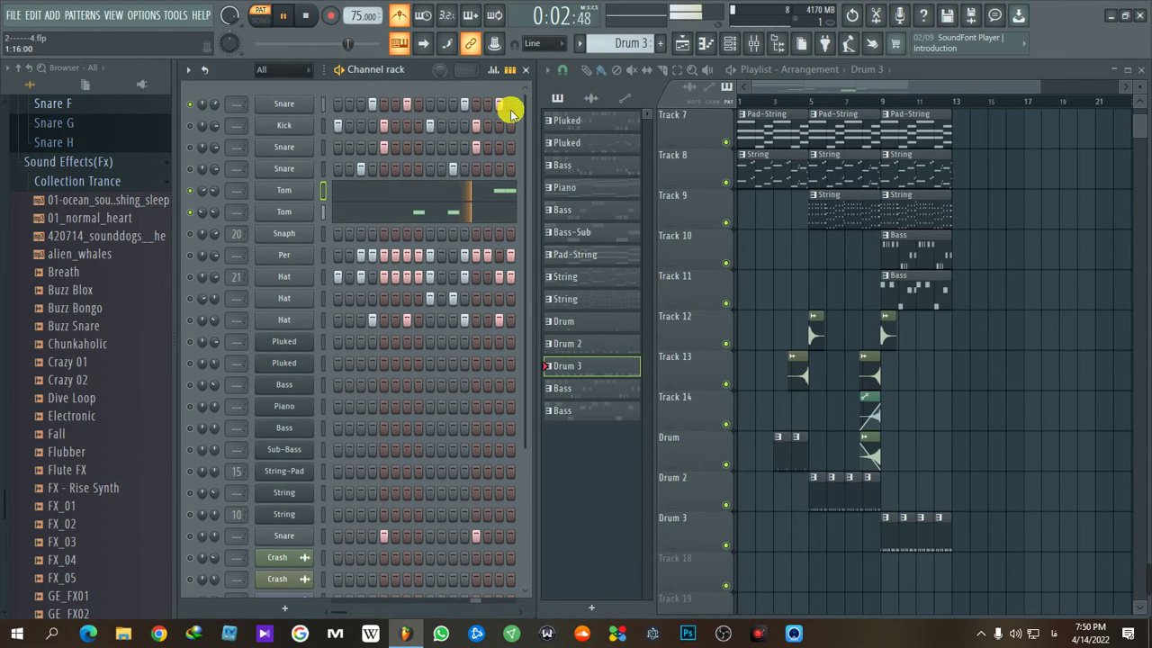
left_click(190, 148)
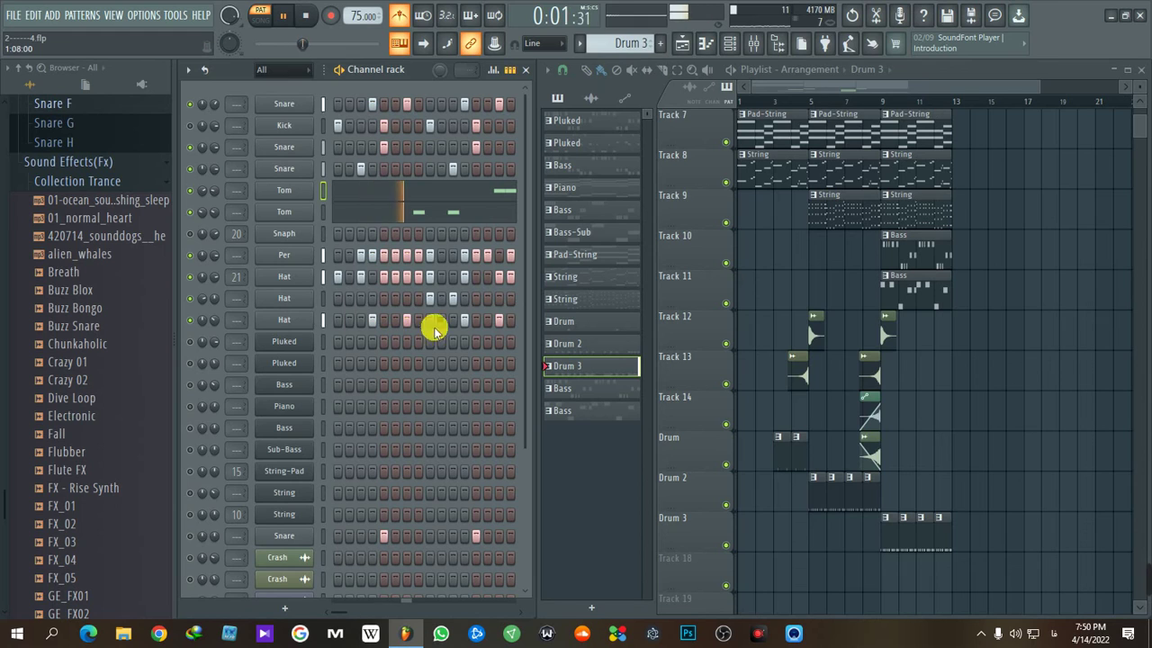
left_click(190, 535)
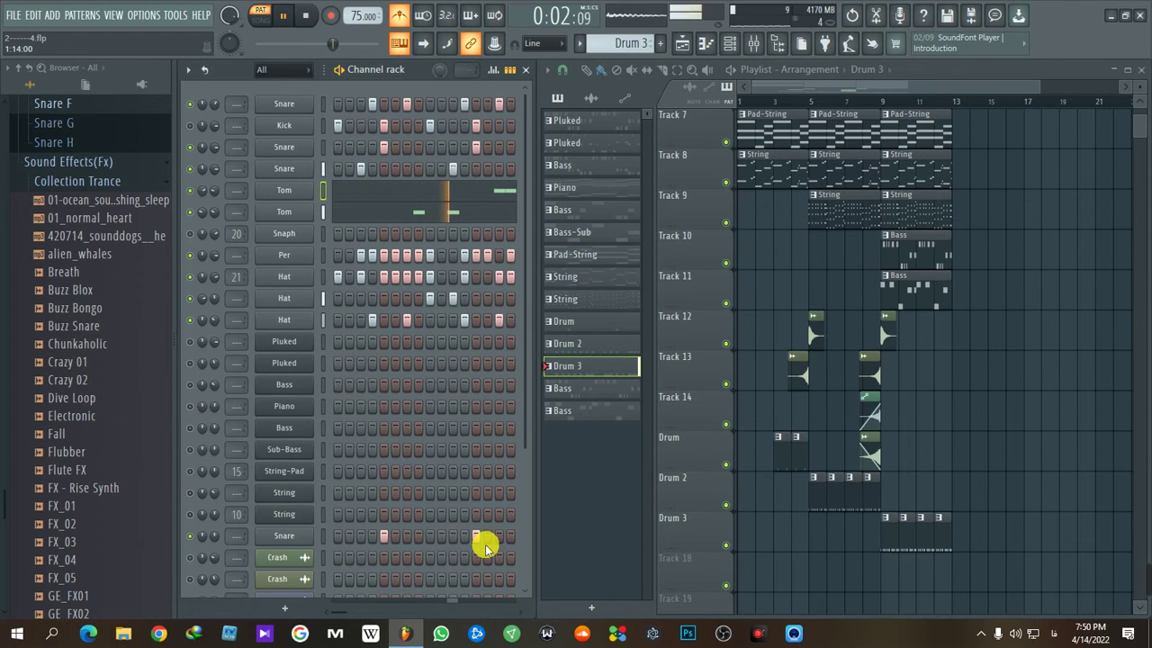
key("space")
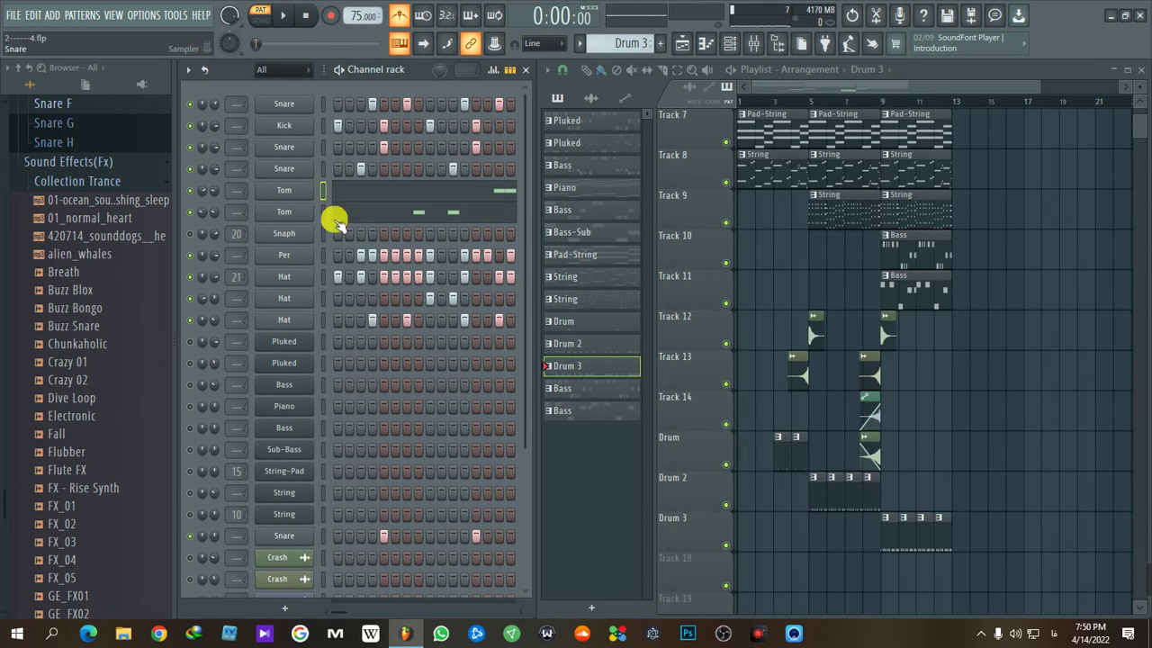
- Switch playback to song mode and unmute all channels in the channel rack
scroll(446, 403, "down", 2)
scroll(428, 454, "up", 2)
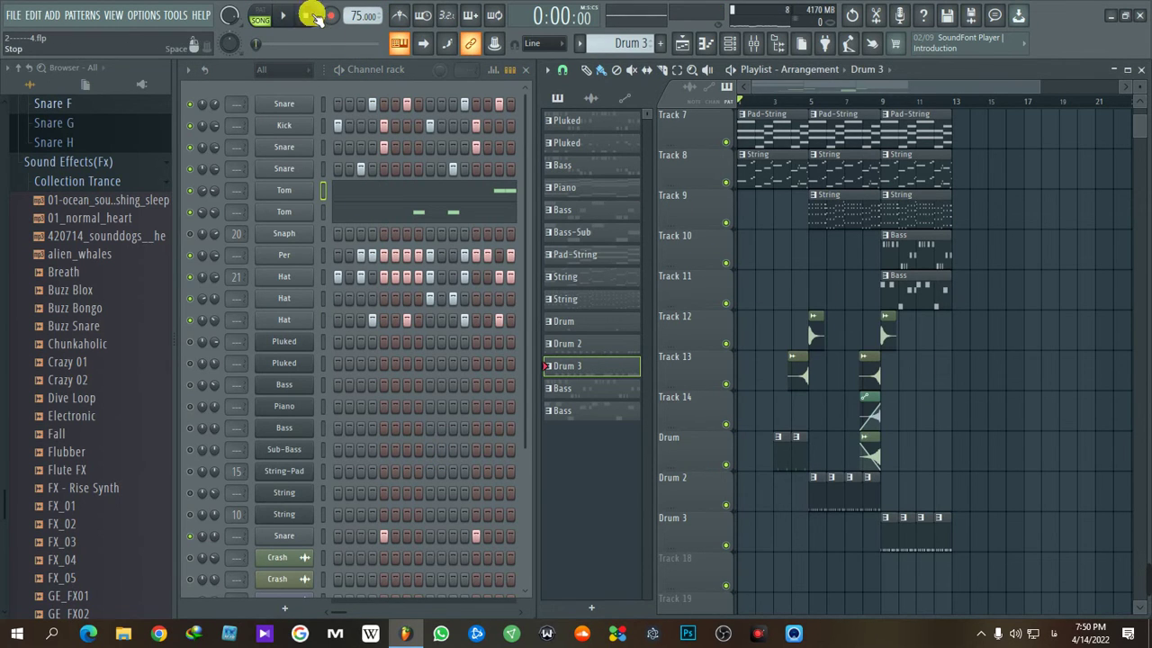
right_click(191, 106)
left_click(193, 104)
right_click(192, 108)
left_click(225, 112)
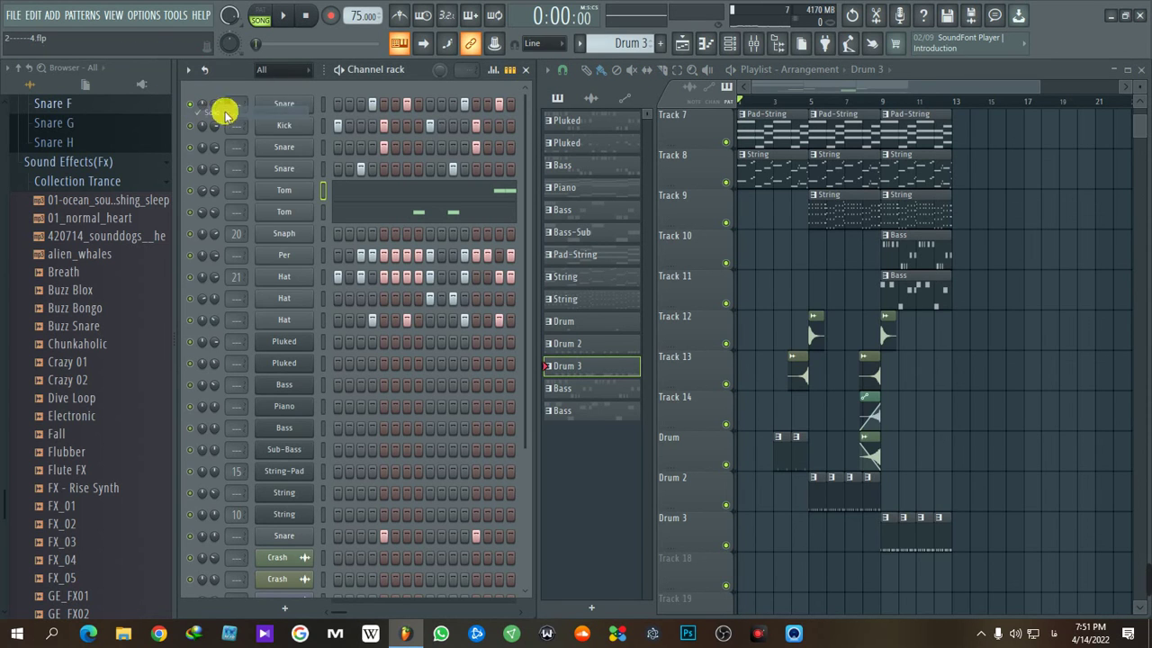
- Play the full song from the start and show all playlist tracks from Track 1 down to the drum tracks
key("space")
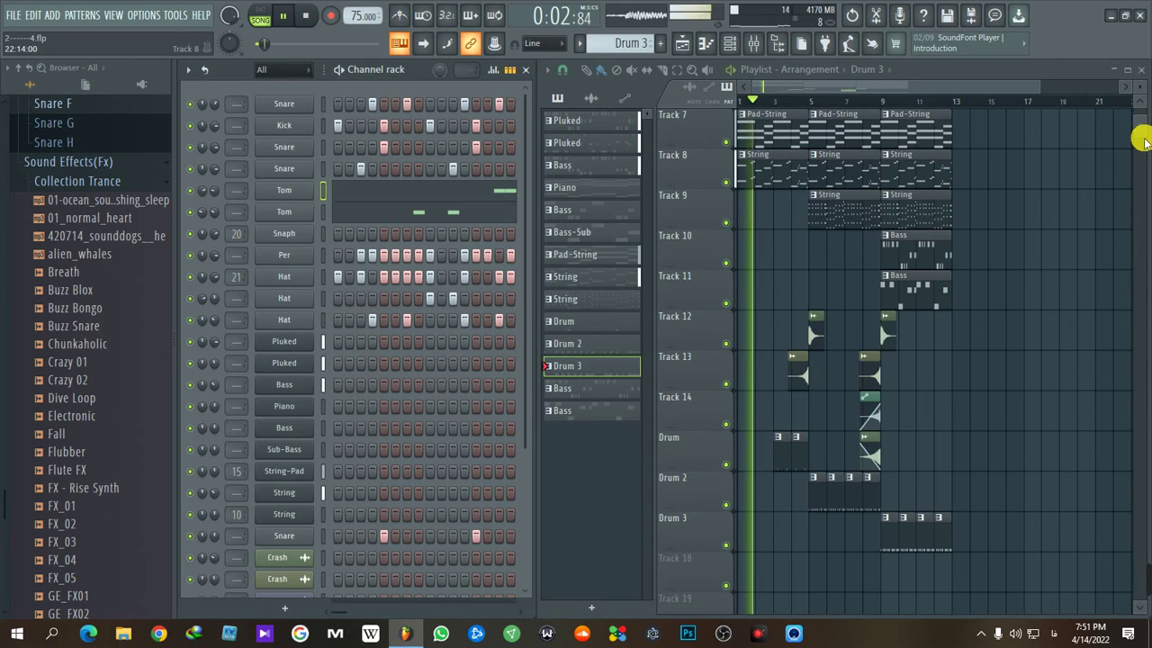
left_click_drag(1139, 134, 1141, 113)
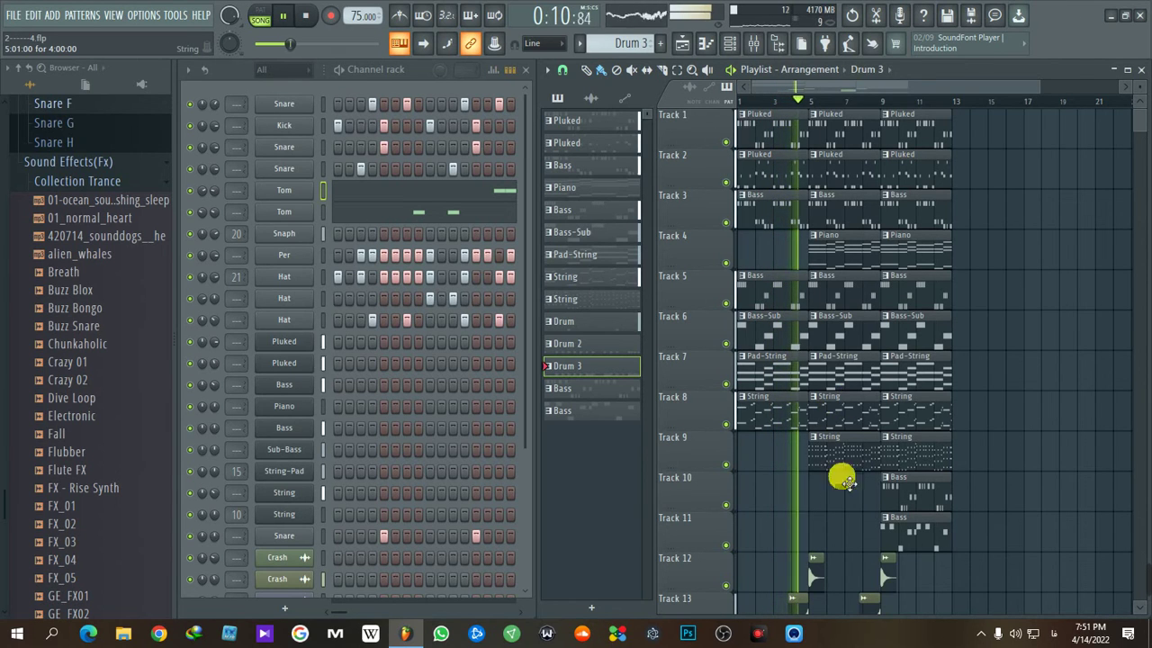
scroll(835, 504, "down", 2)
scroll(817, 493, "down", 6)
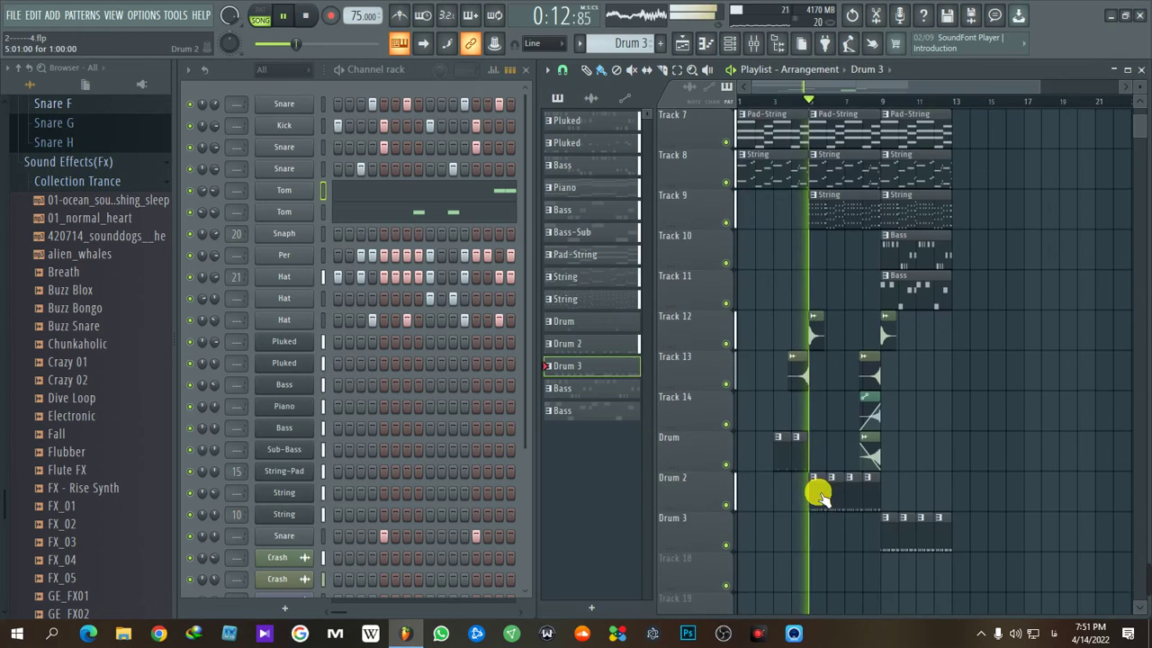
scroll(860, 441, "up", 8)
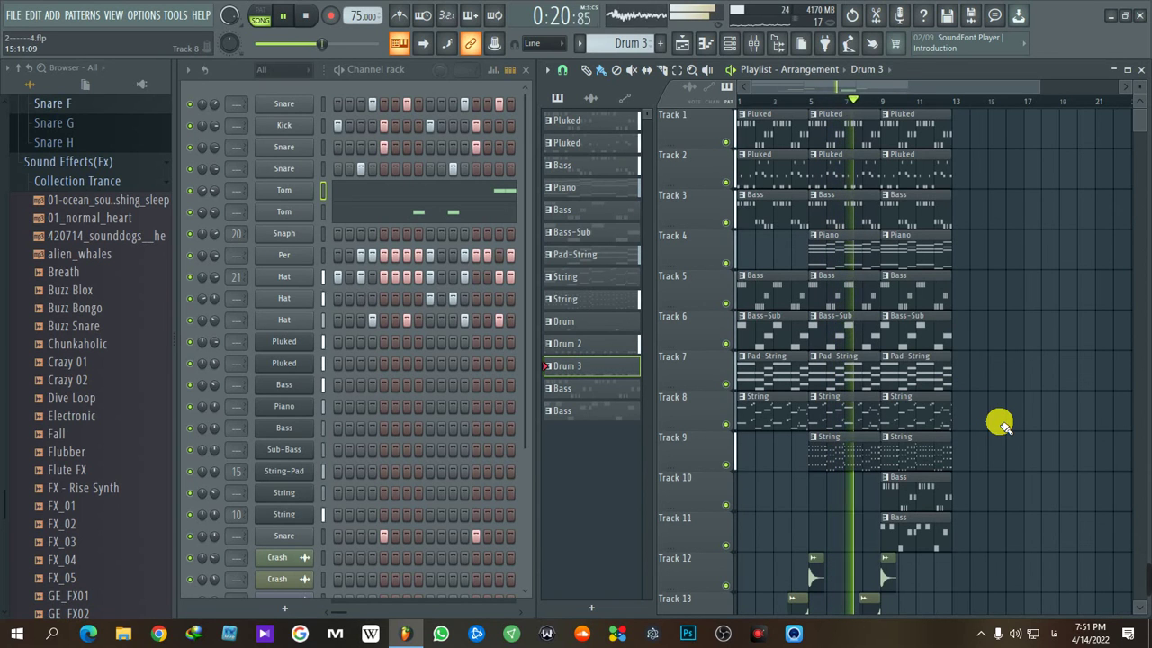
- Highlight the String clips on Track 9, the Piano clips on Track 4, and the Bass clips on Tracks 10 and 11
left_click_drag(824, 435, 916, 467)
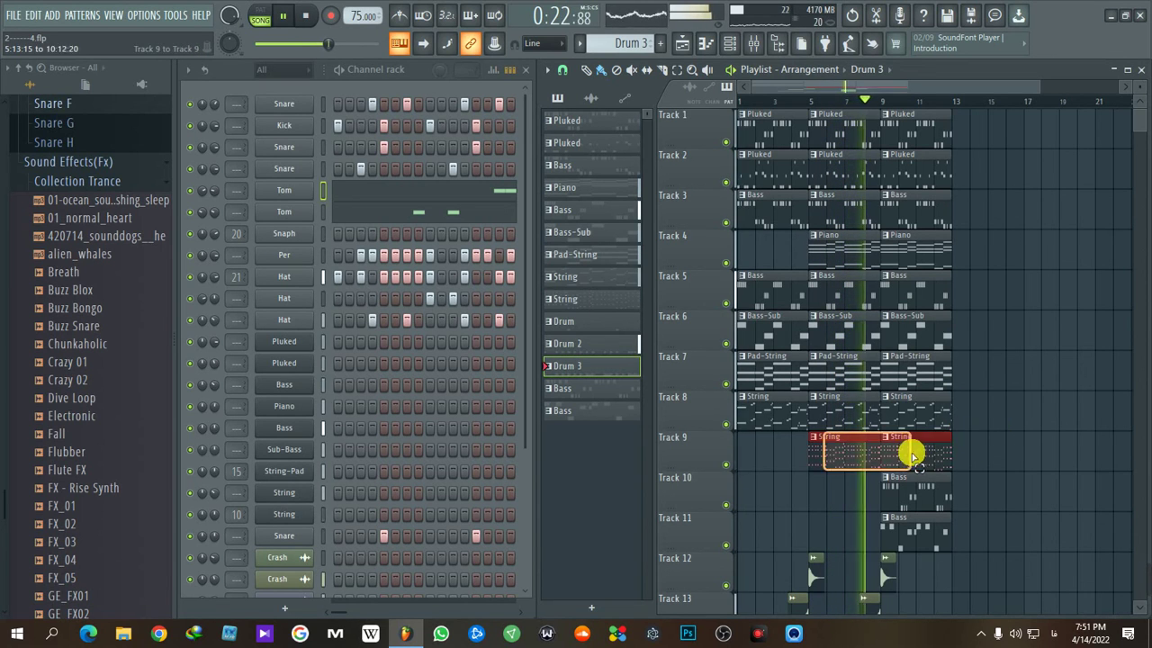
left_click_drag(815, 249, 989, 273)
left_click_drag(981, 481, 973, 499)
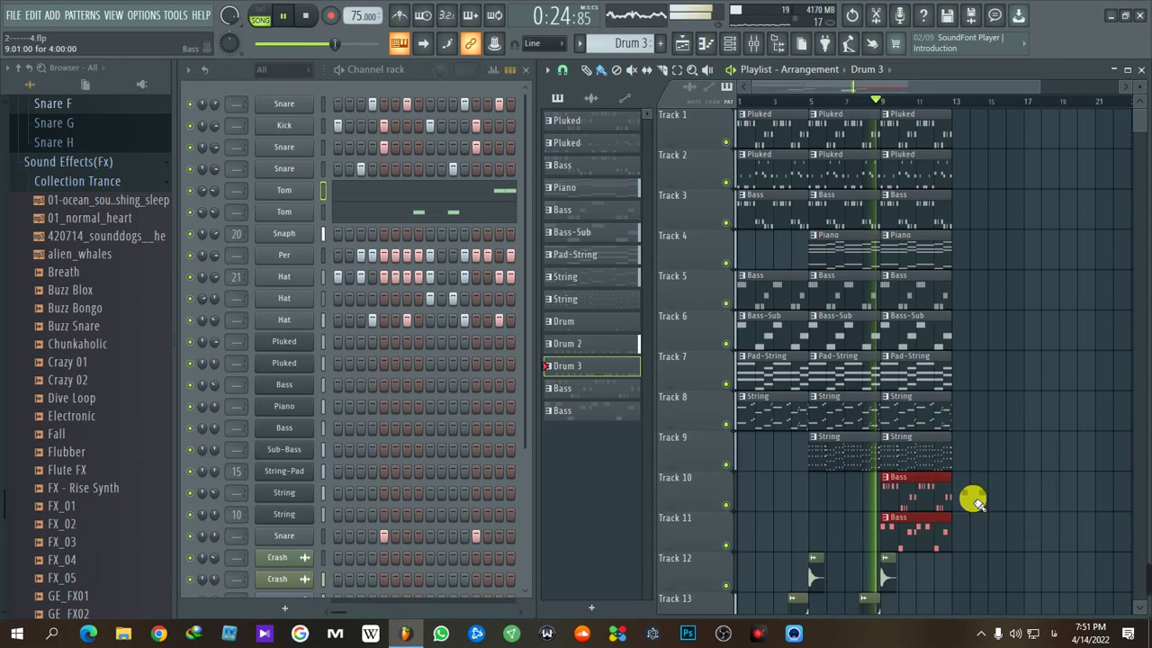
- Highlight the four Drum 3 clips in the playlist during playback
scroll(999, 514, "down", 5)
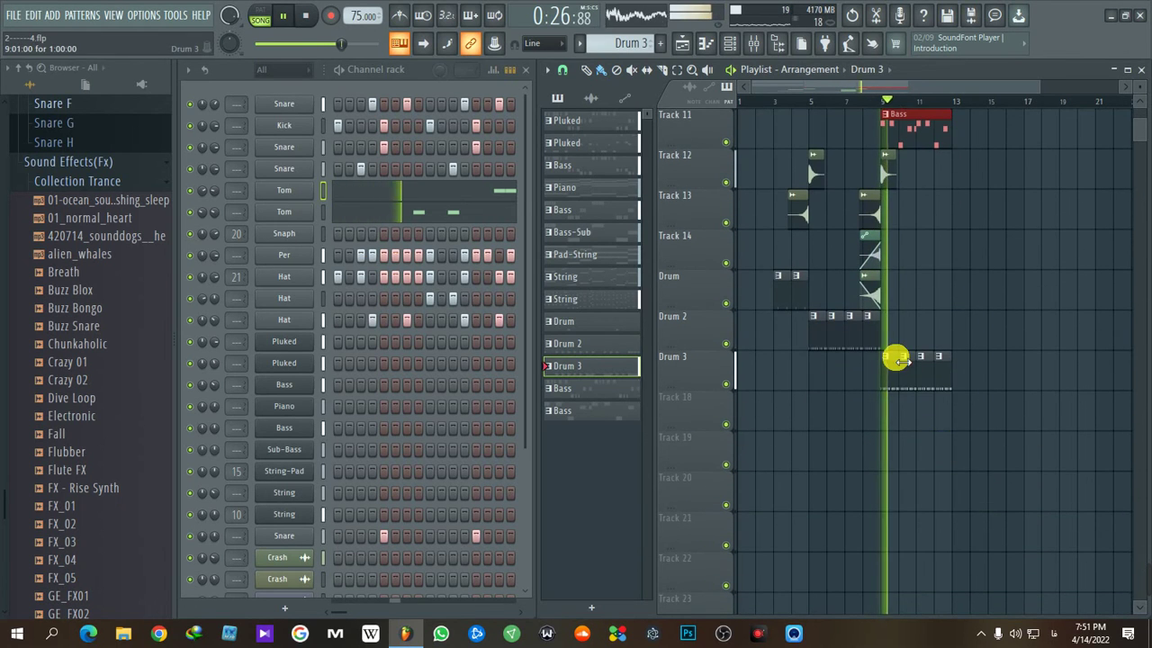
left_click_drag(896, 359, 931, 406)
scroll(945, 404, "down", 2)
scroll(954, 404, "up", 2)
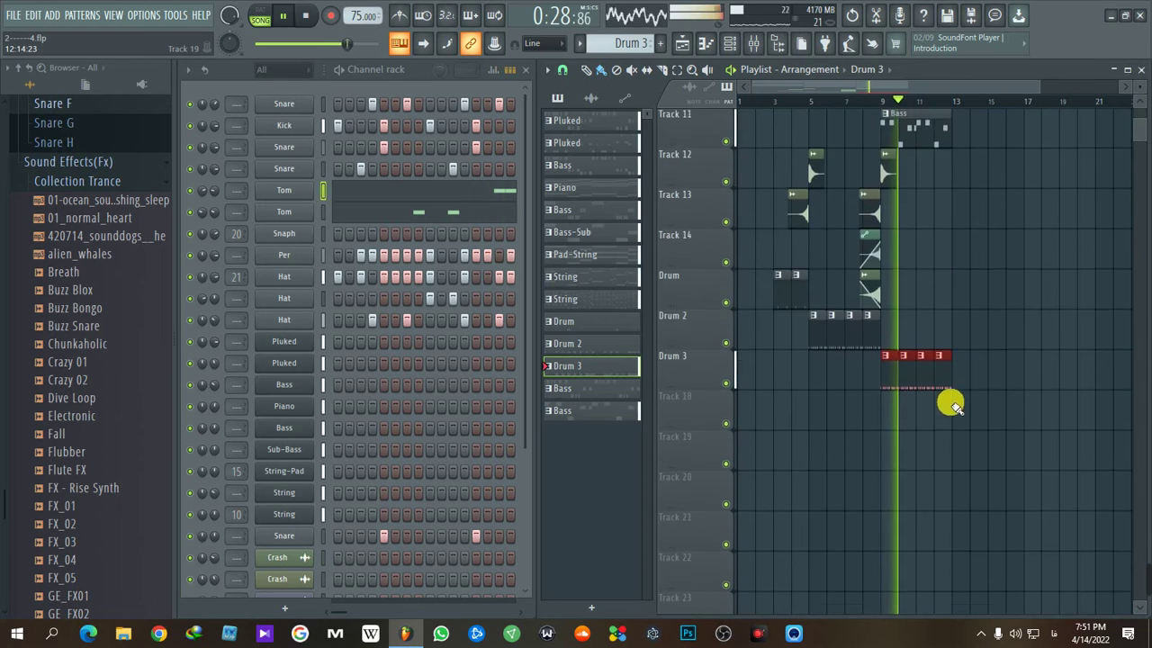
- Listen to the rest of the arrangement, stop the song, and hide the channel rack to widen the playlist
scroll(981, 387, "up", 5)
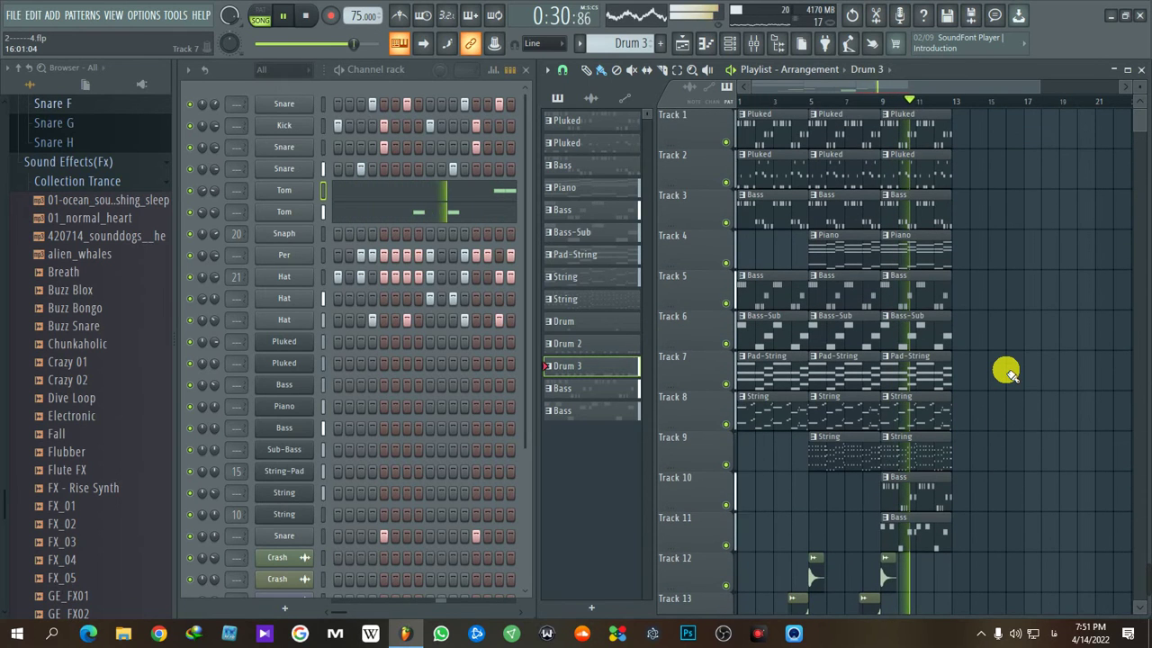
scroll(995, 426, "down", 1)
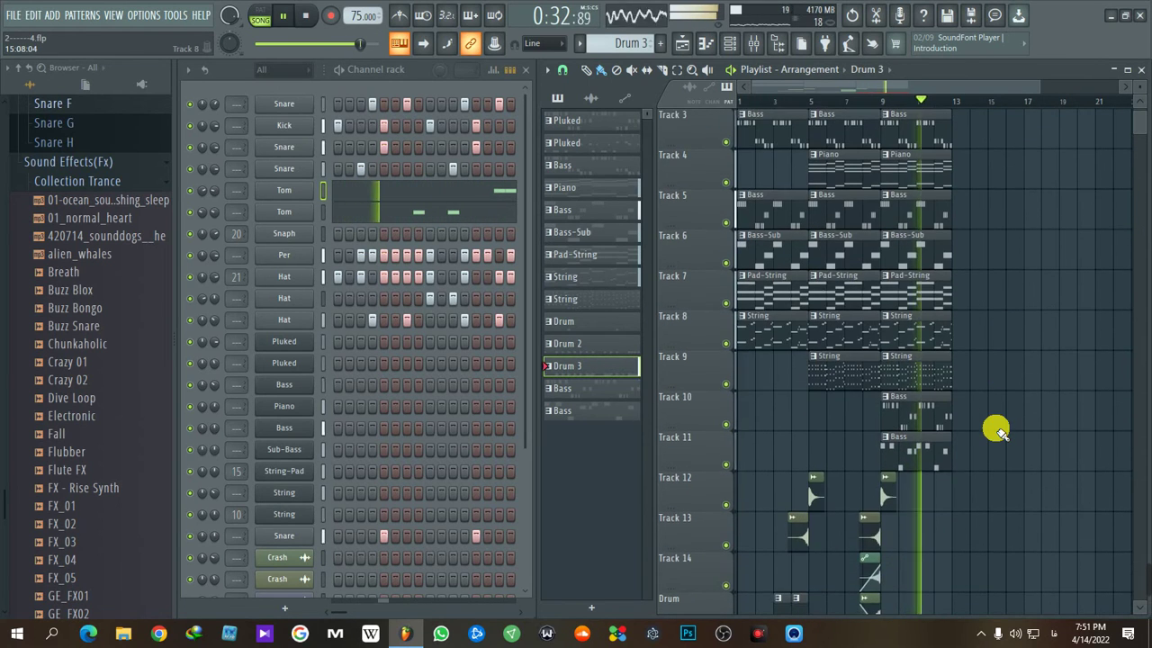
scroll(997, 430, "up", 1)
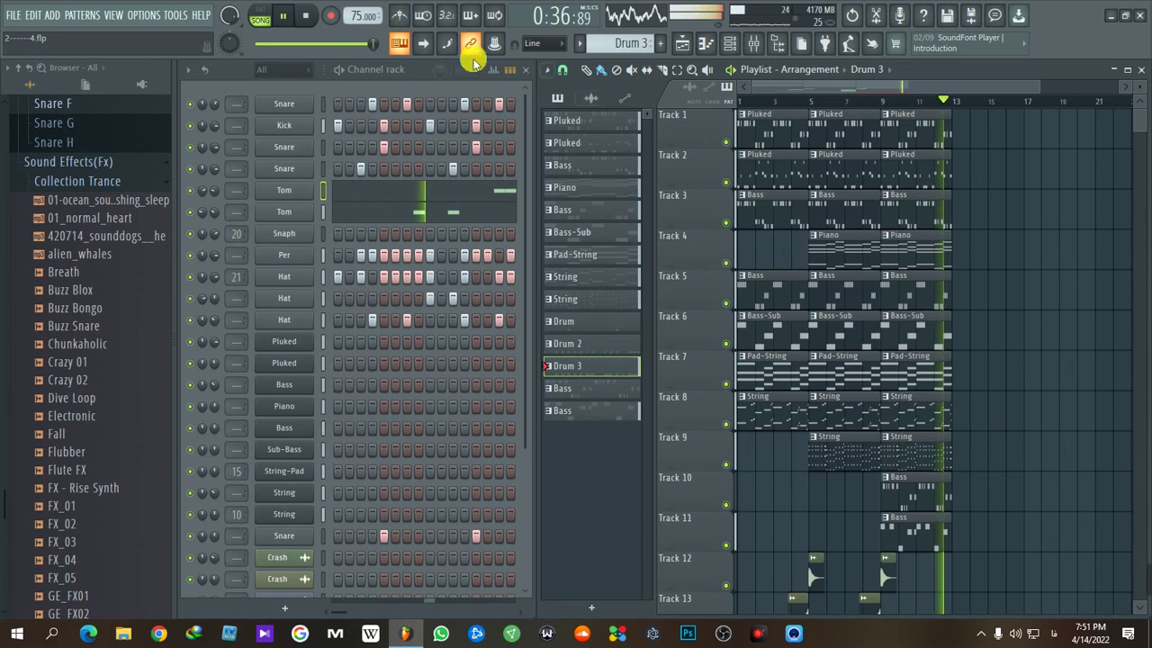
left_click(306, 16)
key("F6")
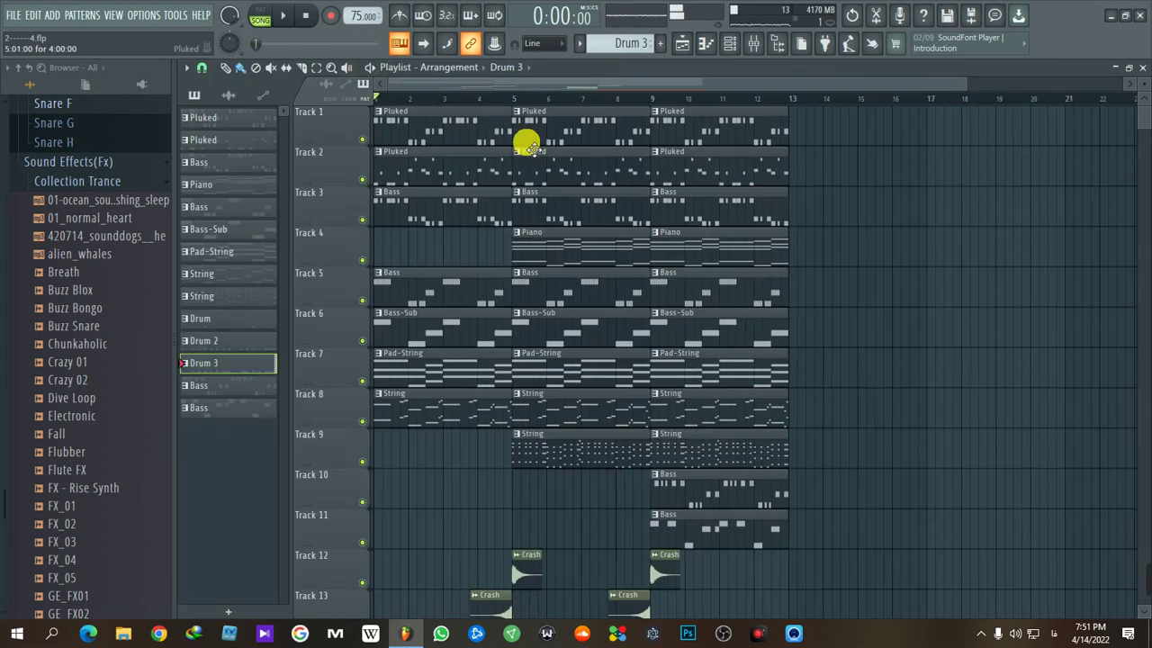
- Play the song from the start and highlight the opening section's clips on Tracks 1 to 8
left_click(286, 16)
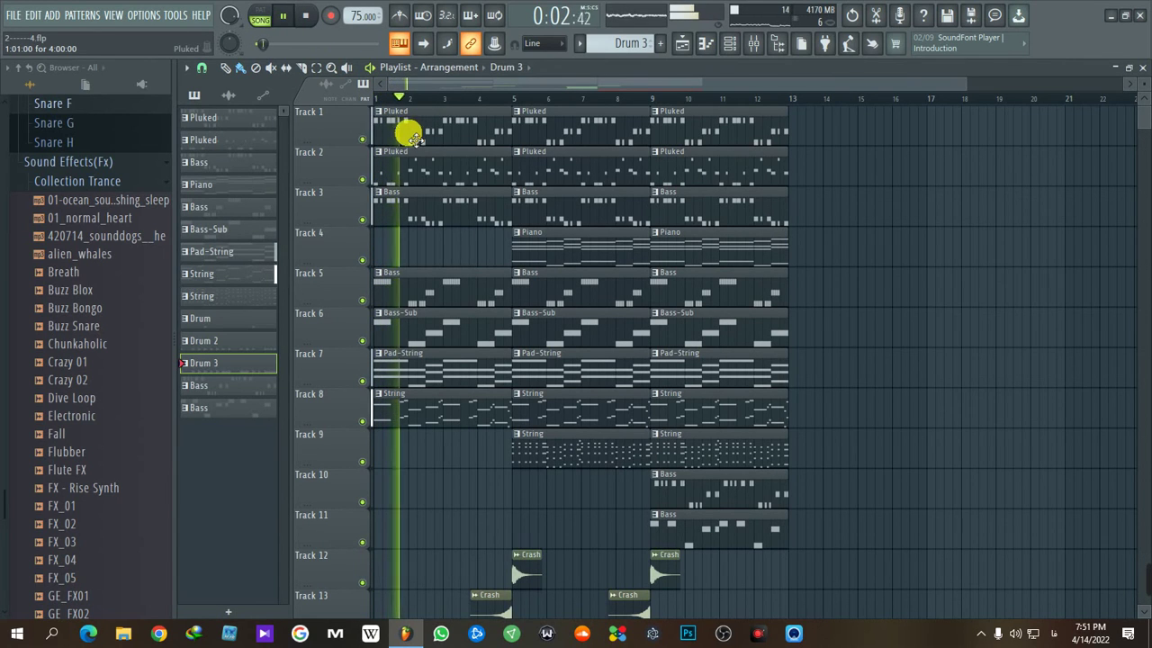
left_click_drag(470, 112, 483, 225)
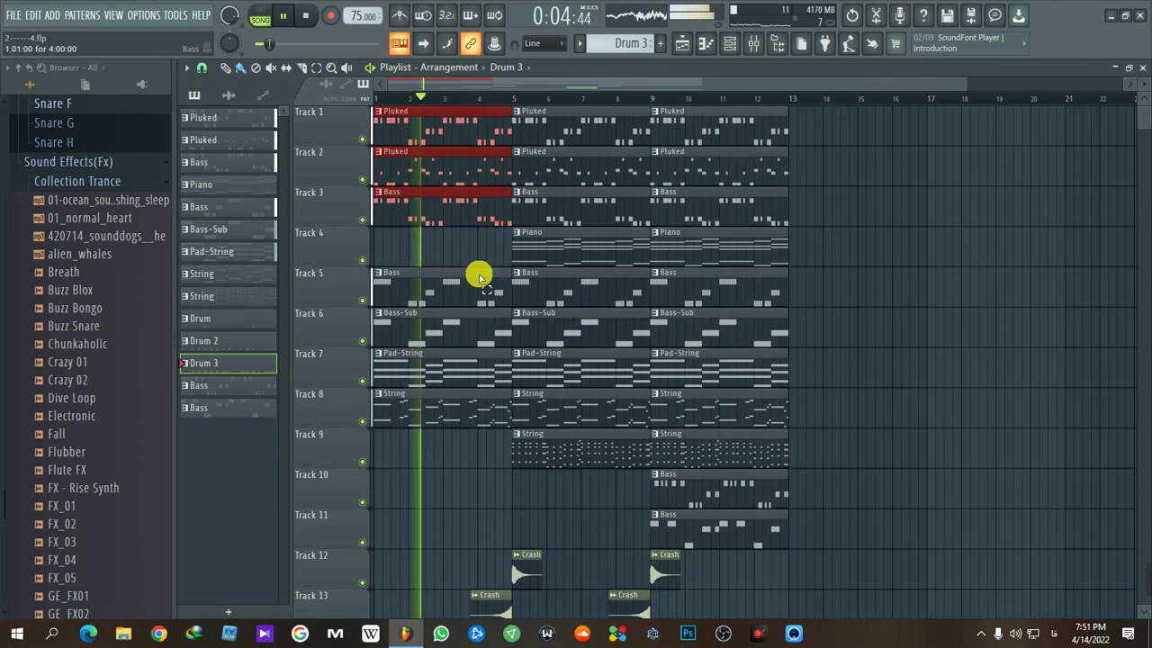
left_click_drag(478, 273, 476, 429)
- Highlight the String clips on Track 9 and the Piano clips on Track 4 during playback
scroll(448, 402, "down", 6)
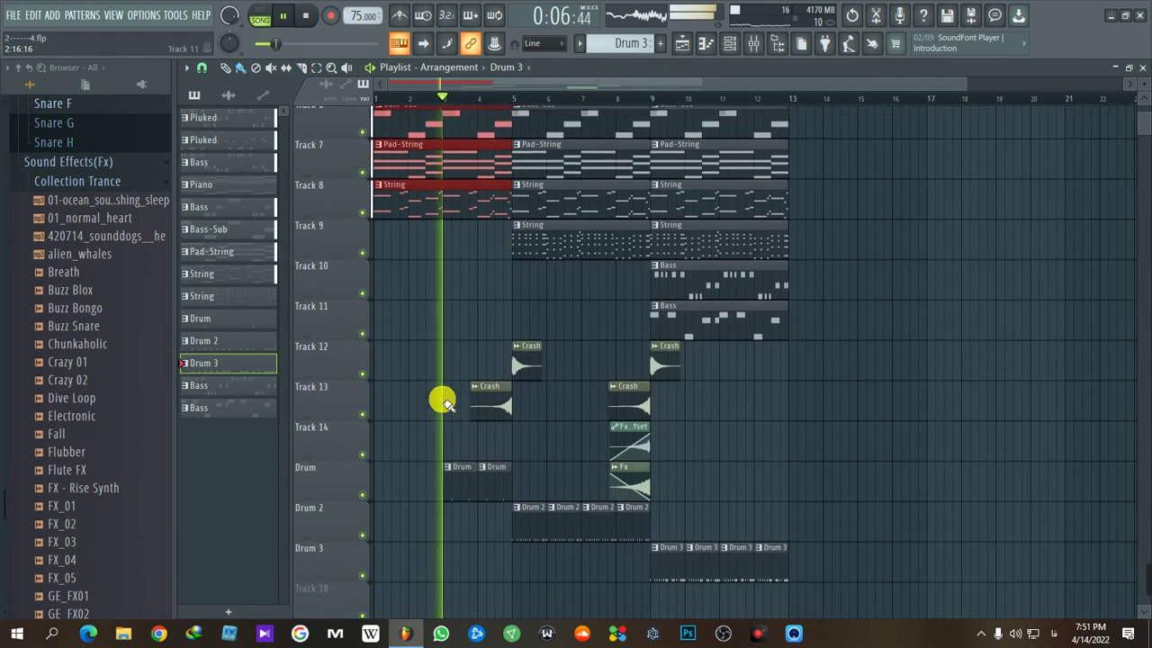
left_click_drag(439, 394, 711, 450)
scroll(507, 461, "up", 6)
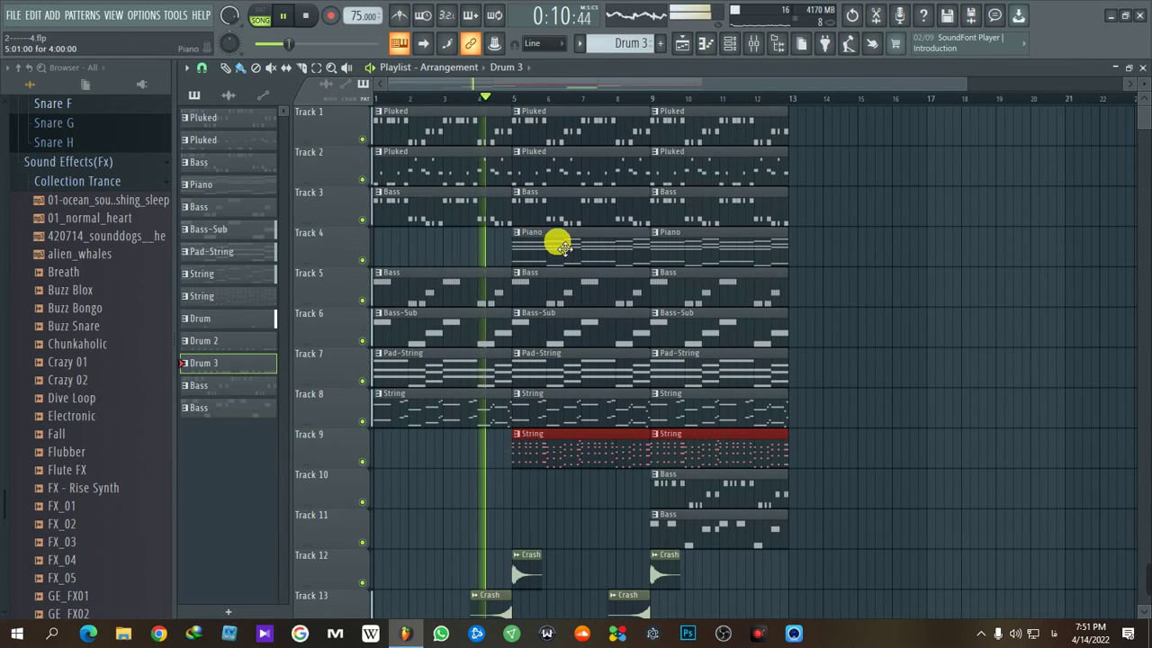
left_click_drag(749, 268, 561, 225)
- Highlight the four Drum 2 clips and the Crash and Fx transition clips leading into bar 9
scroll(600, 398, "down", 4)
scroll(592, 420, "down", 2)
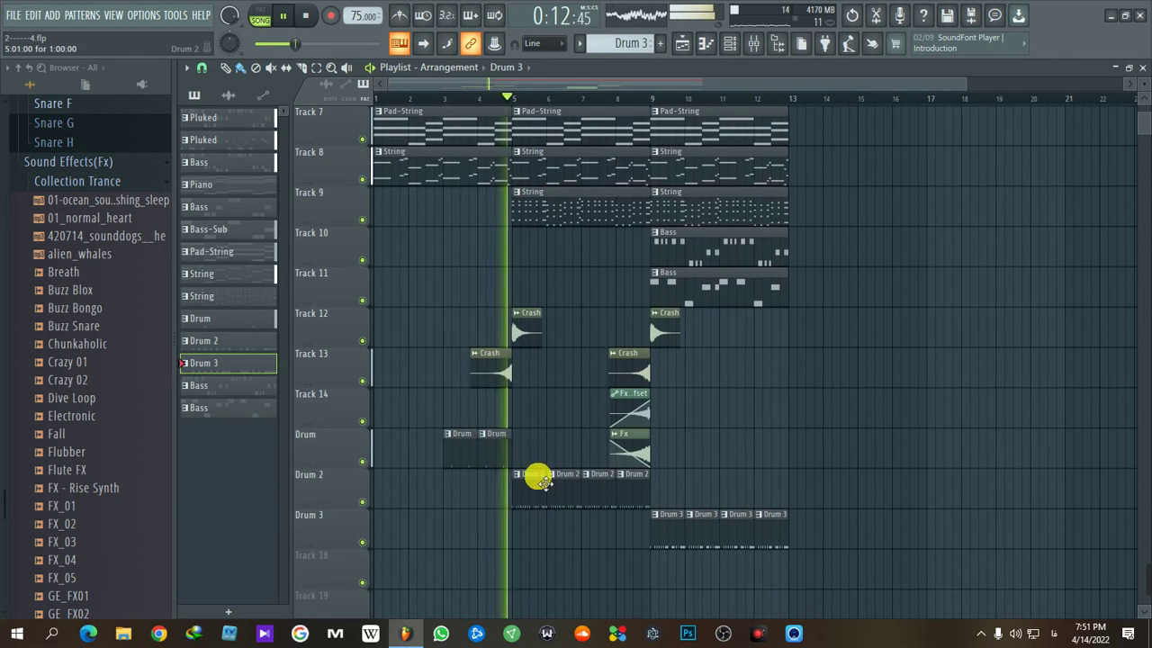
left_click_drag(535, 473, 648, 489)
scroll(743, 465, "up", 1)
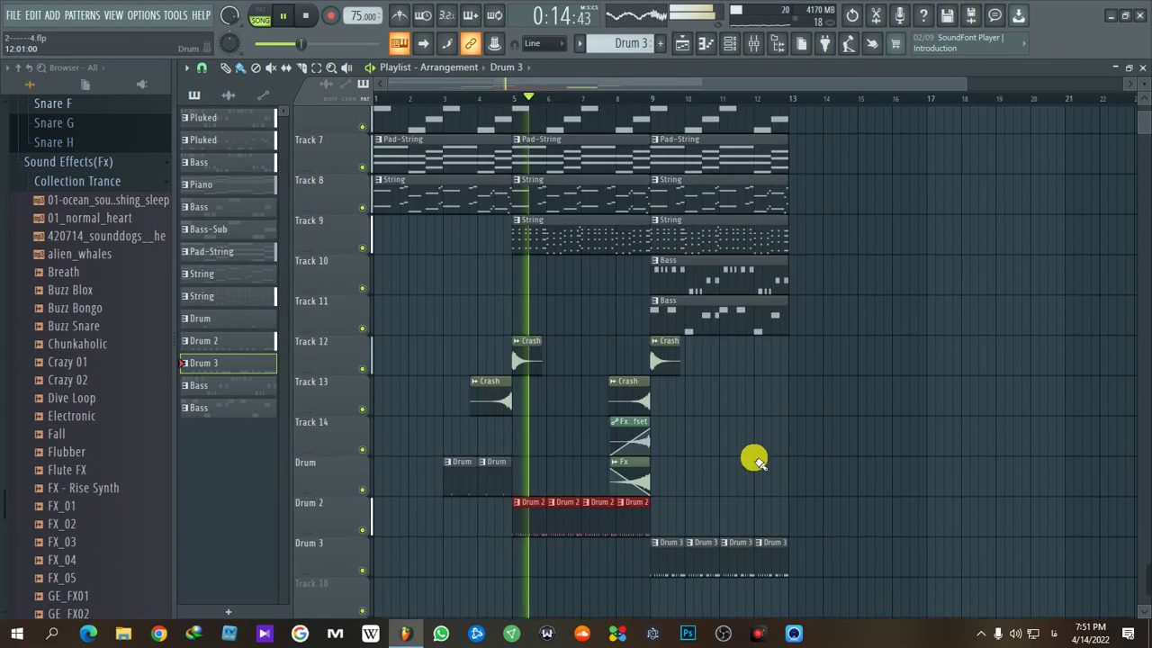
left_click_drag(591, 351, 684, 480)
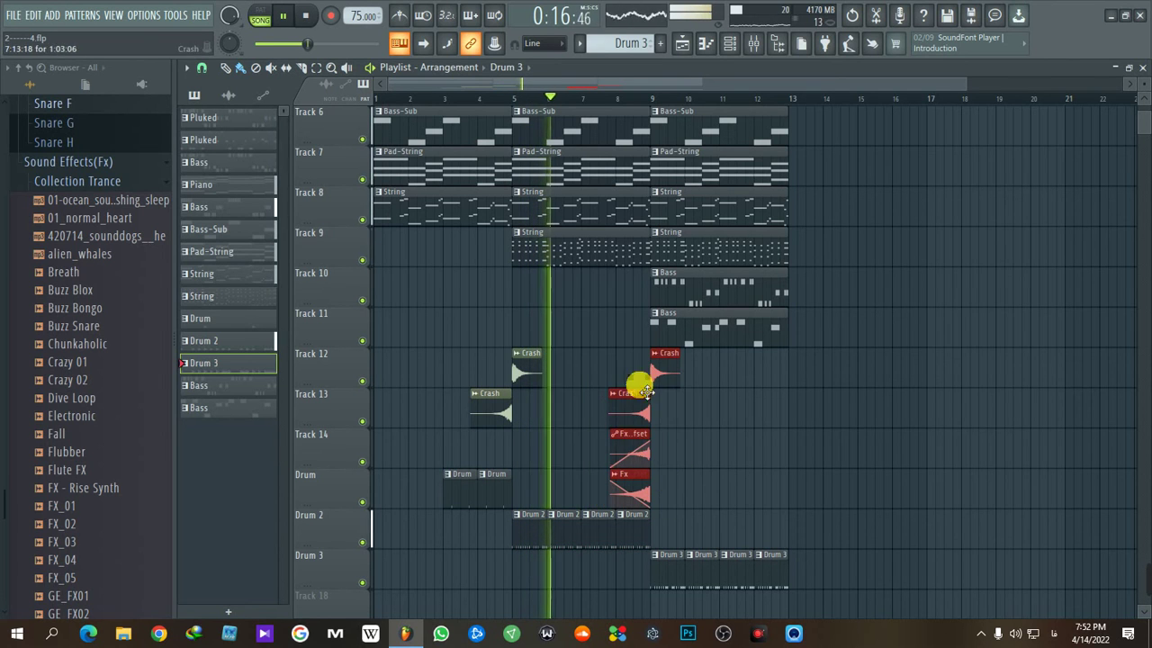
scroll(727, 458, "up", 5)
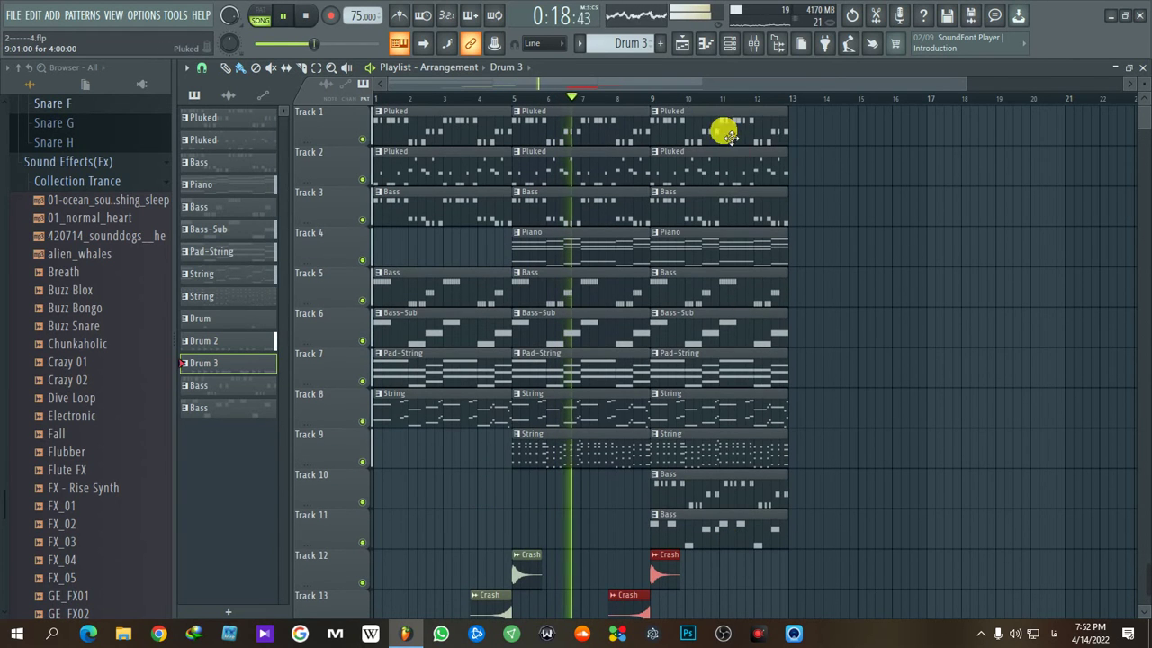
- Highlight the final section's clips from bar 9, including the Bass clips on Tracks 10 and 11 and the Drum 3 clips
left_click_drag(724, 112, 764, 586)
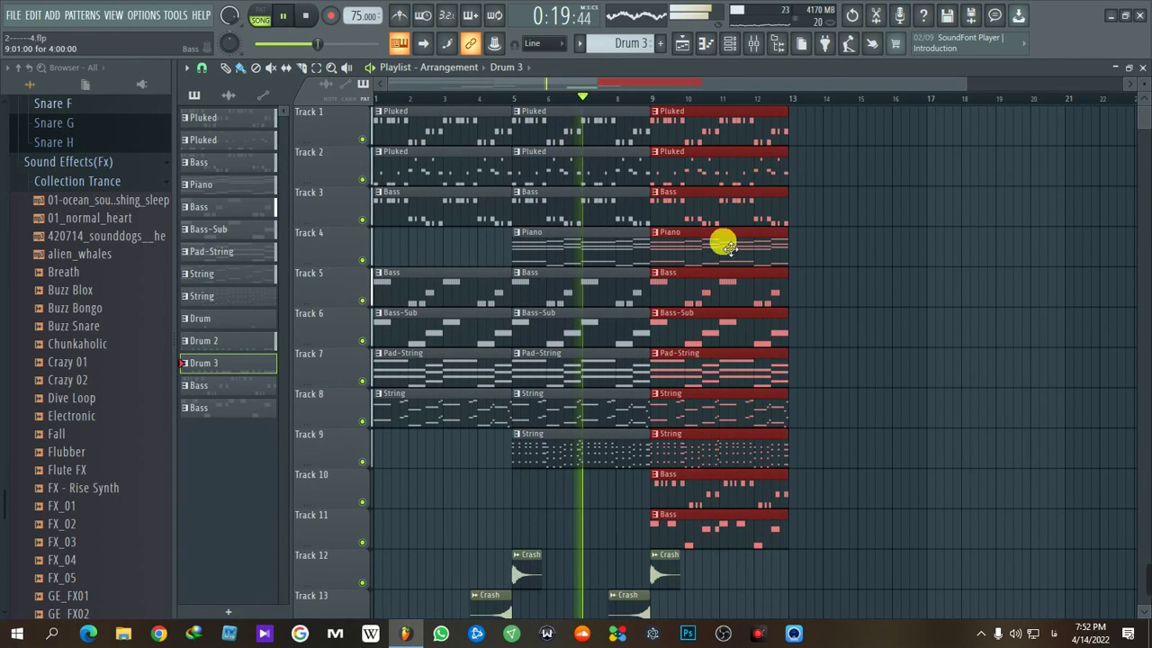
left_click(818, 463)
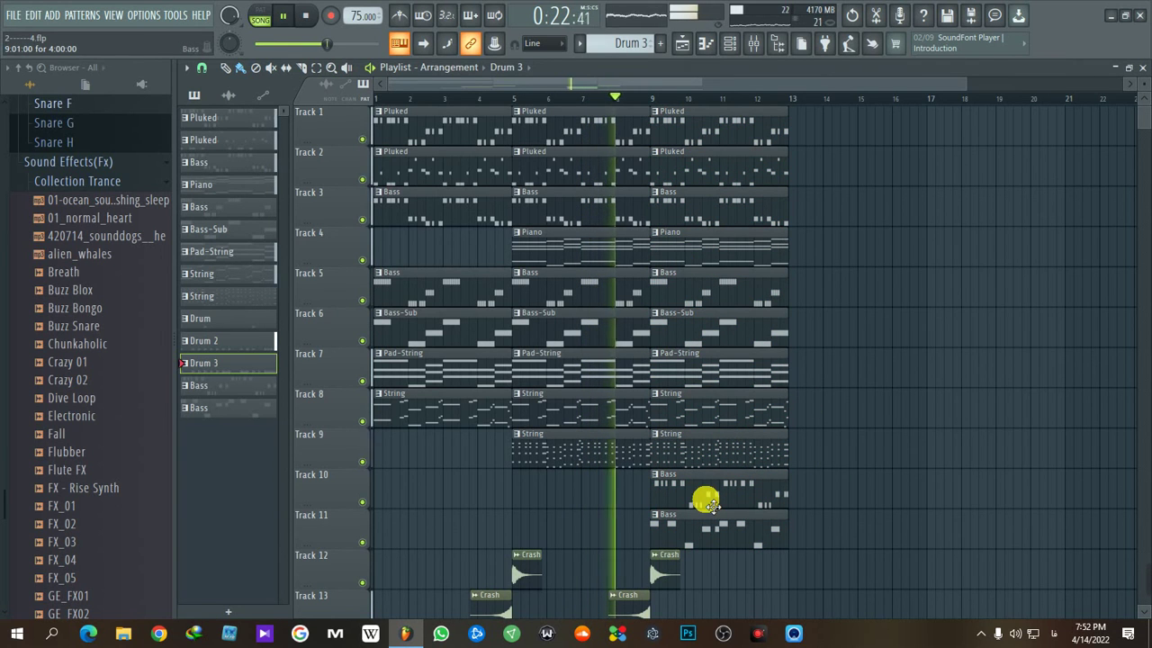
left_click_drag(702, 501, 763, 527)
scroll(841, 509, "down", 6)
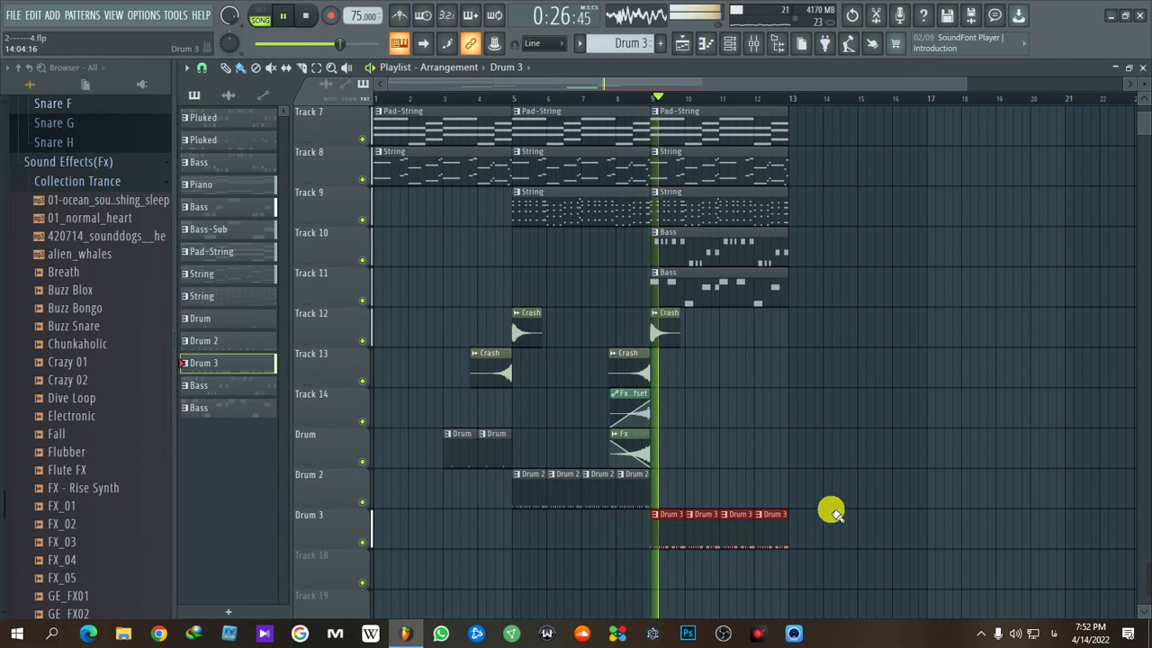
scroll(831, 509, "up", 6)
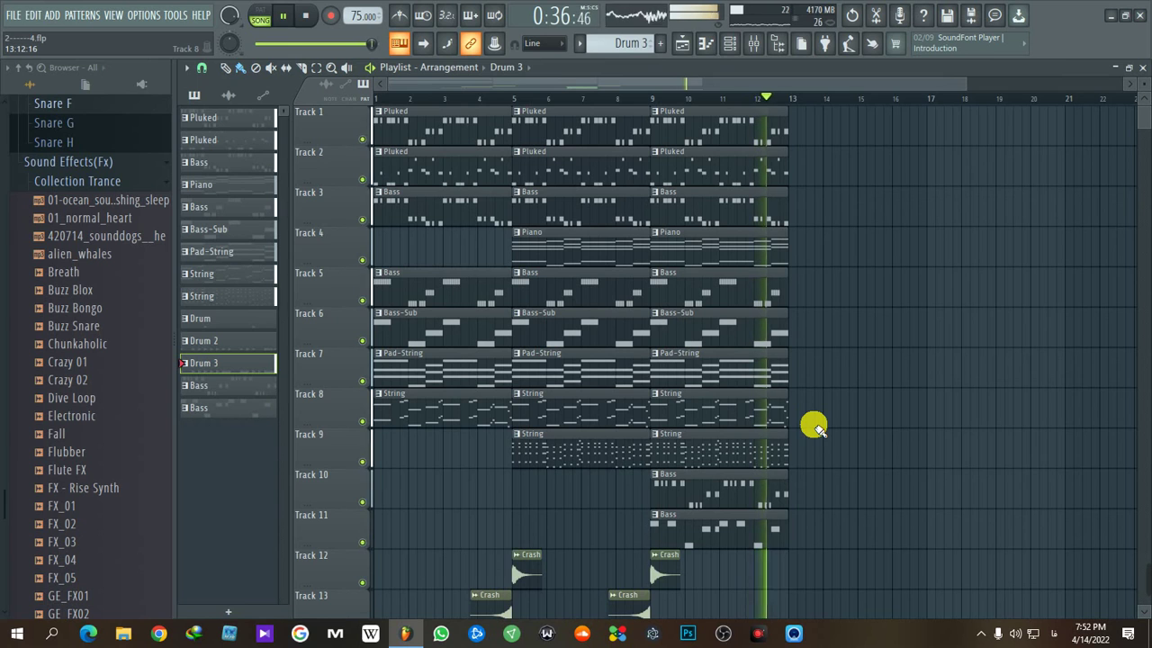
- Stop the song, show the channel rack again, and close the project and the program
key("space")
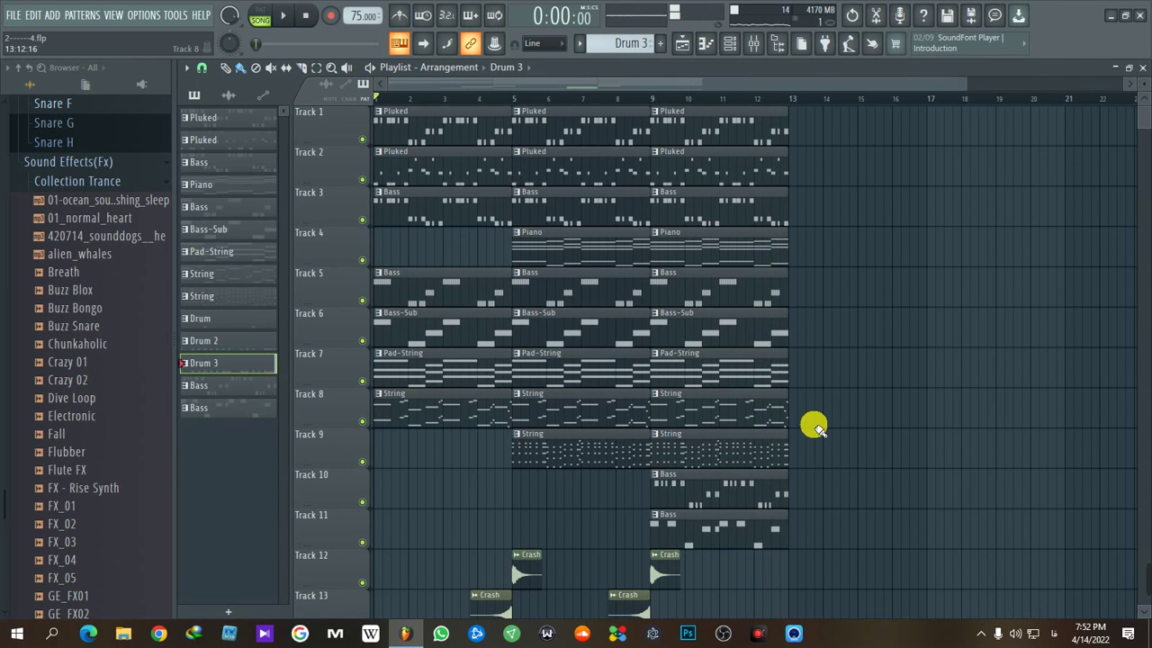
key("F6")
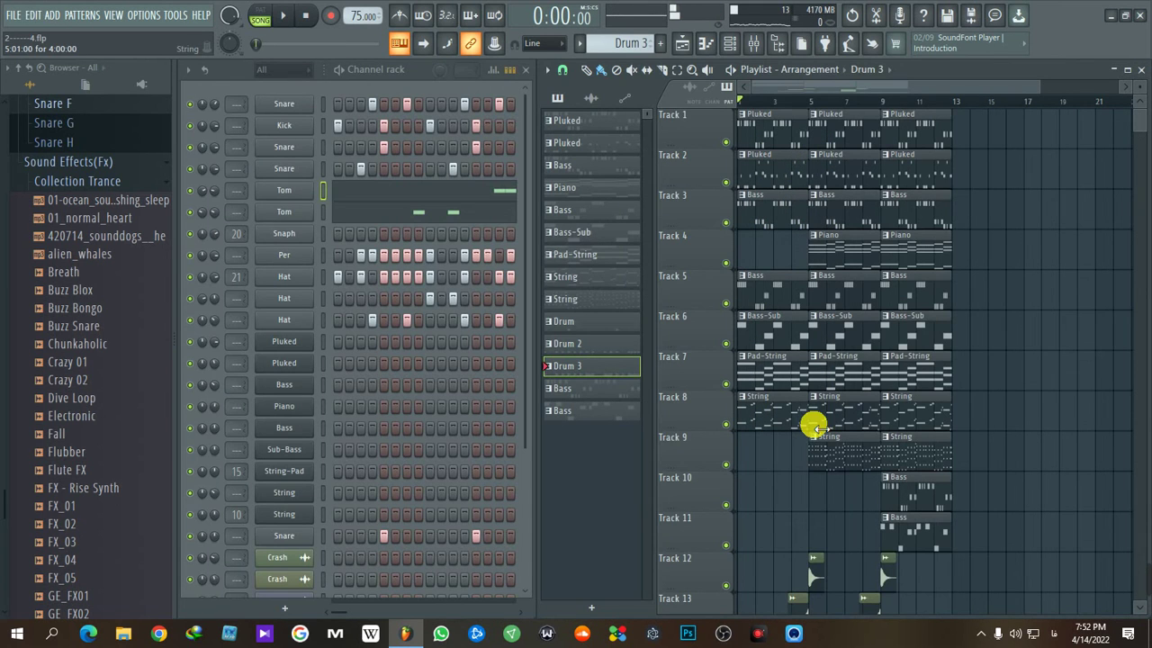
left_click(1139, 20)
left_click(542, 358)
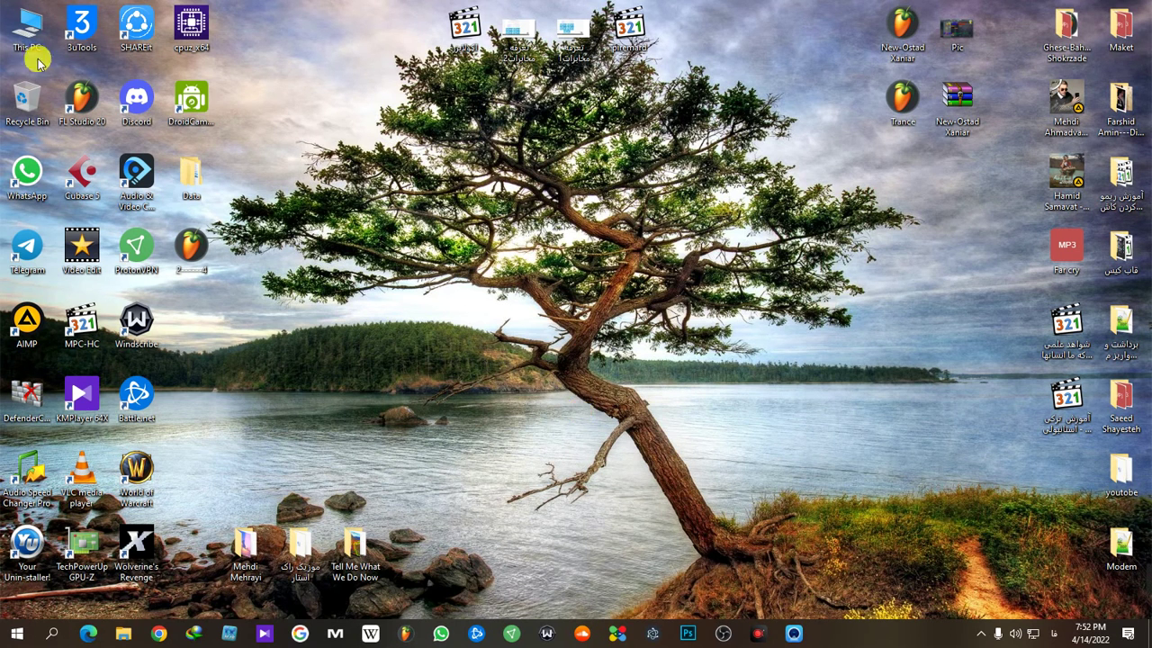
double_click(14, 33)
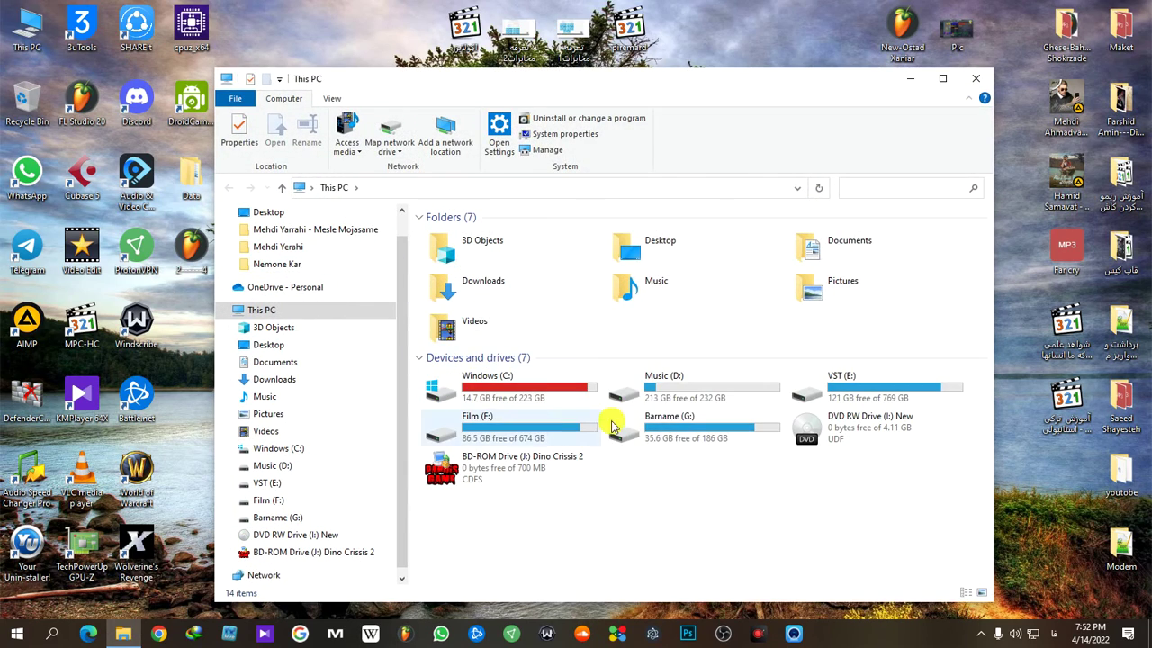
double_click(644, 407)
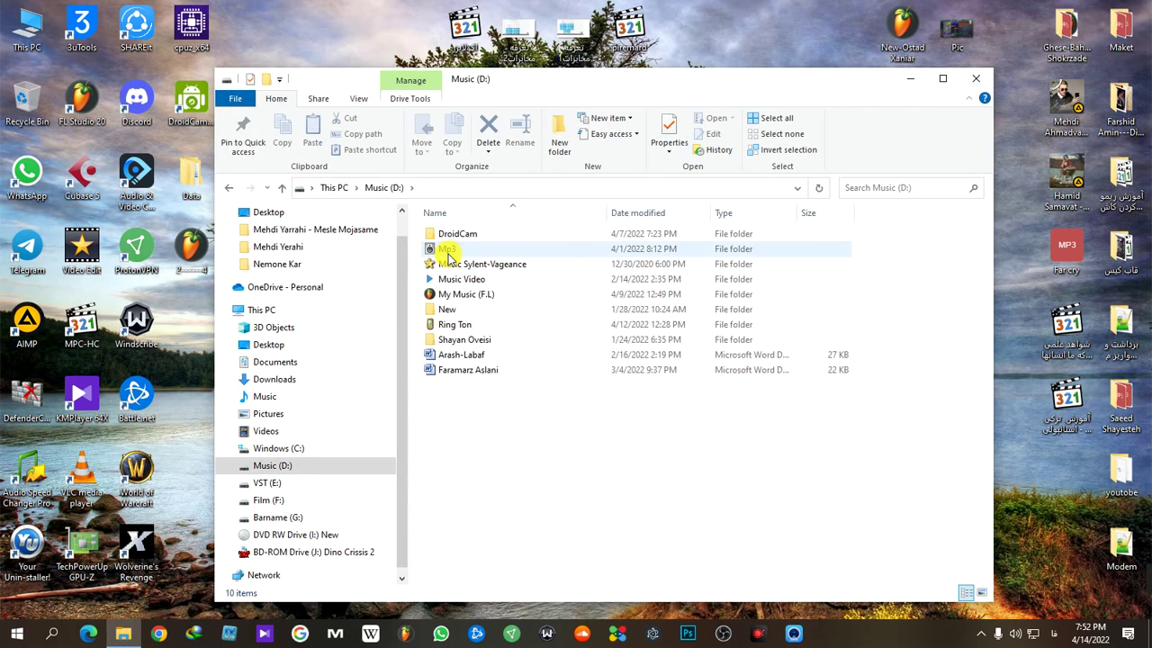
double_click(448, 251)
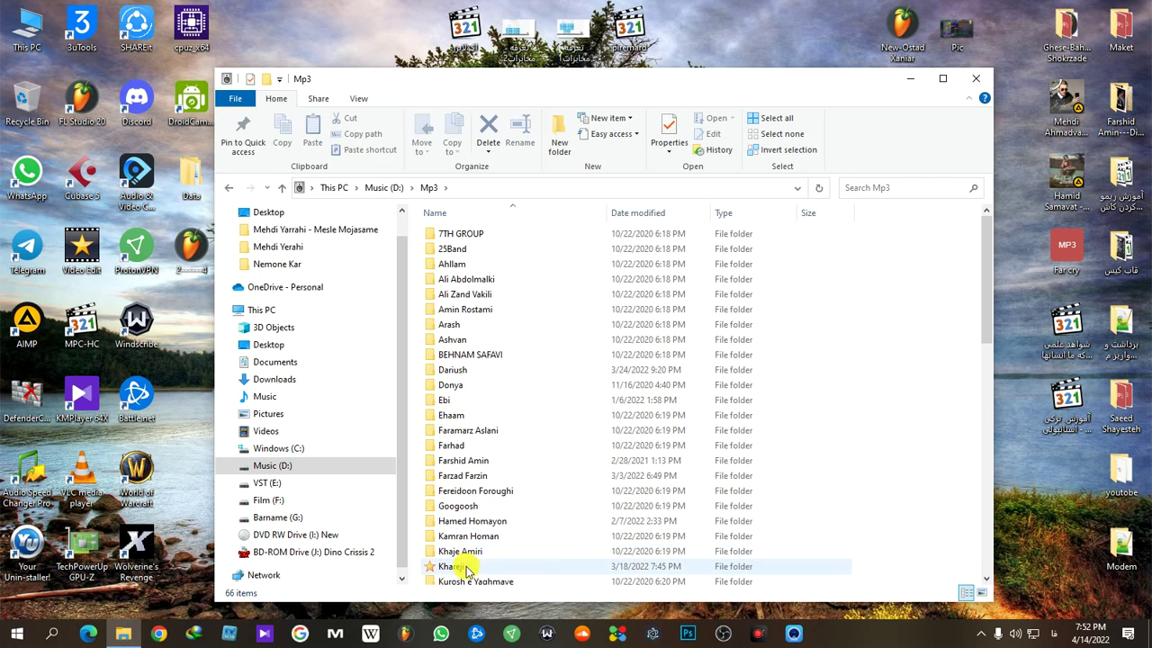
double_click(454, 567)
left_click(467, 239)
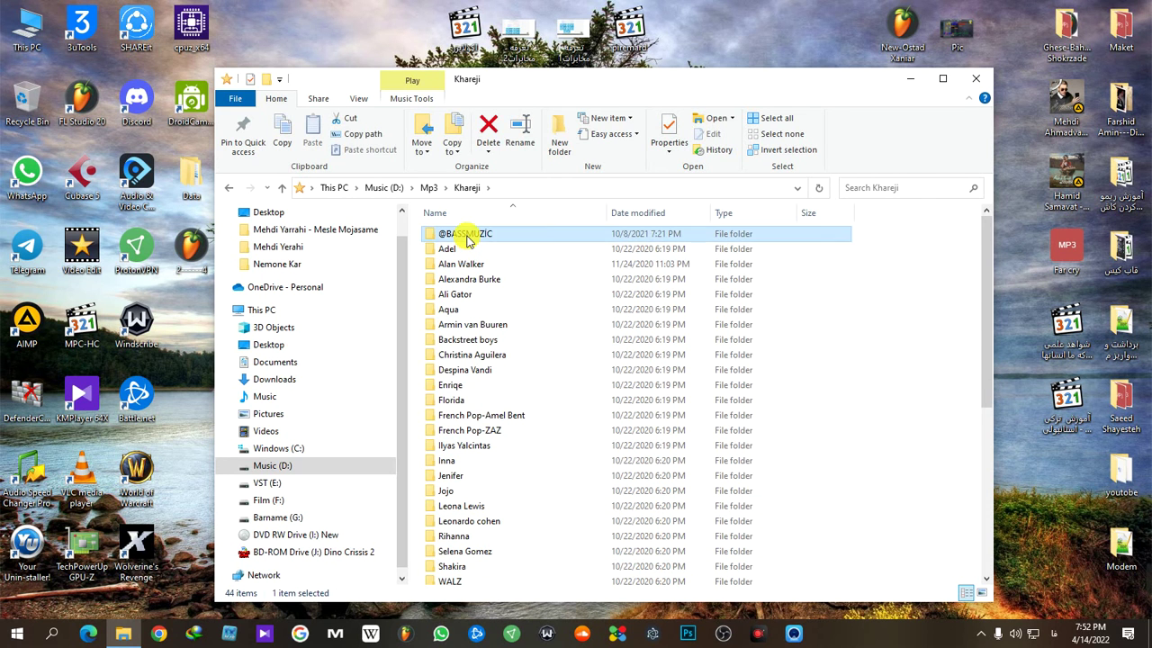
double_click(467, 238)
- Find the Yellow Claw track near the end of the folder and play it in AIMP
scroll(979, 254, "down", 4)
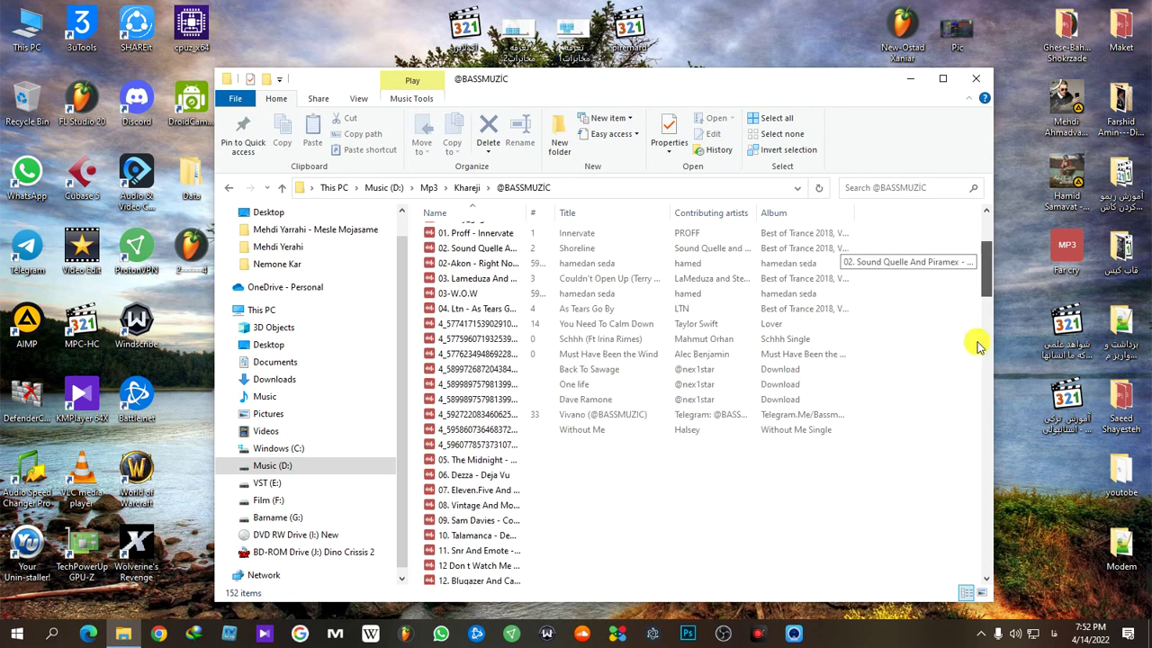
scroll(980, 347, "down", 20)
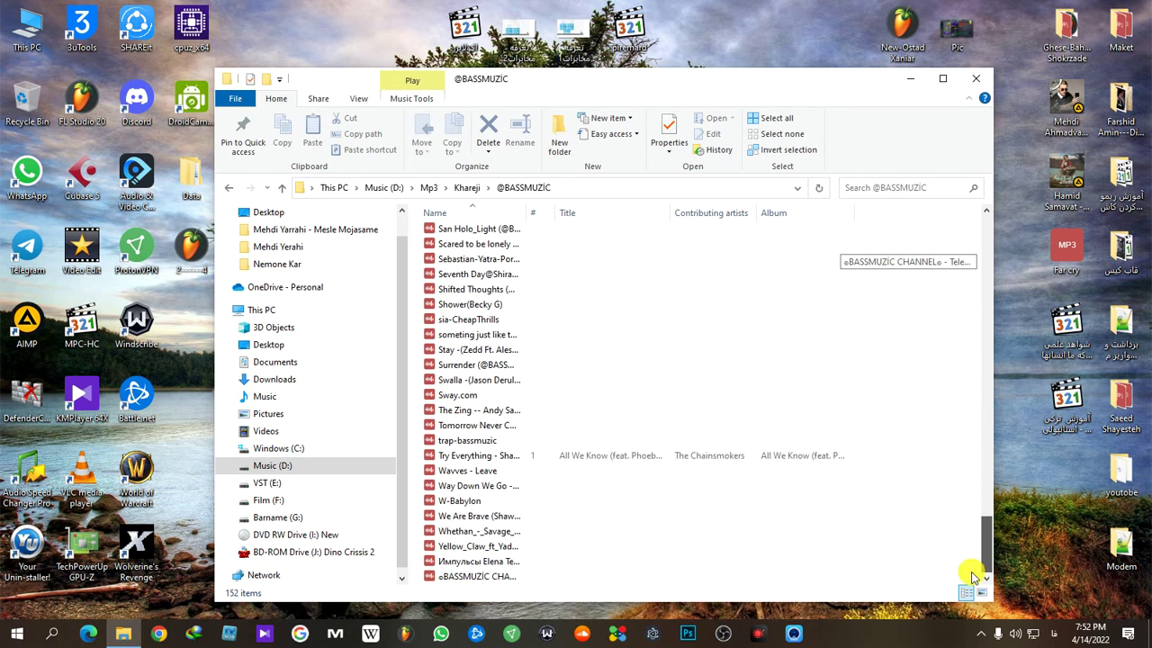
double_click(452, 546)
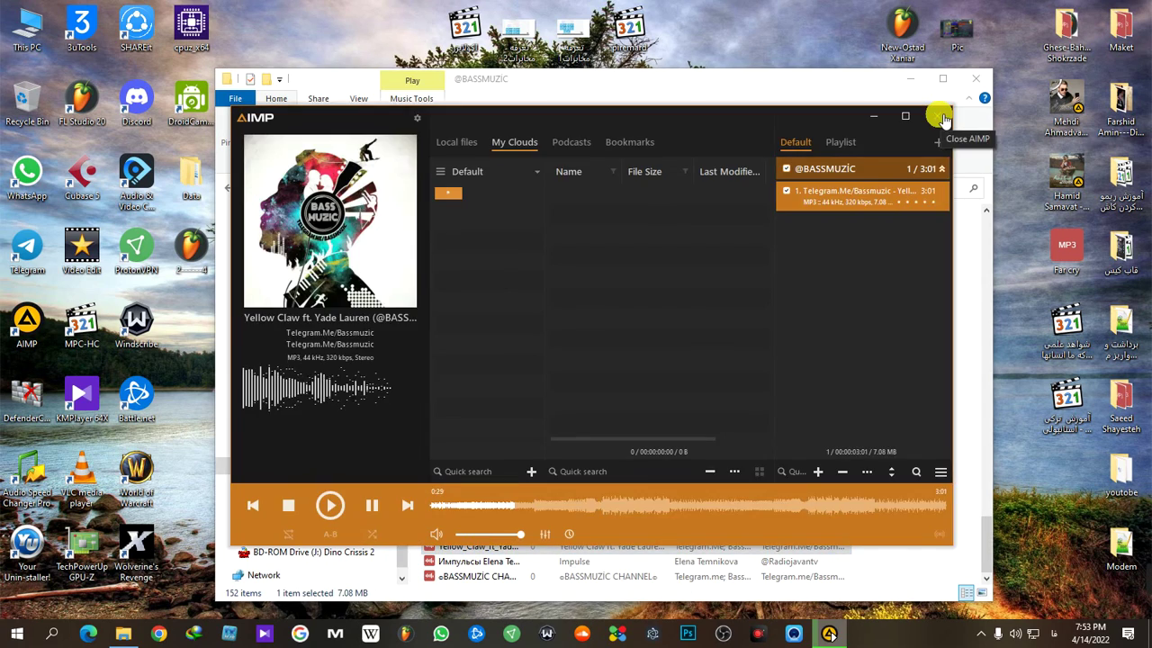
- Close AIMP and the File Explorer window, and show the hidden notification area icons
left_click(943, 120)
left_click(976, 78)
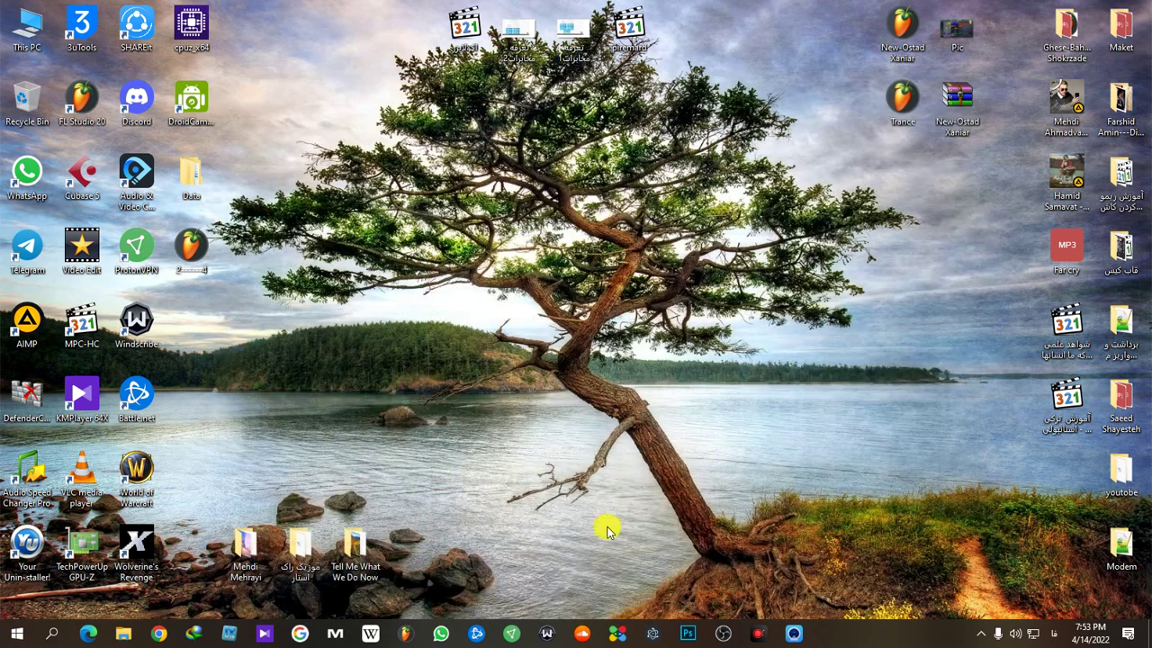
left_click(980, 635)
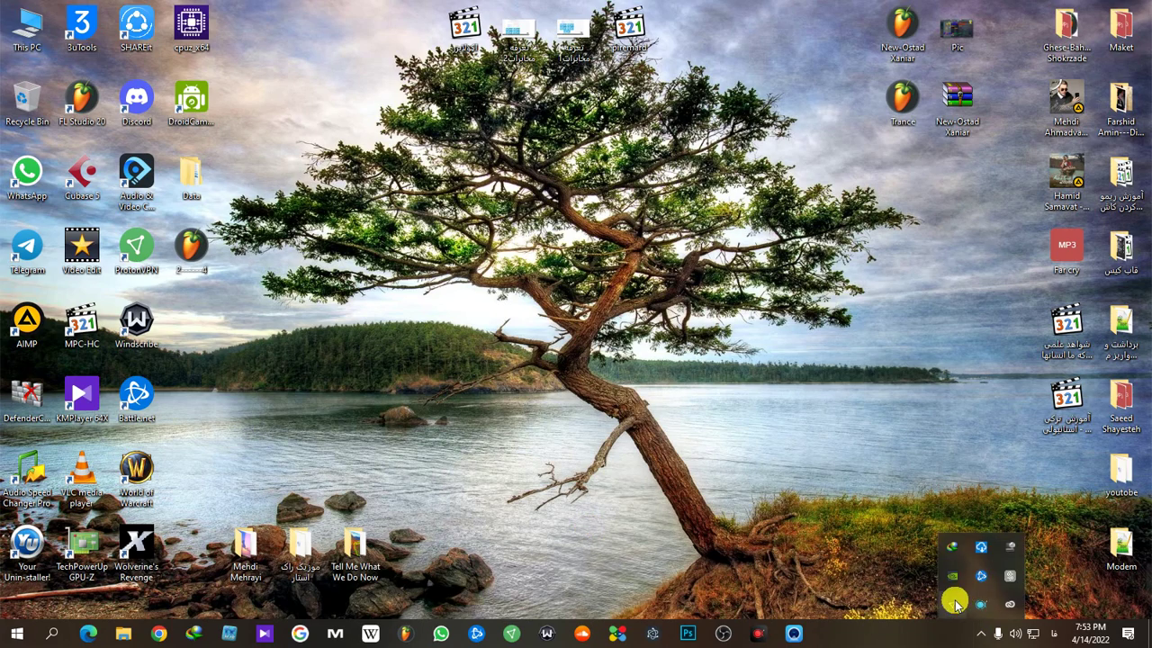